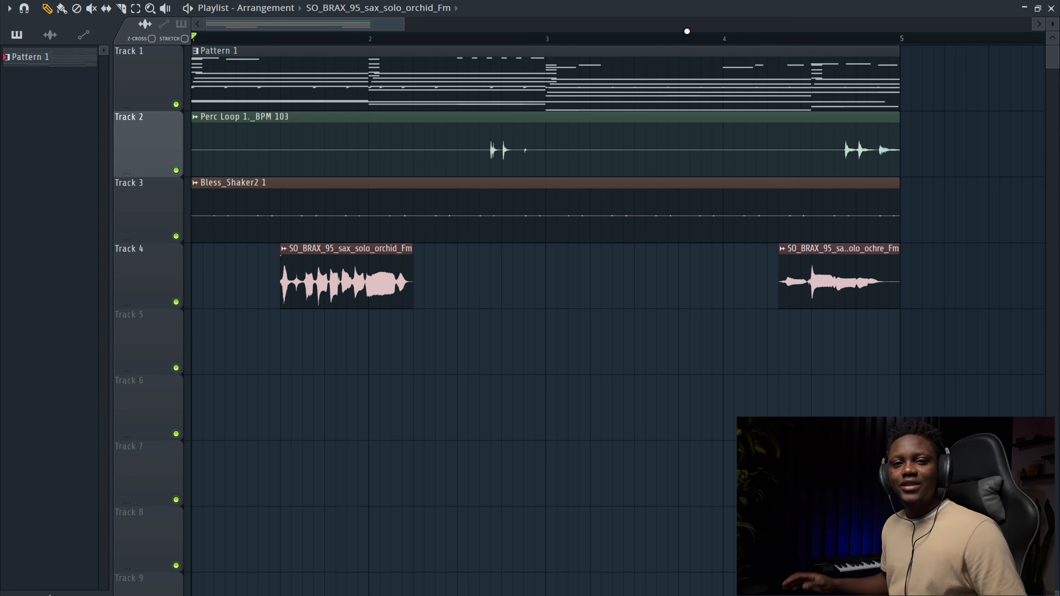
Step: Play back the current arrangement to listen to the existing pattern and audio clips
{"action": "scroll", "coordinate": [687, 32], "scroll_direction": "right", "scroll_amount": 1}
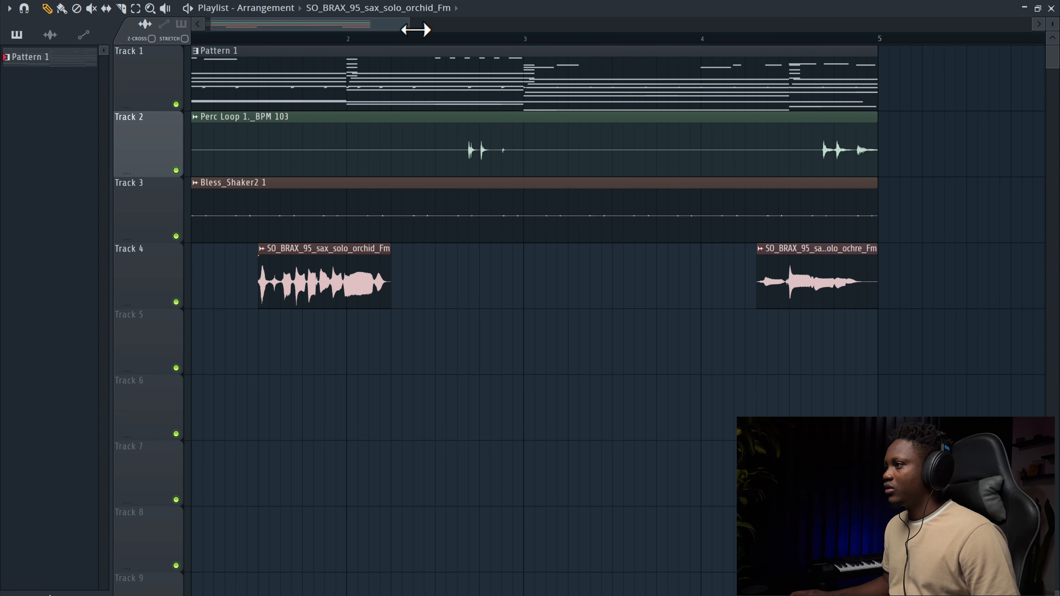
{"action": "left_click_drag", "start_coordinate": [408, 22], "coordinate": [463, 48]}
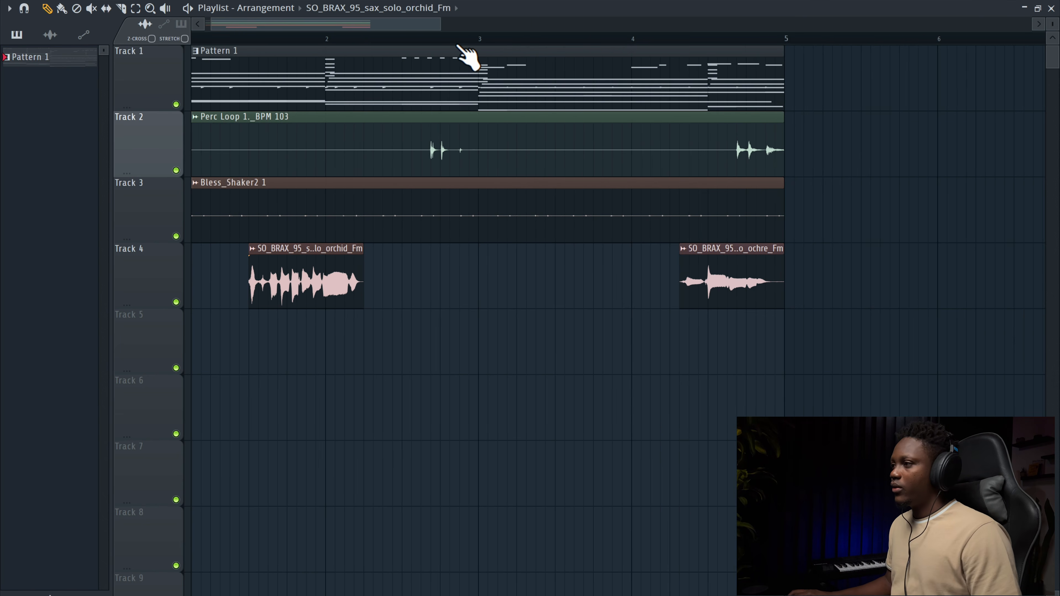
{"action": "key", "text": "space"}
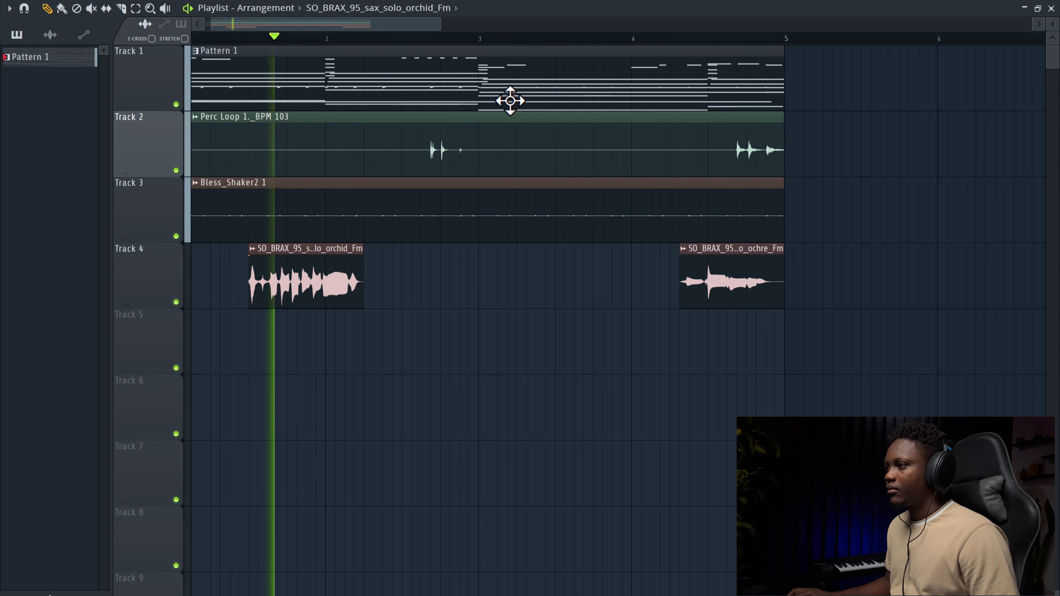
Step: Open the Channel rack and move the Vox channel down one slot, playing the pattern to check
{"action": "key", "text": "F6"}
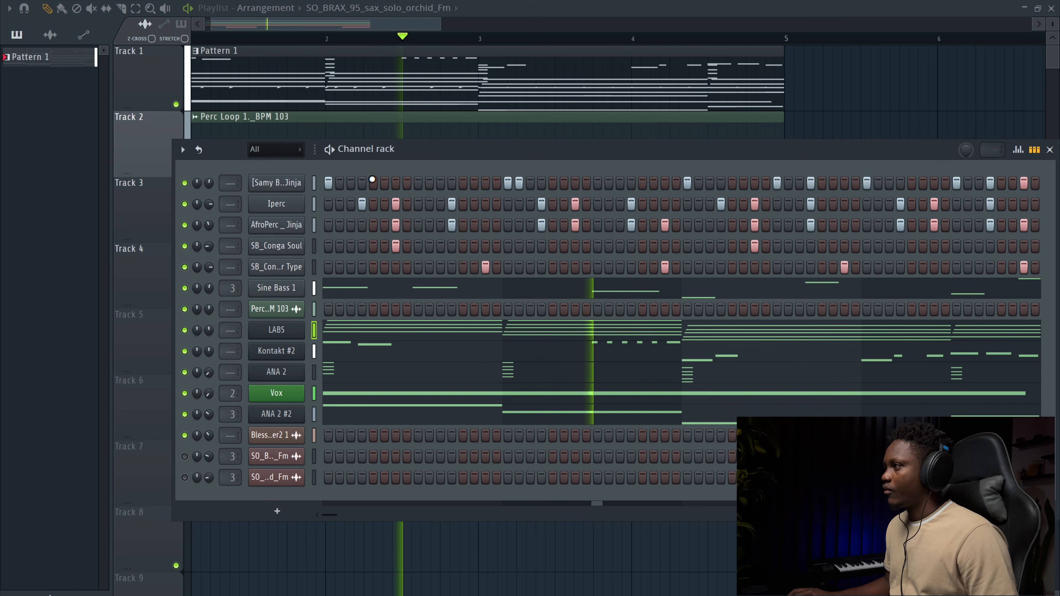
{"action": "left_click_drag", "start_coordinate": [513, 157], "coordinate": [488, 160]}
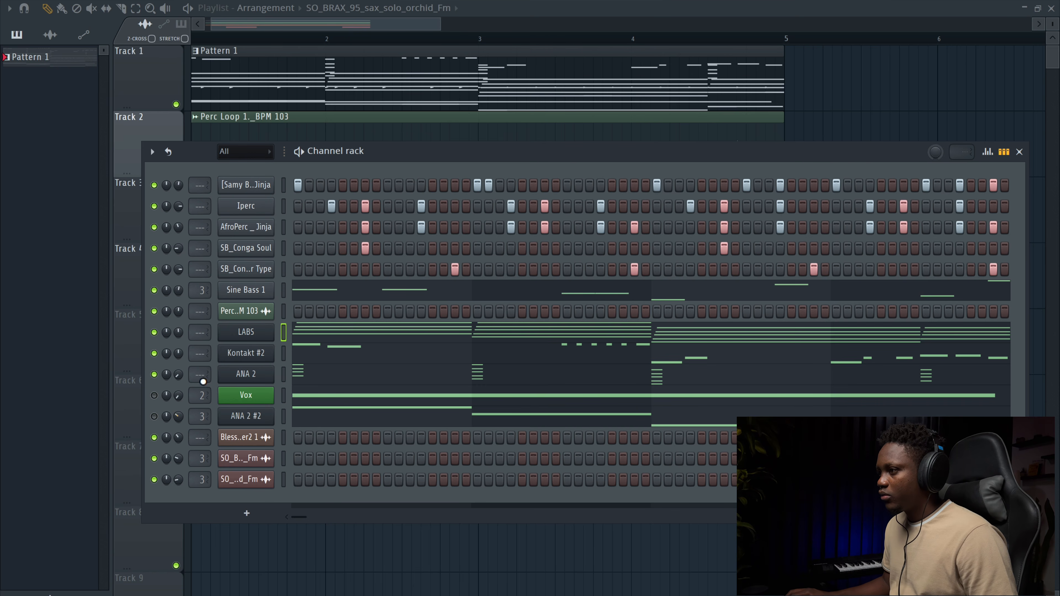
{"action": "key", "text": "space"}
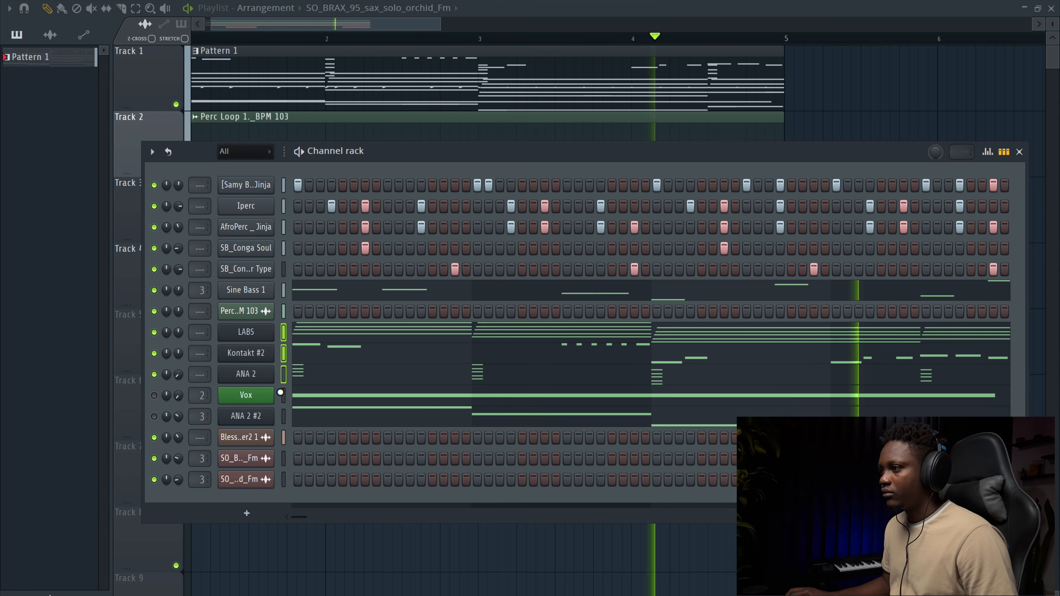
{"action": "key", "text": "alt+Down"}
{"action": "key", "text": "space"}
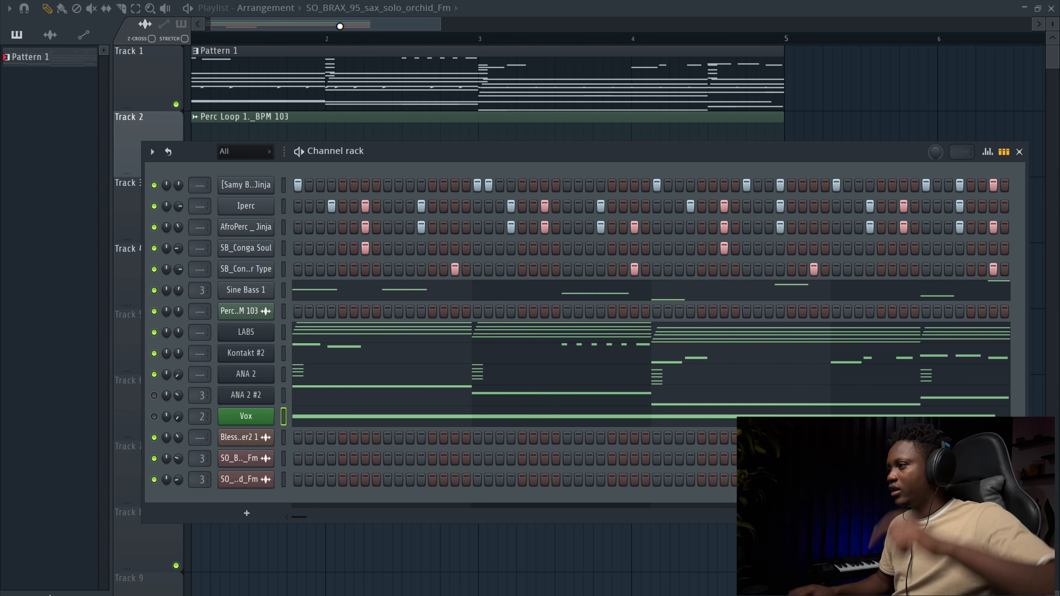
Step: Move the Perc Loop, Bless_Shaker2 and sax audio clips down to tracks 5 through 7
{"action": "left_click_drag", "start_coordinate": [440, 24], "coordinate": [651, 89]}
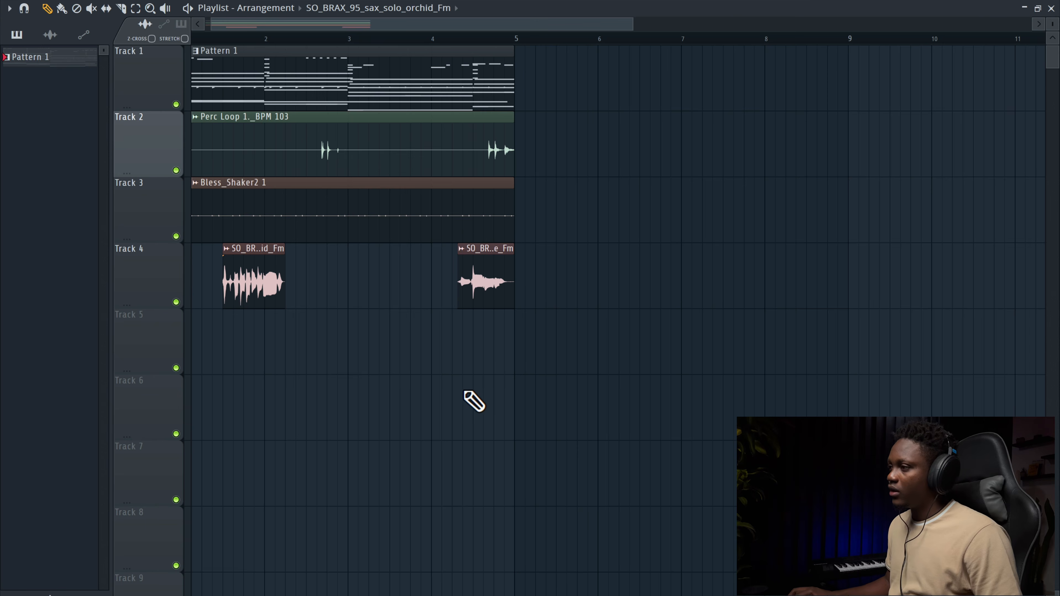
{"action": "left_click_drag", "start_coordinate": [474, 402], "coordinate": [199, 360]}
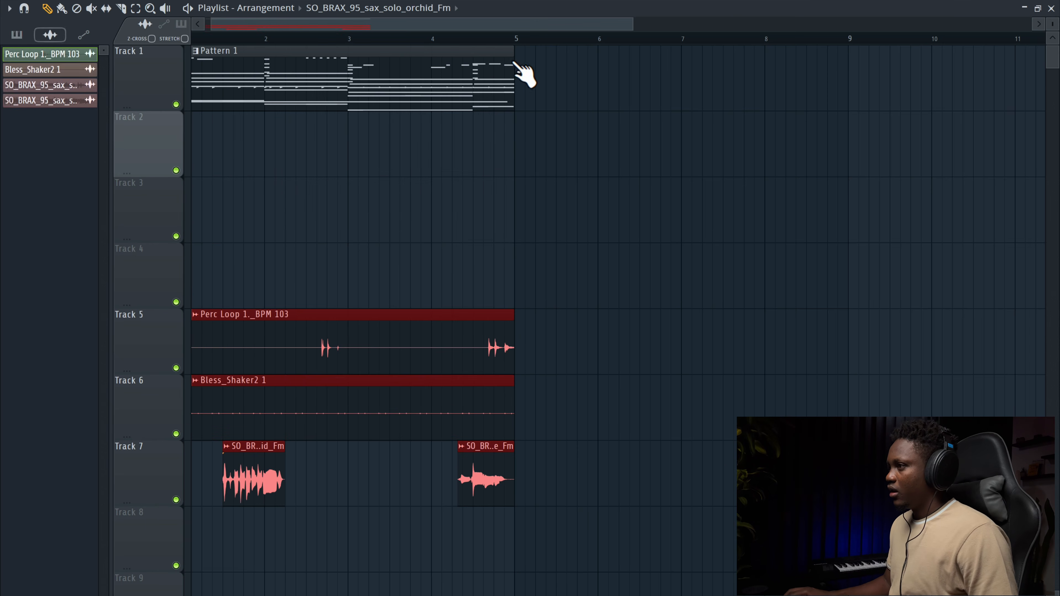
Step: Select Pattern 1 and rename the LABS channel to Keys
{"action": "left_click", "coordinate": [393, 73]}
{"action": "left_click", "coordinate": [731, 0]}
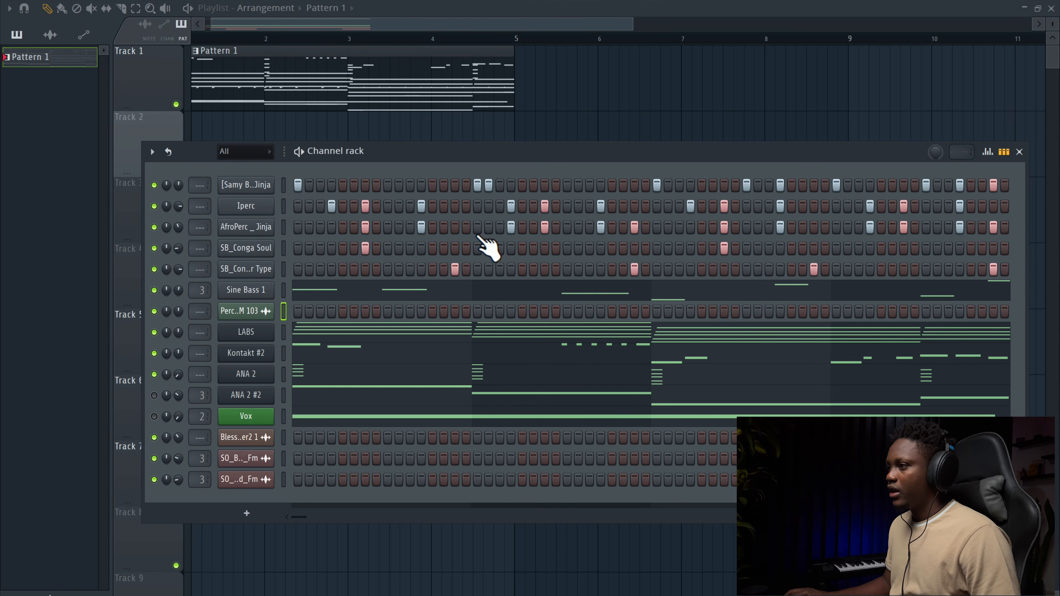
{"action": "left_click", "coordinate": [285, 343]}
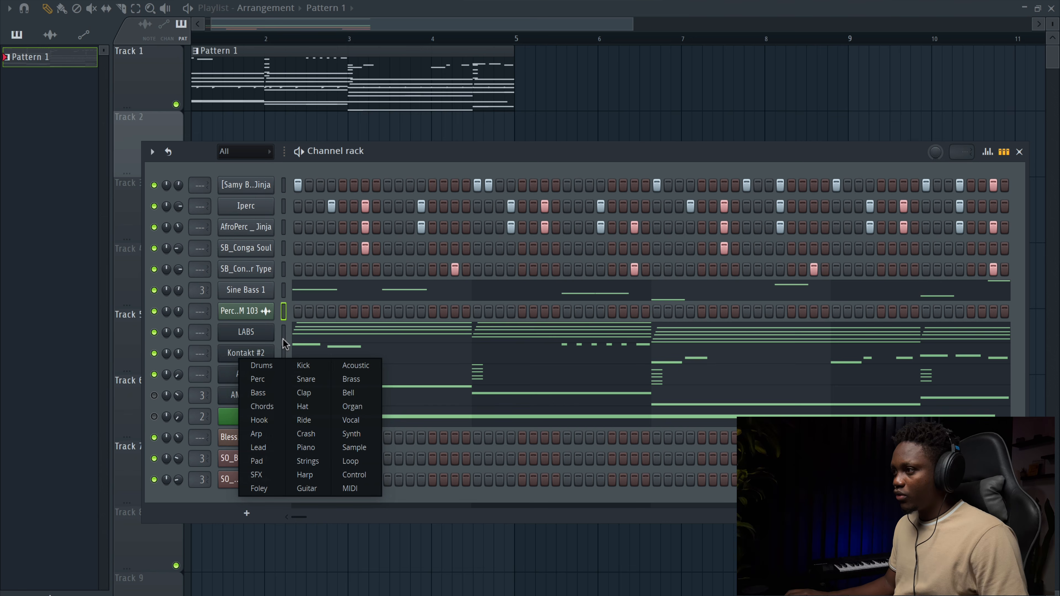
{"action": "left_click", "coordinate": [246, 349]}
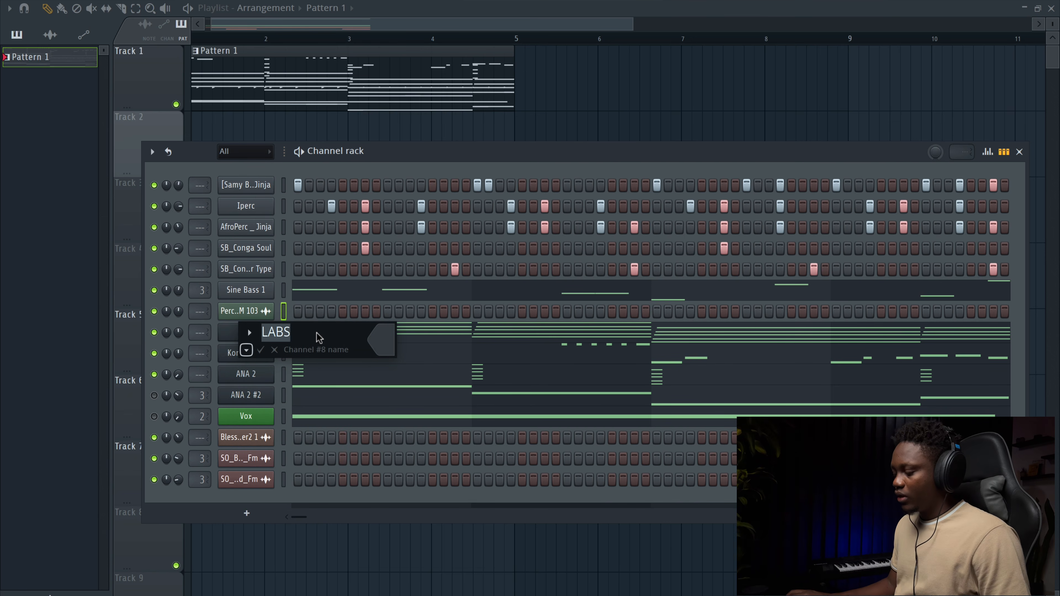
{"action": "key", "text": "Return"}
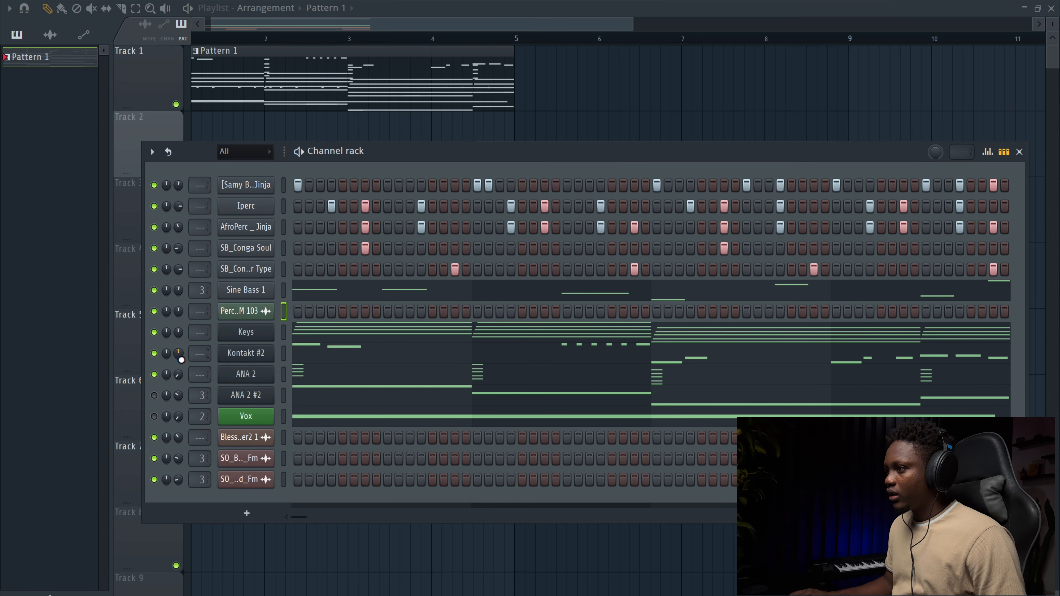
Step: Rename the Kontakt #2 channel to Guitar
{"action": "left_click", "coordinate": [235, 356]}
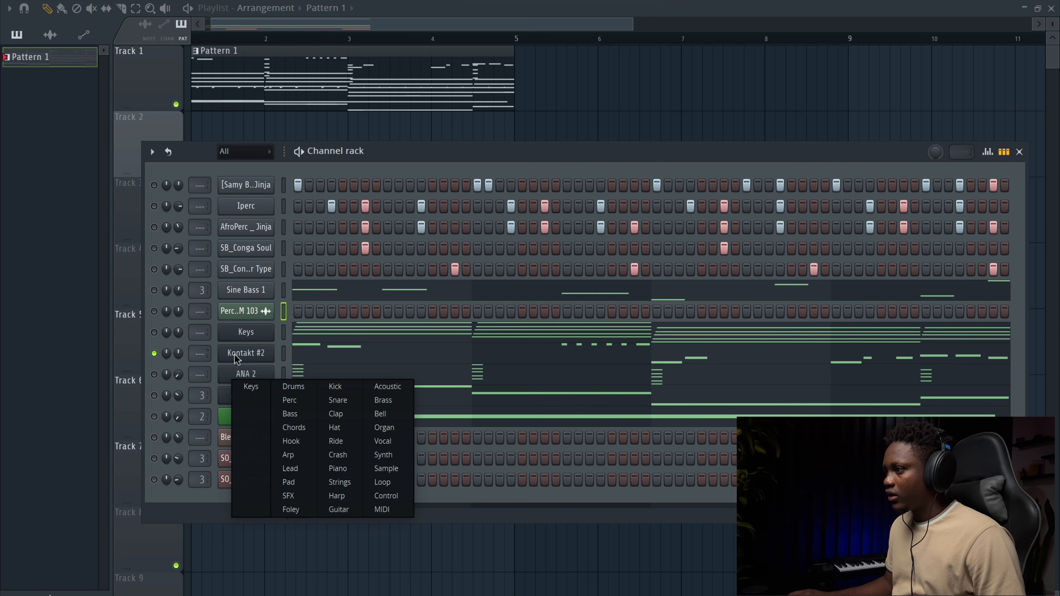
{"action": "left_click", "coordinate": [295, 352]}
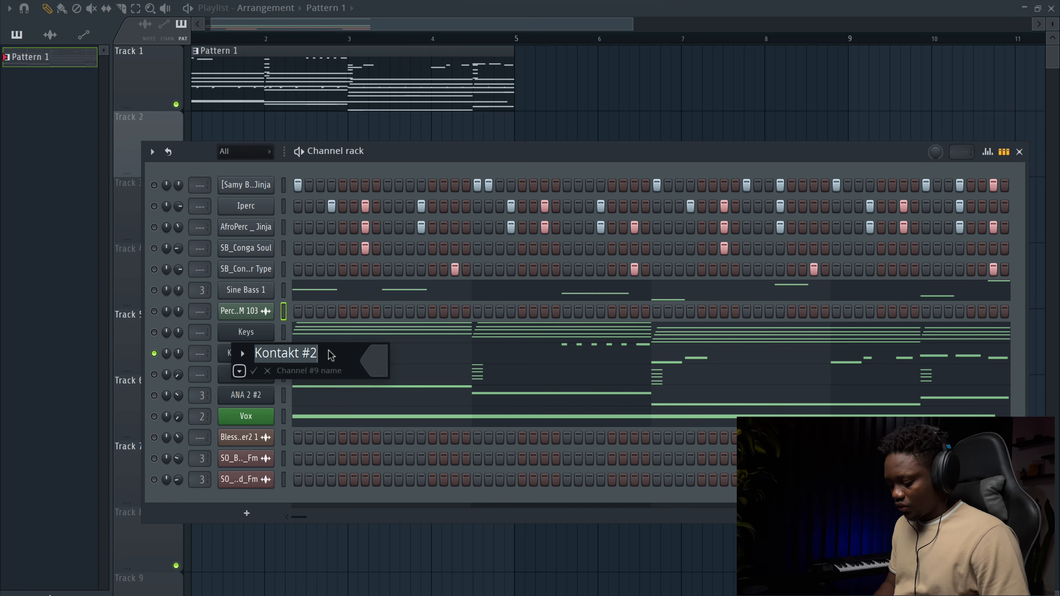
{"action": "type", "text": "Guitar"}
{"action": "key", "text": "Return"}
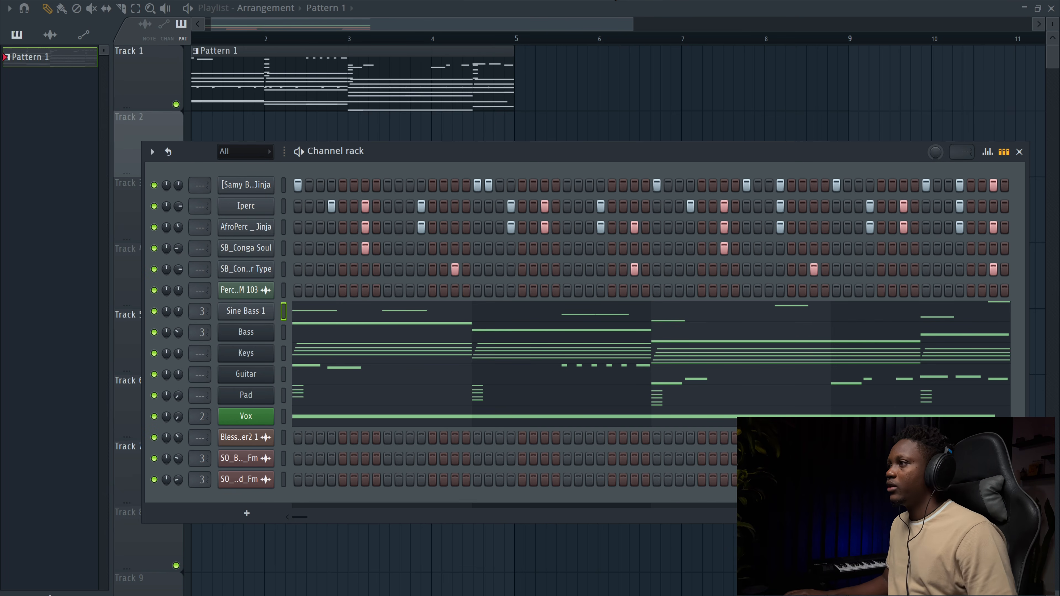
Step: Split Pattern 1 by channel and remove the original Pattern 1 clip from track 1
{"action": "right_click", "coordinate": [617, 0]}
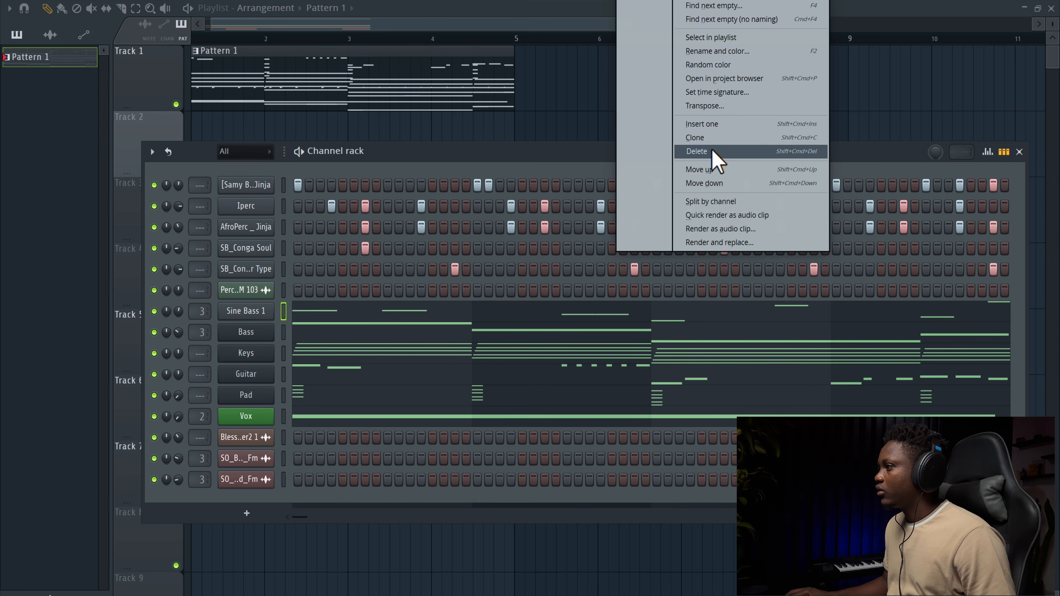
{"action": "left_click", "coordinate": [737, 203]}
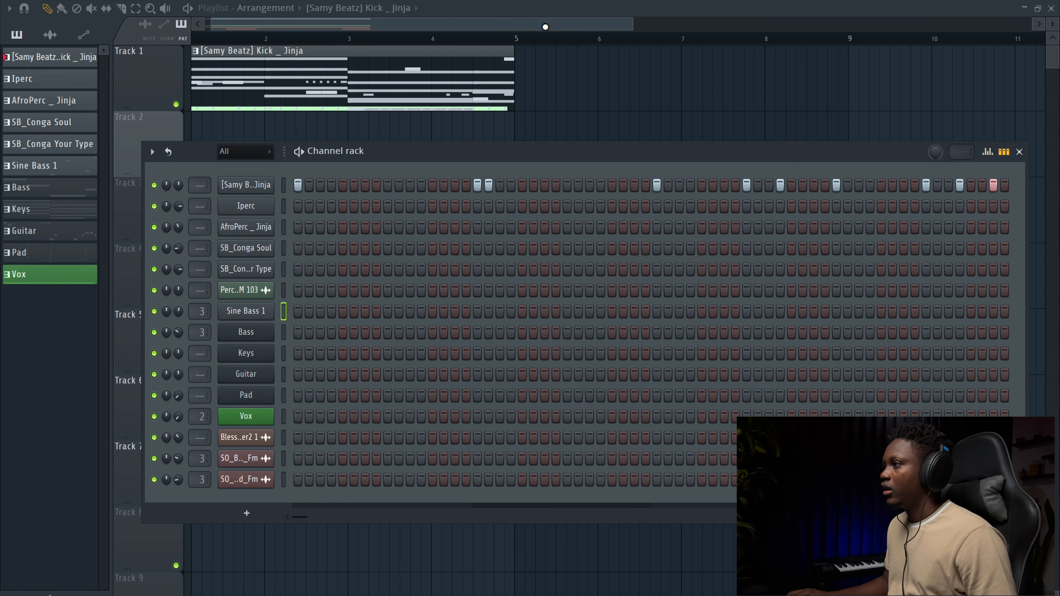
{"action": "left_click", "coordinate": [546, 27]}
{"action": "right_click", "coordinate": [503, 84]}
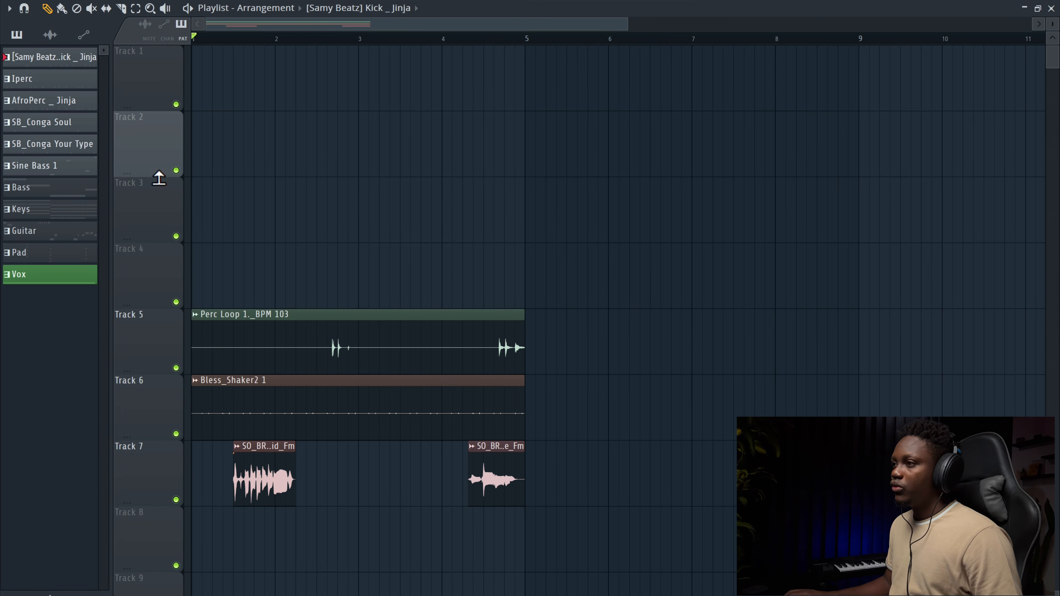
Step: Place all the split channel patterns on their own tracks across bars 1–5 and duplicate that block twice
{"action": "left_click", "coordinate": [49, 168]}
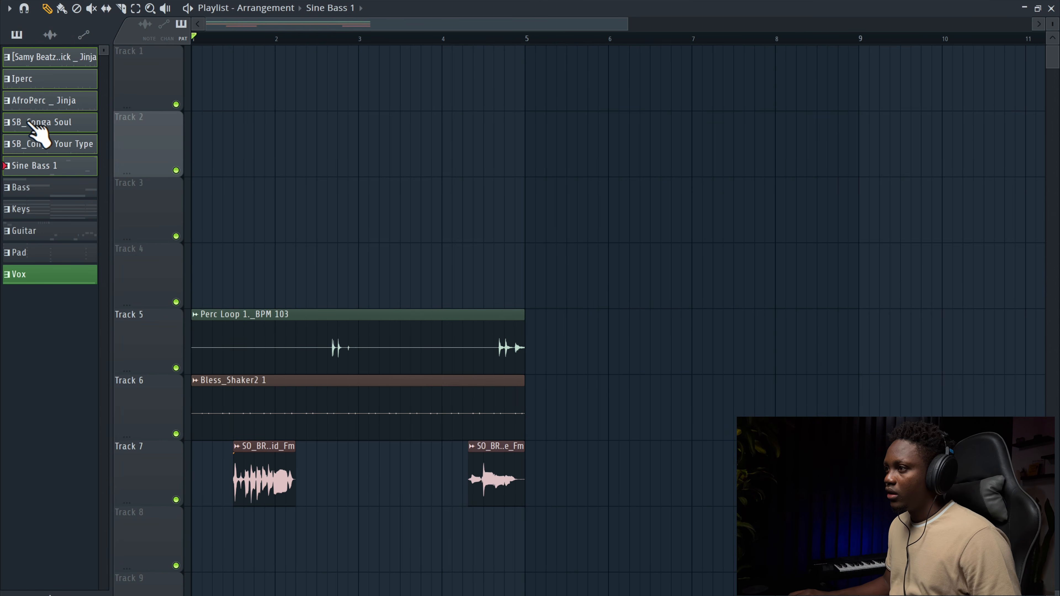
{"action": "left_click_drag", "start_coordinate": [63, 79], "coordinate": [535, 95]}
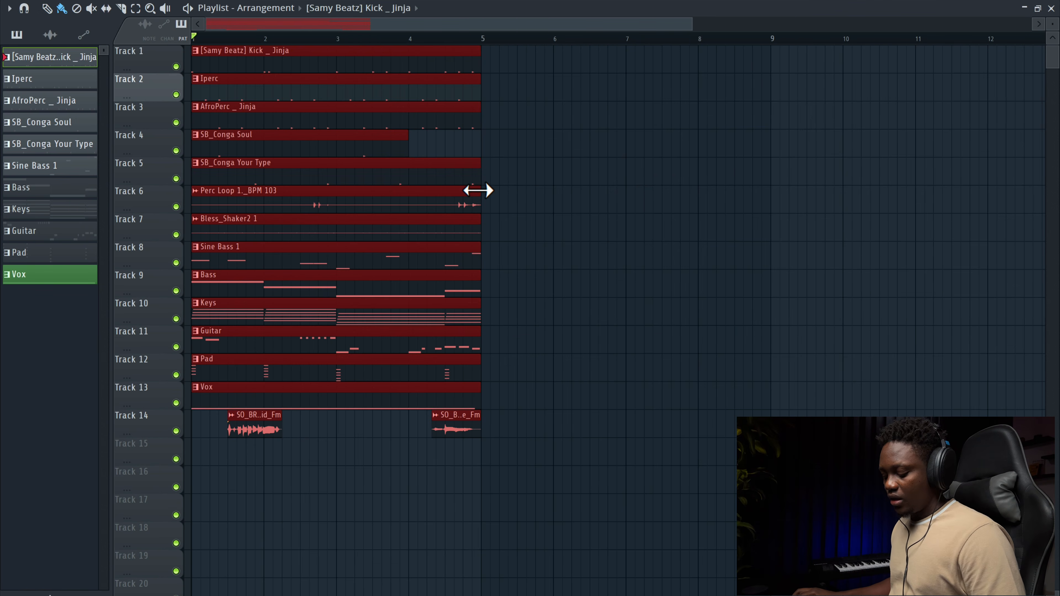
{"action": "key", "text": "ctrl+b"}
{"action": "key", "text": "ctrl+b"}
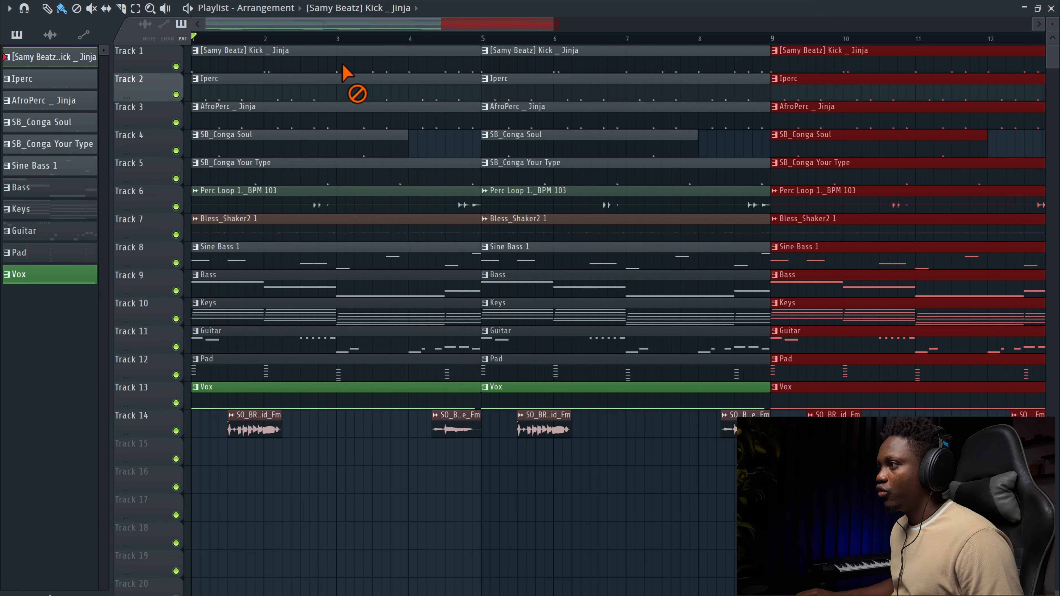
Step: Delete the kick clip in the first section and mute all tracks except Pad and Vox
{"action": "right_click", "coordinate": [343, 71]}
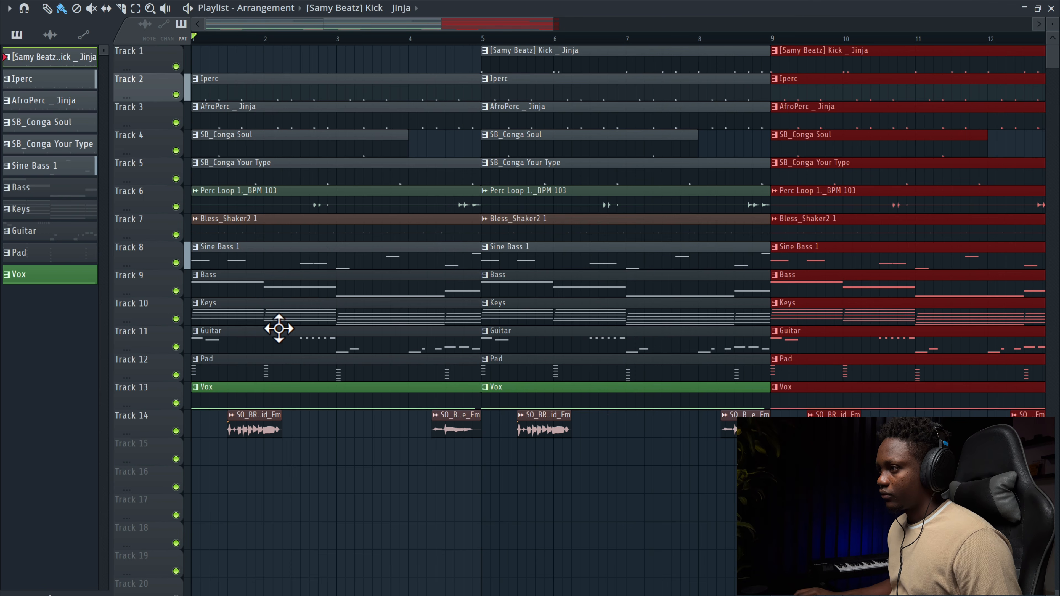
{"action": "right_click", "coordinate": [175, 375]}
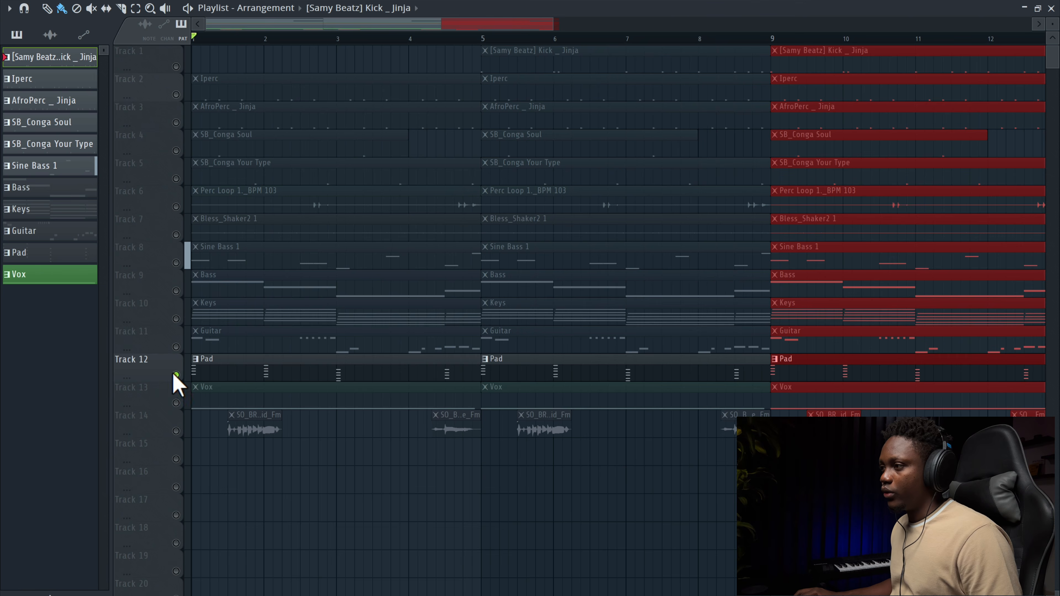
{"action": "left_click", "coordinate": [176, 403]}
{"action": "key", "text": "space"}
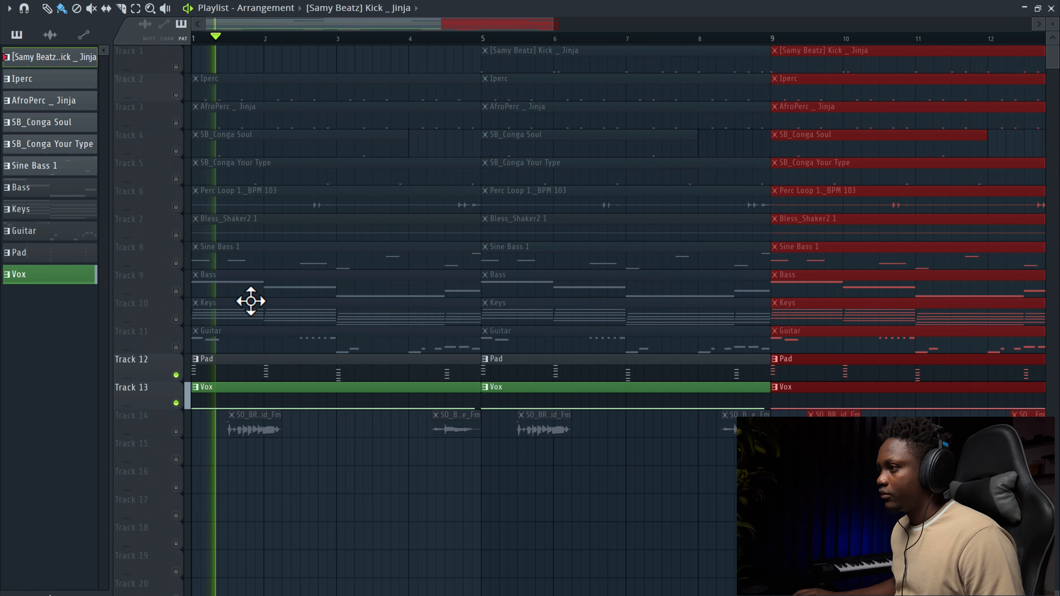
{"action": "key", "text": "space"}
Step: Unmute the Sine Bass track and delete its clip in the second section
{"action": "left_click", "coordinate": [176, 262]}
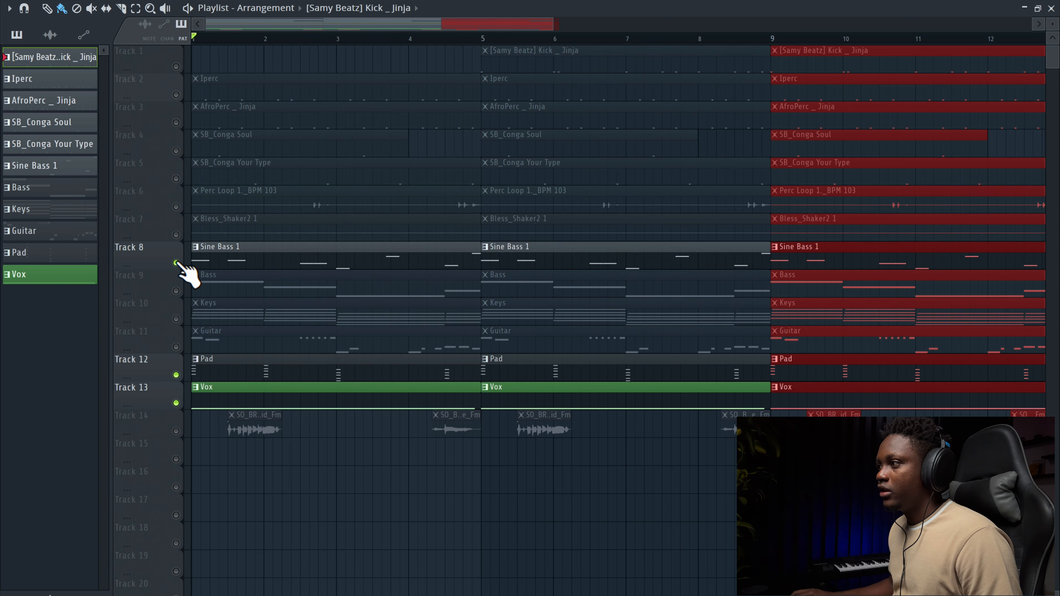
{"action": "key", "text": "space"}
{"action": "right_click", "coordinate": [559, 251]}
Step: Unmute the Perc Loop and Bless_Shaker2 tracks
{"action": "left_click_drag", "start_coordinate": [545, 21], "coordinate": [283, 233]}
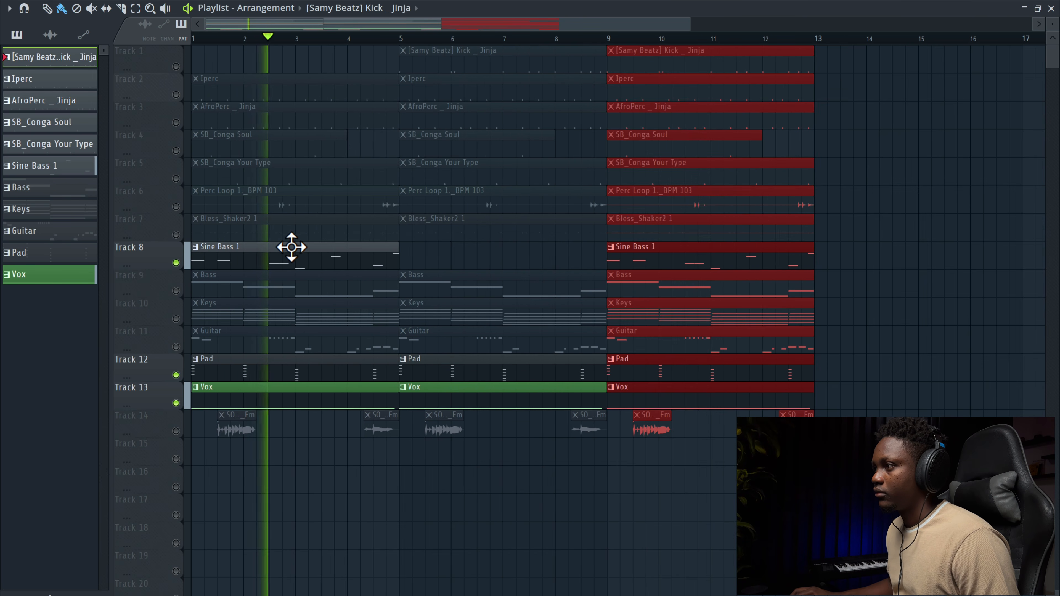
{"action": "left_click", "coordinate": [176, 207]}
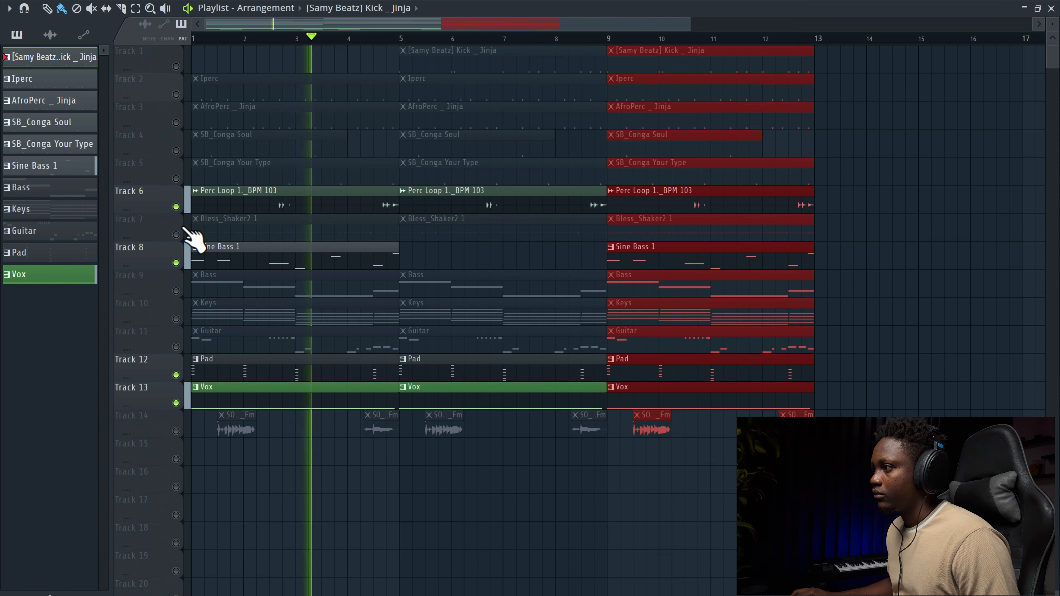
{"action": "left_click", "coordinate": [176, 235]}
Step: Delete the Iperc, AfroPerc, SB_Conga Soul and SB_Conga Your Type clips from the first section
{"action": "right_click", "coordinate": [279, 85]}
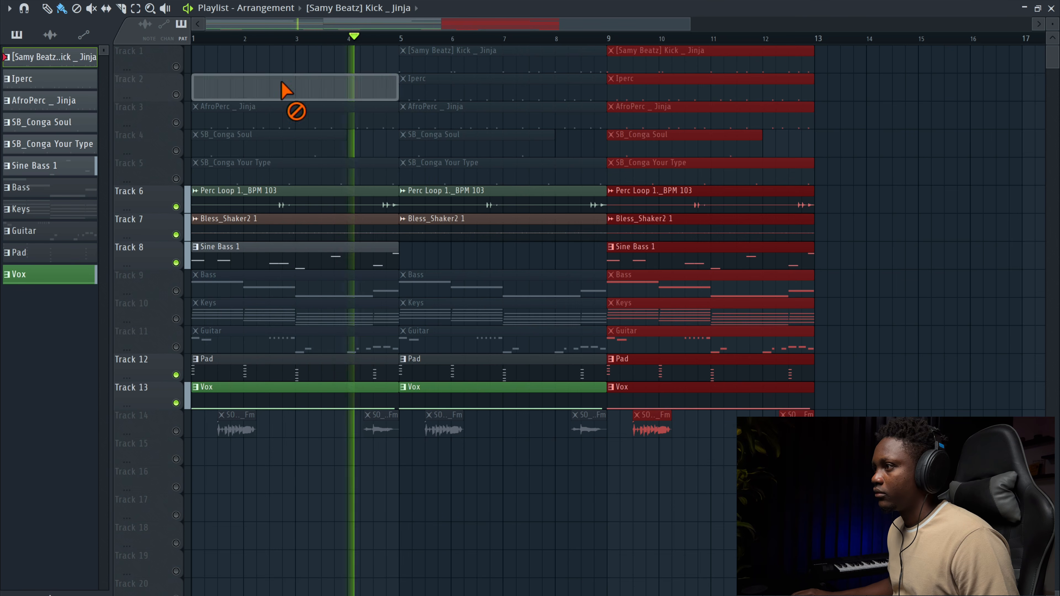
{"action": "right_click", "coordinate": [216, 109]}
{"action": "right_click", "coordinate": [216, 141]}
{"action": "right_click", "coordinate": [215, 164]}
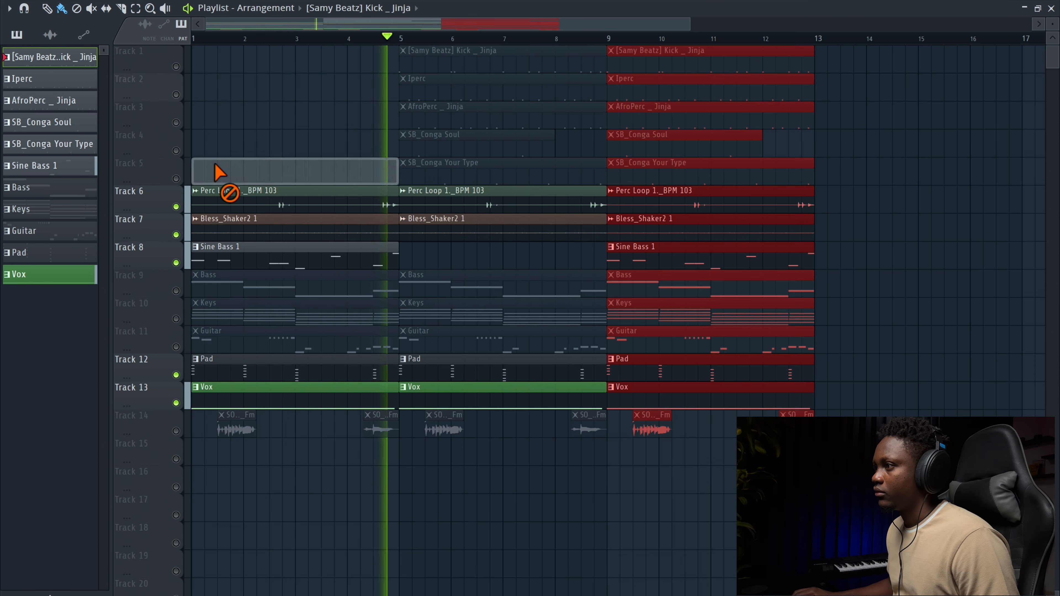
{"action": "key", "text": "space"}
Step: Unmute the Kick, AfroPerc, SB_Conga Soul and SB_Conga Your Type tracks
{"action": "left_click", "coordinate": [176, 67]}
{"action": "left_click", "coordinate": [176, 123]}
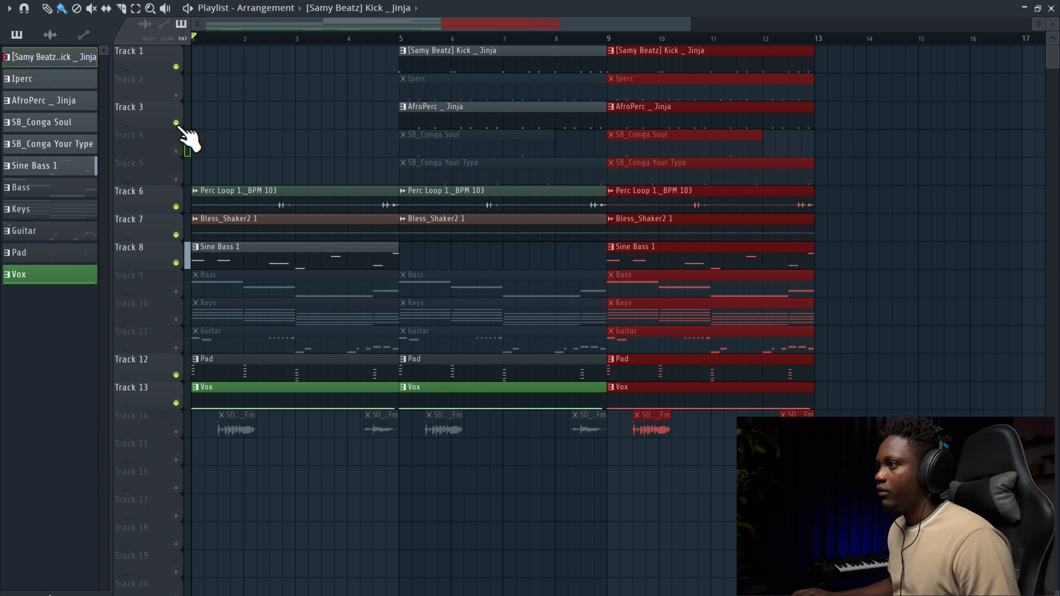
{"action": "left_click", "coordinate": [176, 151]}
{"action": "left_click", "coordinate": [176, 179]}
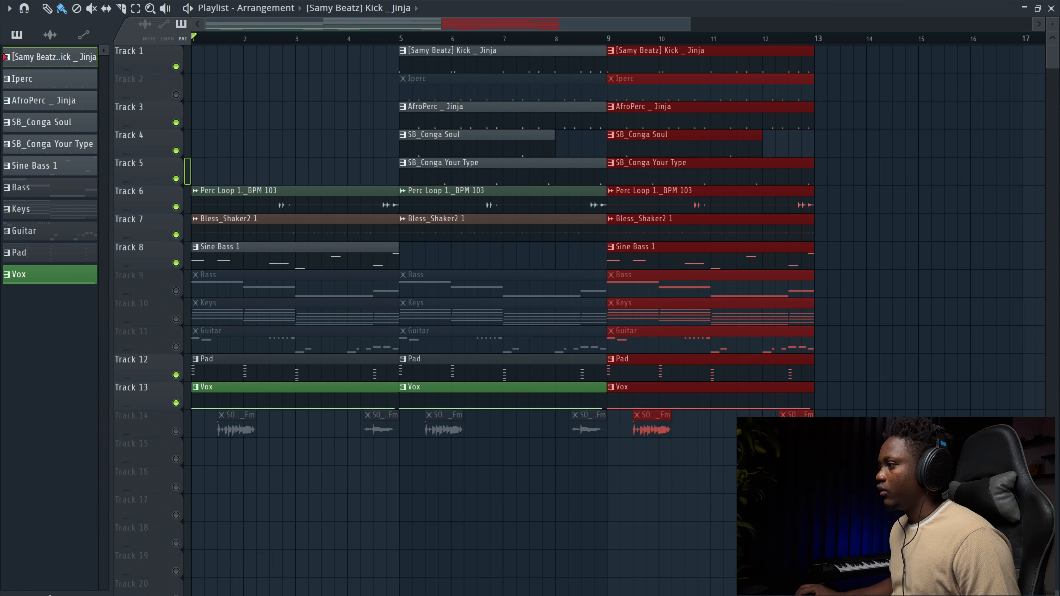
Step: Select the last section of clips and duplicate it twice
{"action": "left_click_drag", "start_coordinate": [834, 495], "coordinate": [627, 42]}
{"action": "key", "text": "ctrl+b"}
{"action": "key", "text": "ctrl+b"}
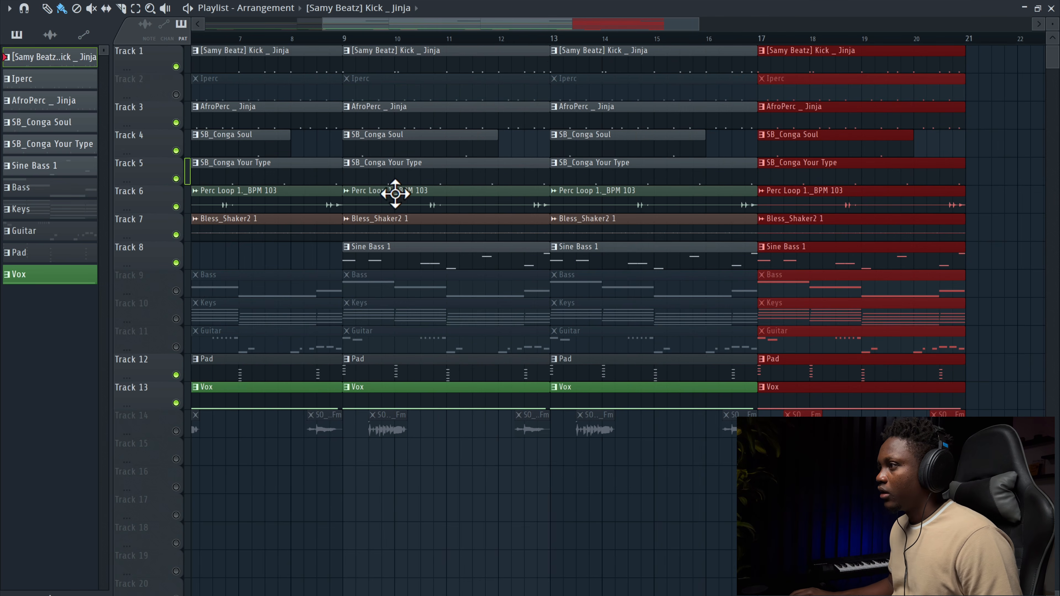
Step: Delete the Vox clip in the second section (bars 5–9)
{"action": "left_click_drag", "start_coordinate": [496, 25], "coordinate": [101, 58]}
{"action": "left_click_drag", "start_coordinate": [473, 429], "coordinate": [188, 442]}
{"action": "right_click", "coordinate": [484, 399]}
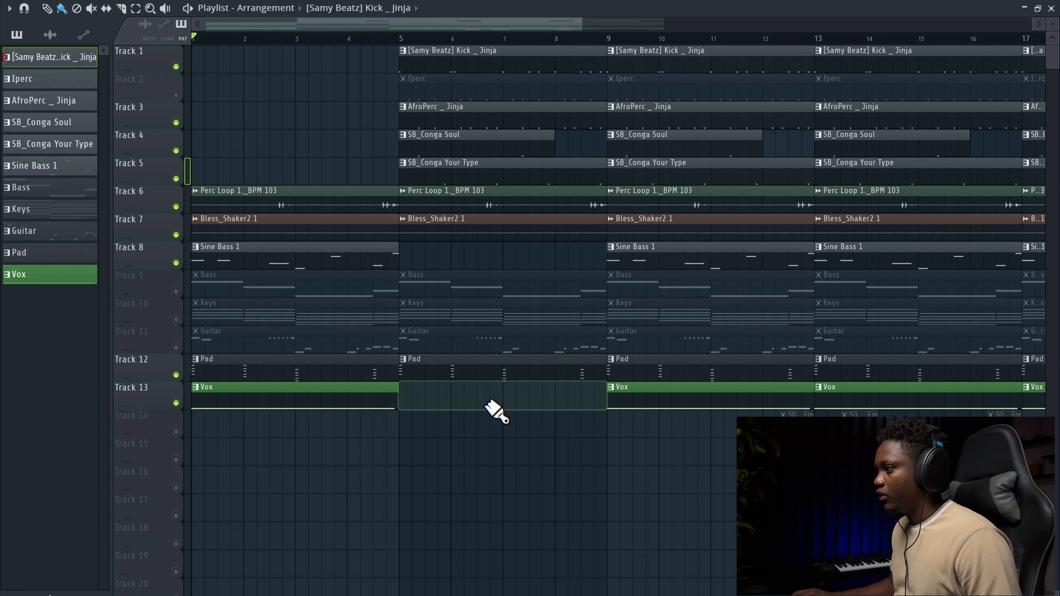
Step: Play the arrangement from bar 5 to review the changes
{"action": "key", "text": "space"}
{"action": "left_click", "coordinate": [403, 38]}
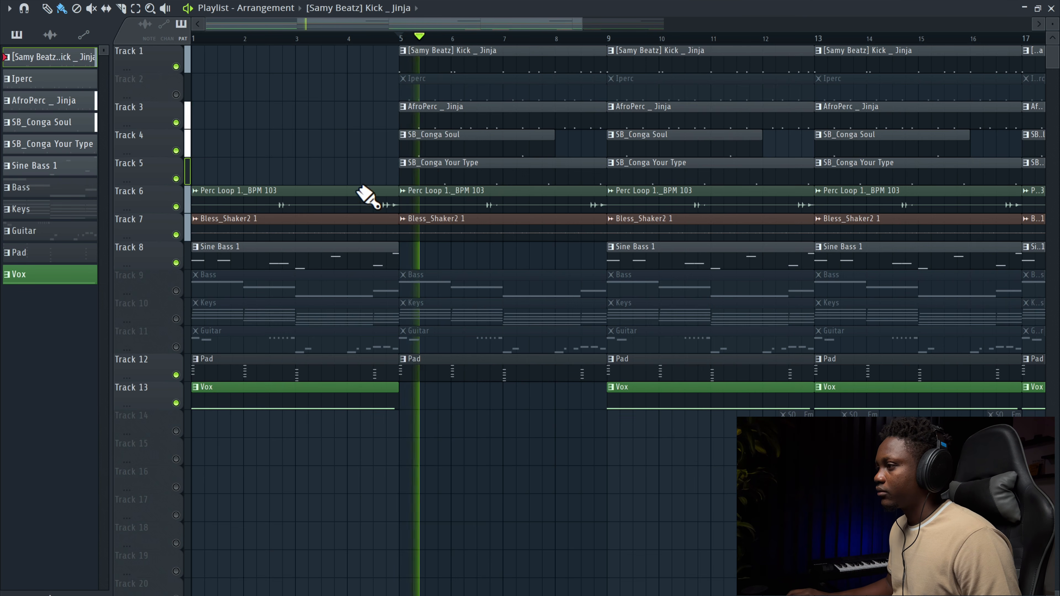
Step: Delete the Pad clip in the second section and unmute the Keys track
{"action": "key", "text": "space"}
{"action": "right_click", "coordinate": [402, 363]}
{"action": "left_click", "coordinate": [177, 319]}
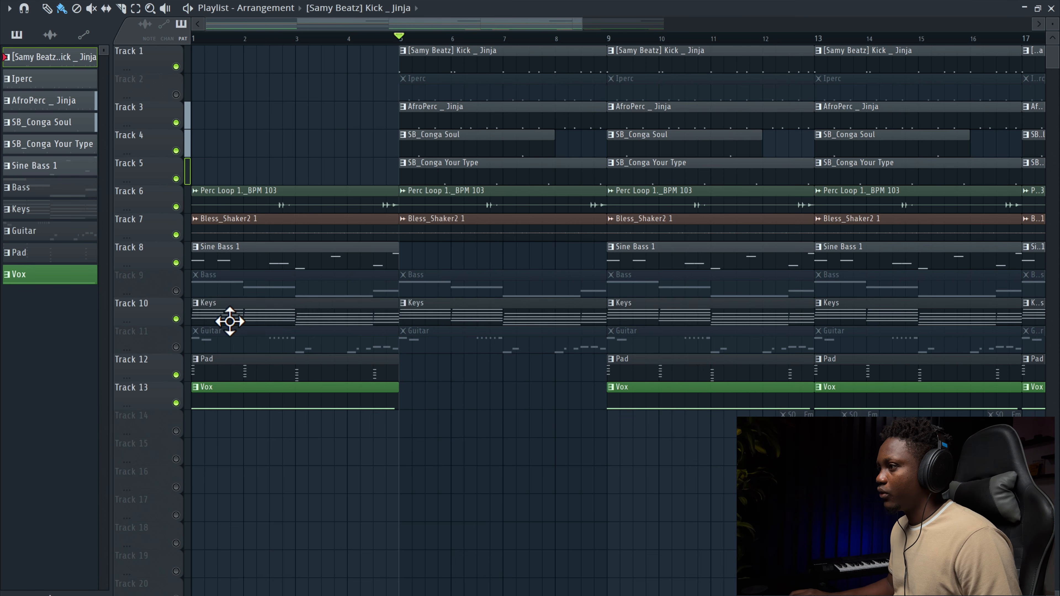
{"action": "right_click", "coordinate": [231, 319]}
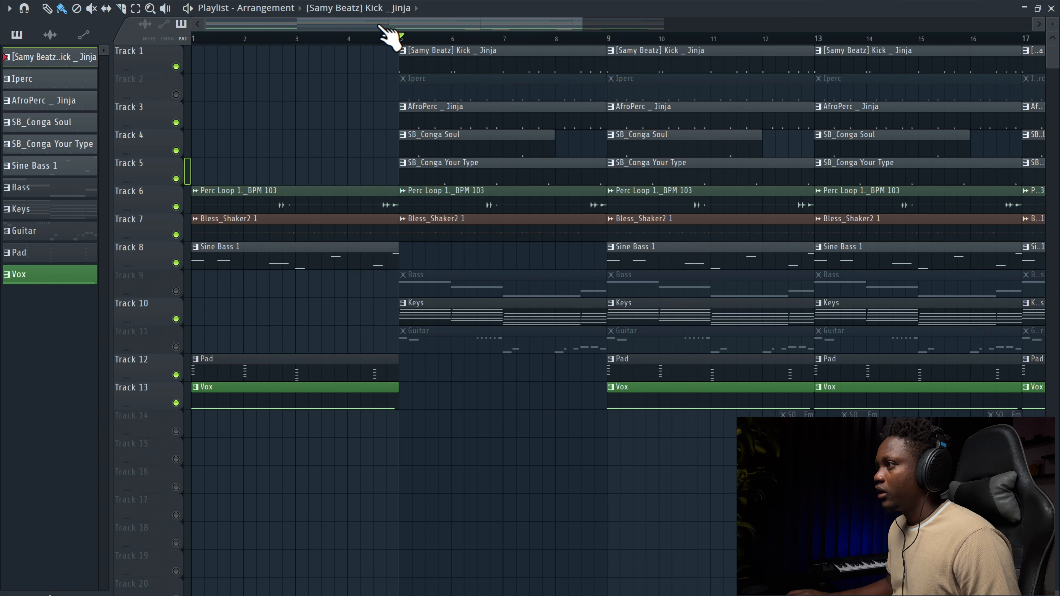
{"action": "key", "text": "space"}
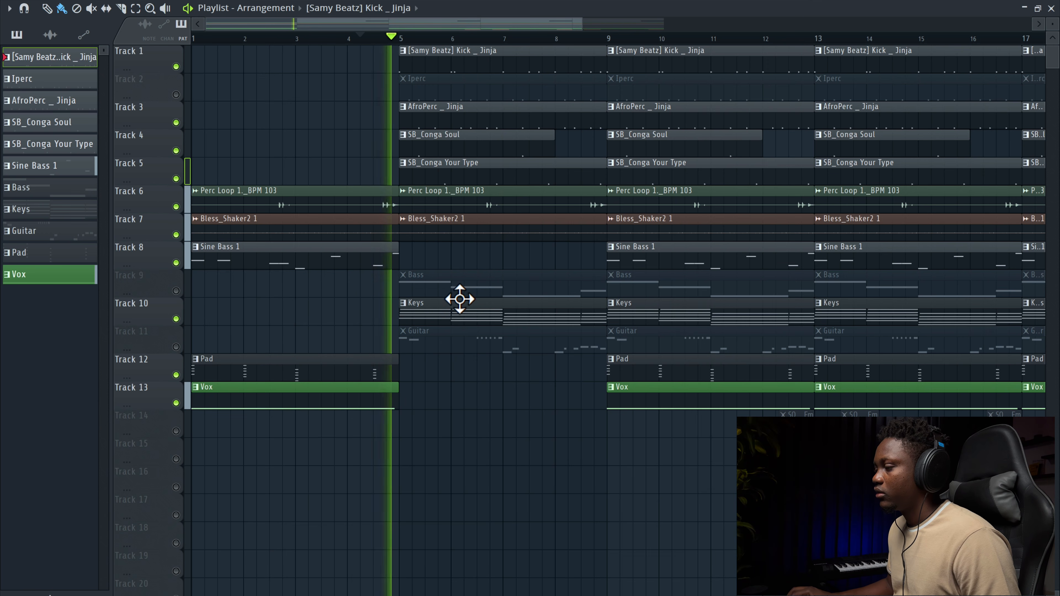
{"action": "left_click", "coordinate": [461, 316]}
{"action": "key", "text": "space"}
{"action": "left_click", "coordinate": [268, 317]}
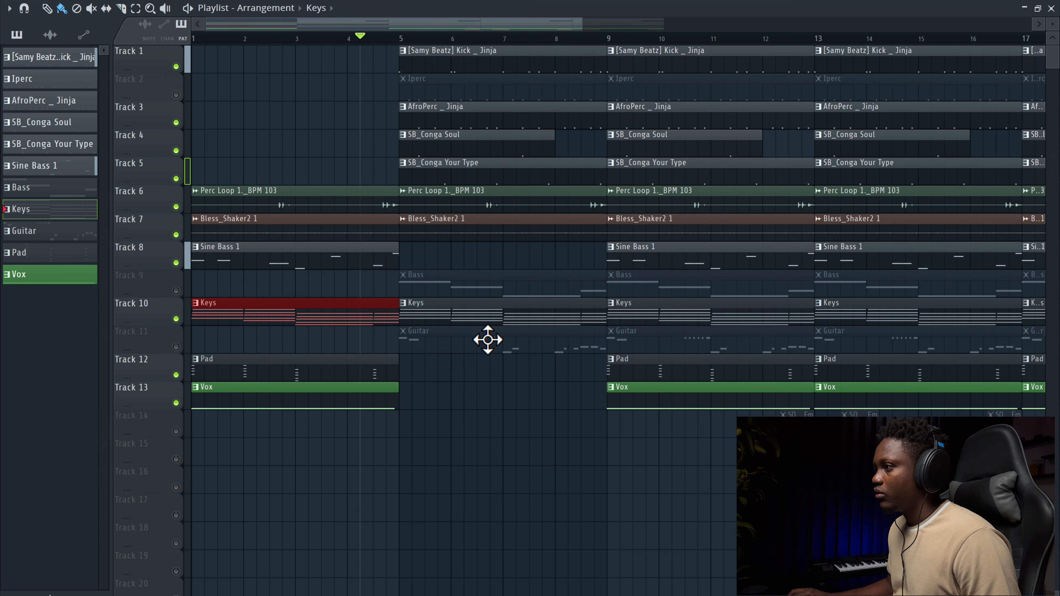
Step: Delete the Bass and Guitar clips in the second section (bars 5–9)
{"action": "key", "text": "space"}
{"action": "right_click", "coordinate": [438, 289]}
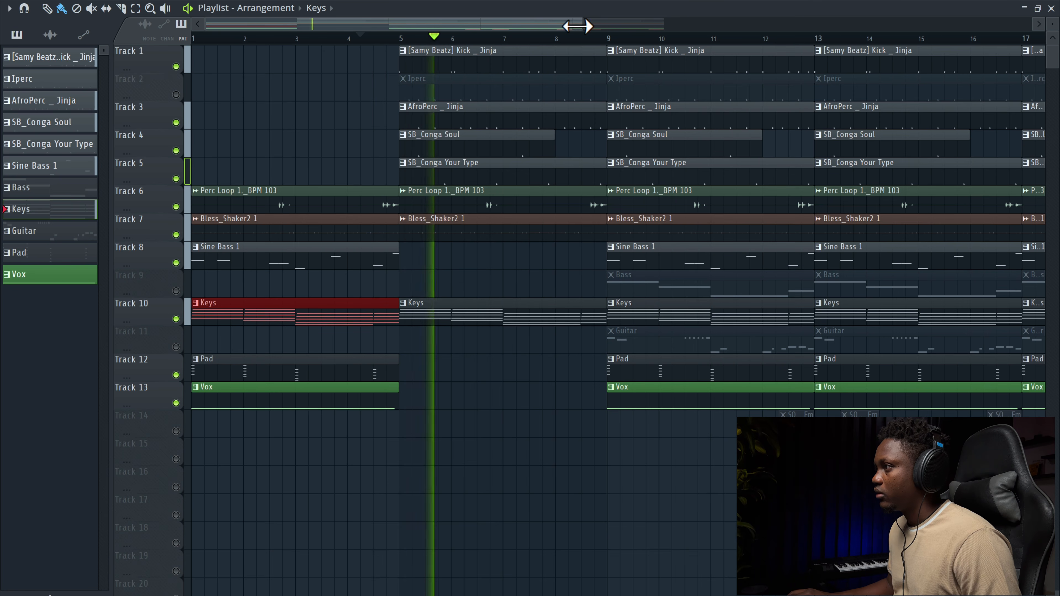
{"action": "left_click_drag", "start_coordinate": [579, 26], "coordinate": [623, 57]}
Step: Unmute the Iperc track
{"action": "left_click", "coordinate": [176, 94]}
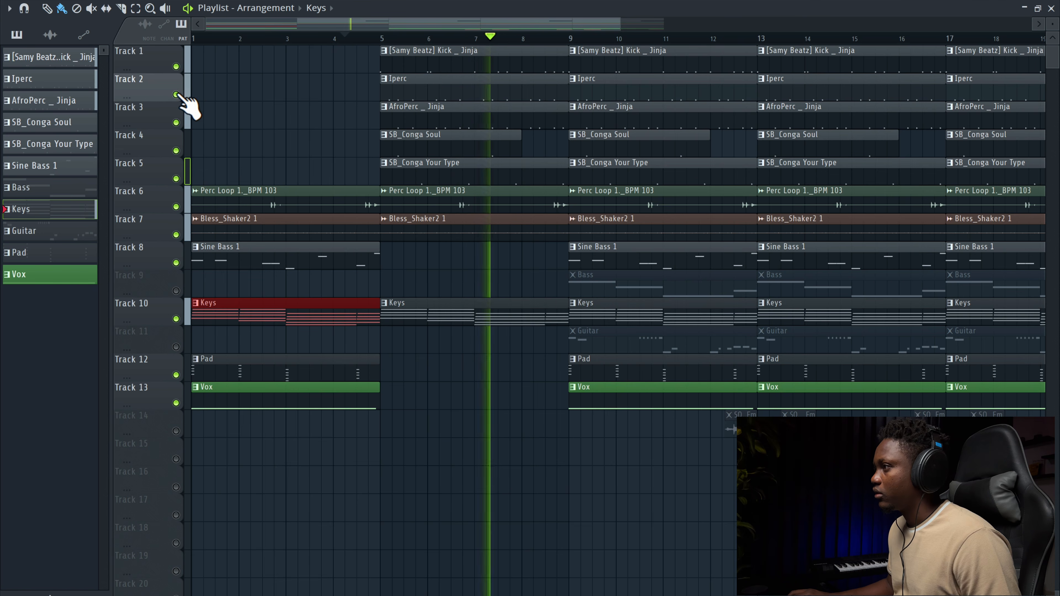
{"action": "key", "text": "space"}
{"action": "left_click", "coordinate": [234, 51]}
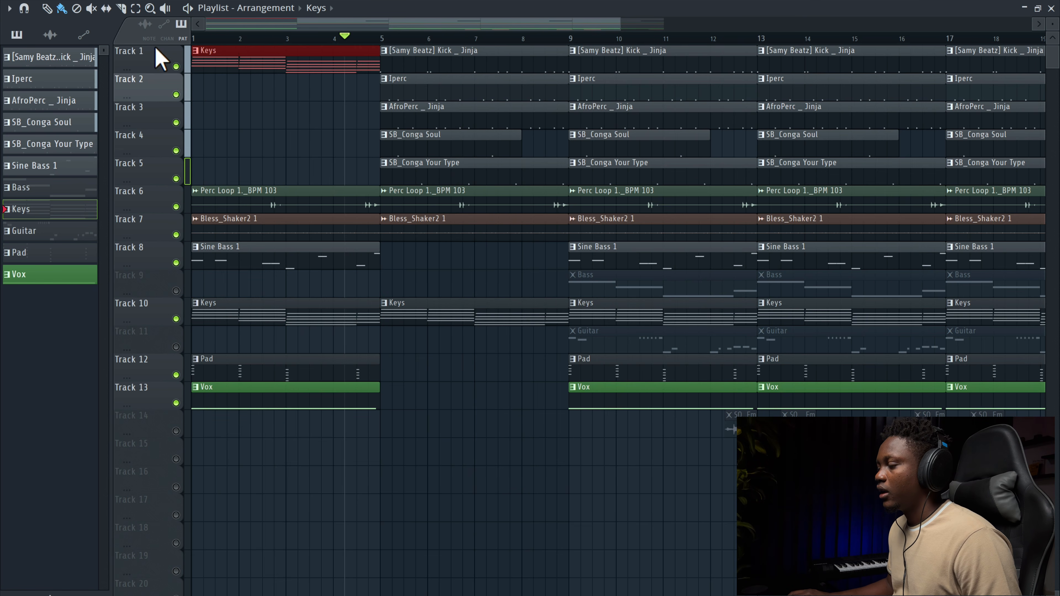
{"action": "right_click", "coordinate": [248, 64]}
{"action": "key", "text": "space"}
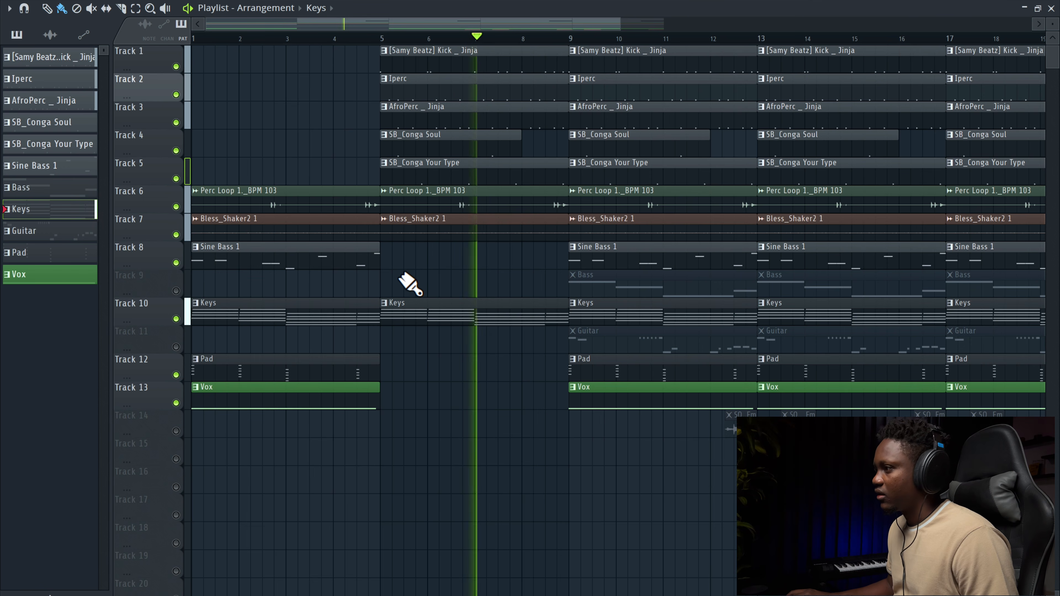
Step: Delete the Vox, Pad, Bass, Sine Bass and Guitar clips from the third section (bars 9–13)
{"action": "right_click", "coordinate": [582, 387]}
{"action": "right_click", "coordinate": [601, 371]}
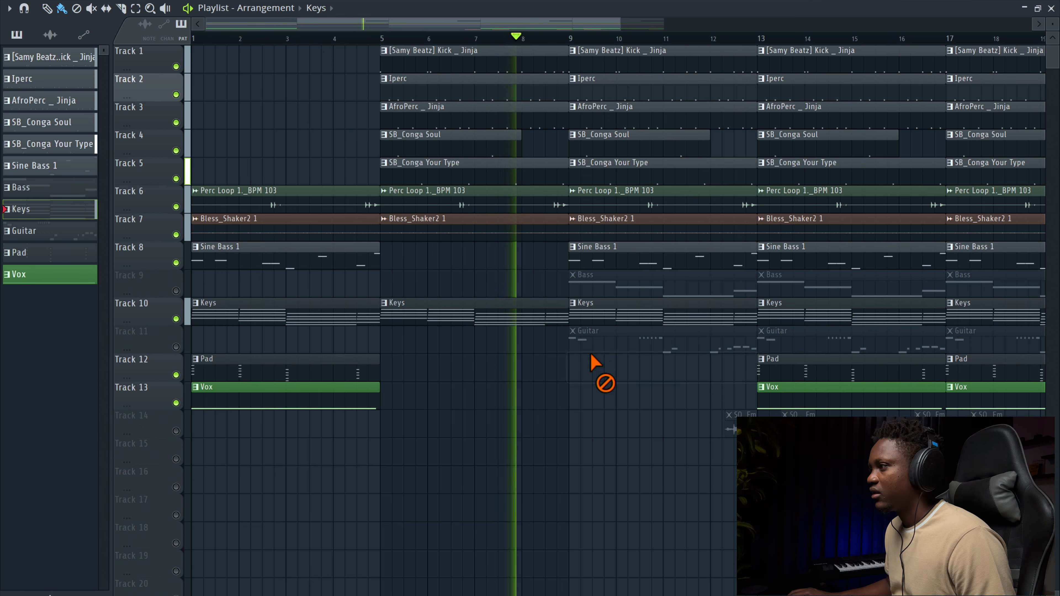
{"action": "right_click", "coordinate": [597, 286]}
{"action": "right_click", "coordinate": [609, 256]}
{"action": "right_click", "coordinate": [623, 336]}
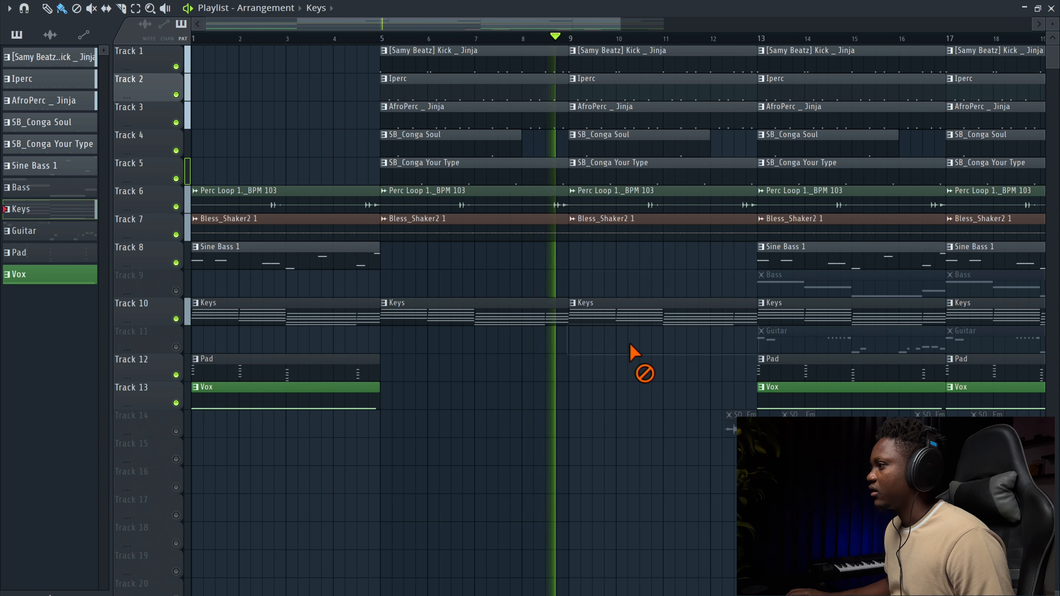
Step: Delete the vocal sample clips on Track 14 near the end of the third section
{"action": "scroll", "coordinate": [762, 170], "scroll_direction": "down", "scroll_amount": 1}
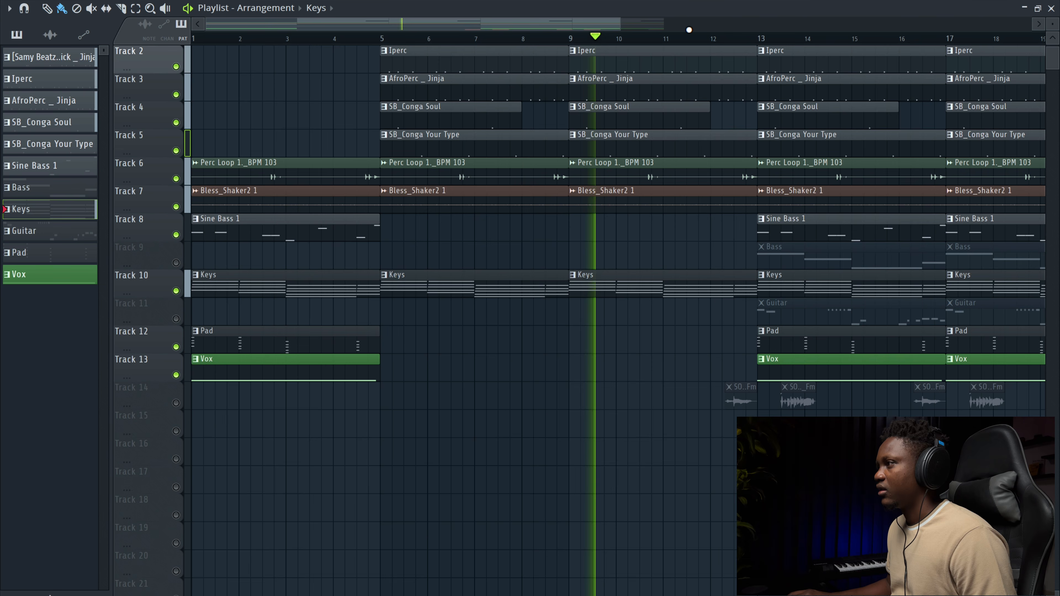
{"action": "left_click_drag", "start_coordinate": [611, 22], "coordinate": [724, 156]}
{"action": "scroll", "coordinate": [632, 386], "scroll_direction": "up", "scroll_amount": 1}
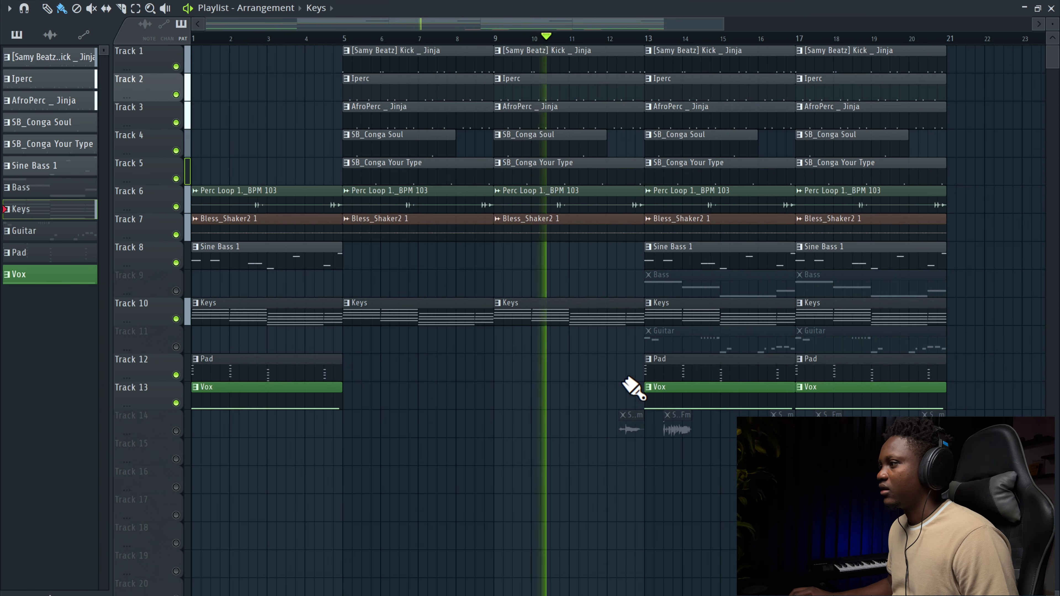
{"action": "right_click", "coordinate": [623, 417]}
{"action": "right_click", "coordinate": [626, 412]}
{"action": "right_click", "coordinate": [634, 427]}
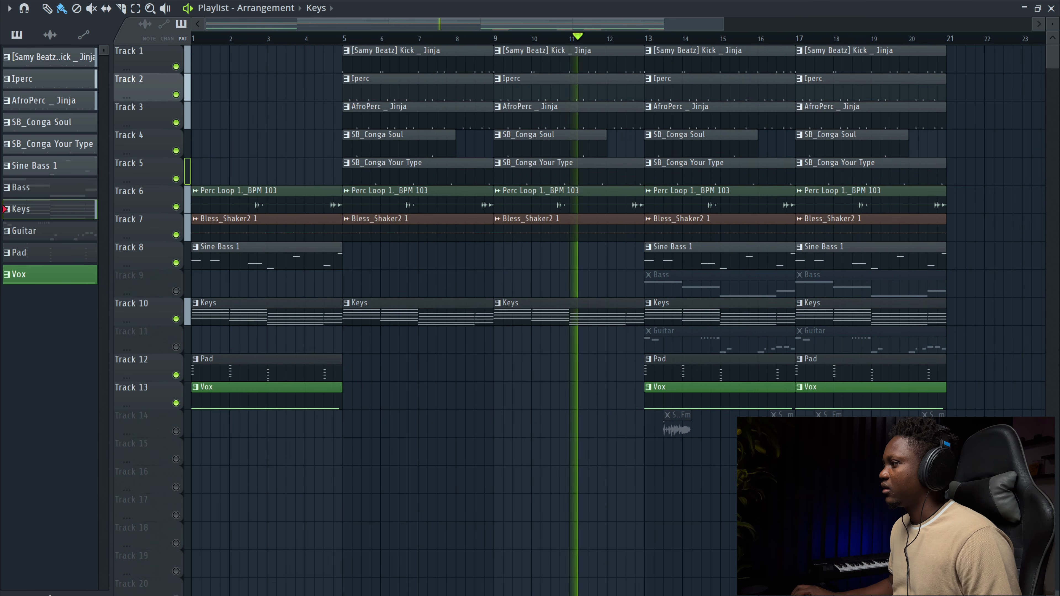
Step: Select the last section of clips and duplicate it once more
{"action": "left_click_drag", "start_coordinate": [999, 464], "coordinate": [675, 48]}
{"action": "key", "text": "ctrl+b"}
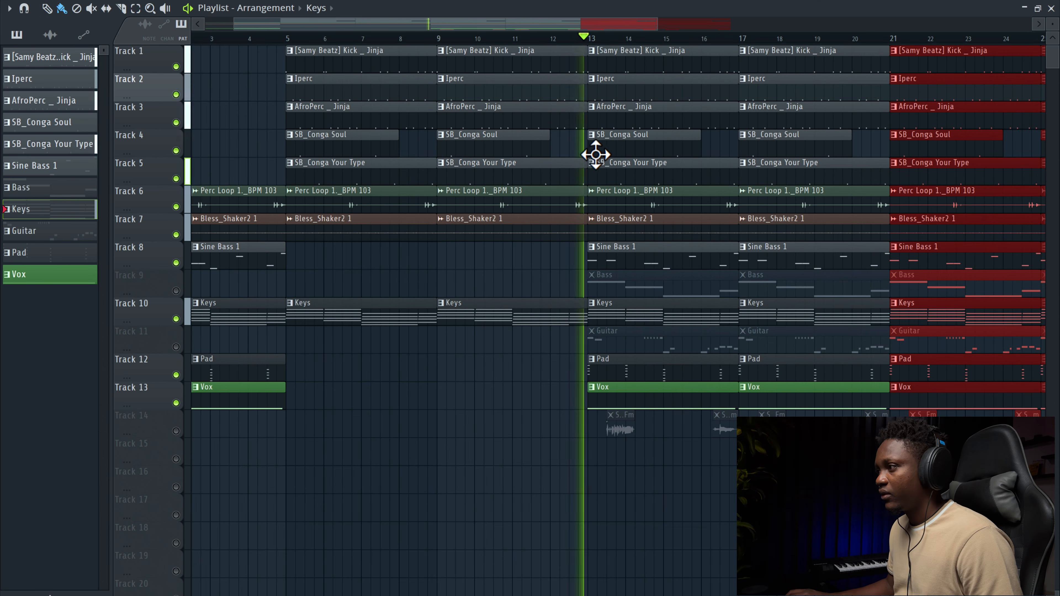
{"action": "key", "text": "space"}
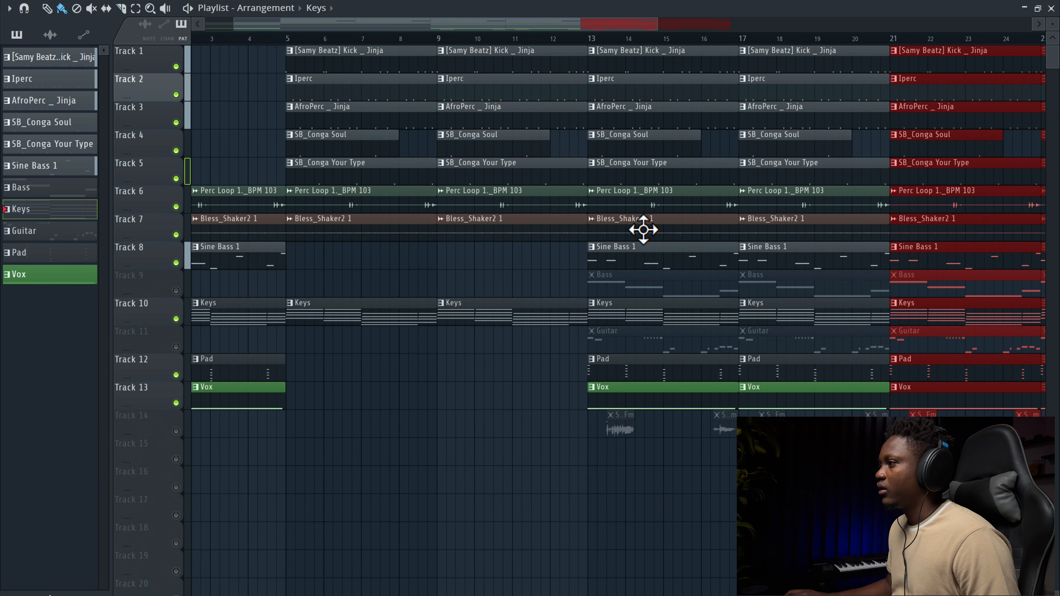
Step: Unmute the Bass track and delete the Sine Bass clips at bars 13 and 17
{"action": "left_click", "coordinate": [176, 290]}
{"action": "right_click", "coordinate": [665, 262]}
{"action": "right_click", "coordinate": [755, 263]}
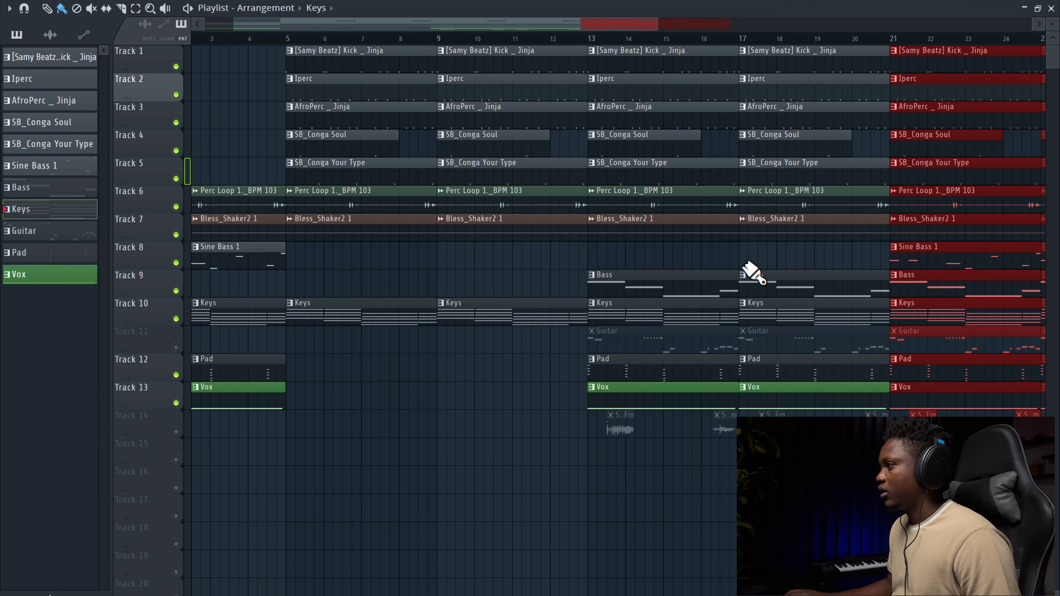
Step: Delete the Bass clips in the duplicated sections at bars 21 and 25
{"action": "scroll", "coordinate": [668, 69], "scroll_direction": "right", "scroll_amount": 5}
{"action": "left_click_drag", "start_coordinate": [791, 25], "coordinate": [868, 25]}
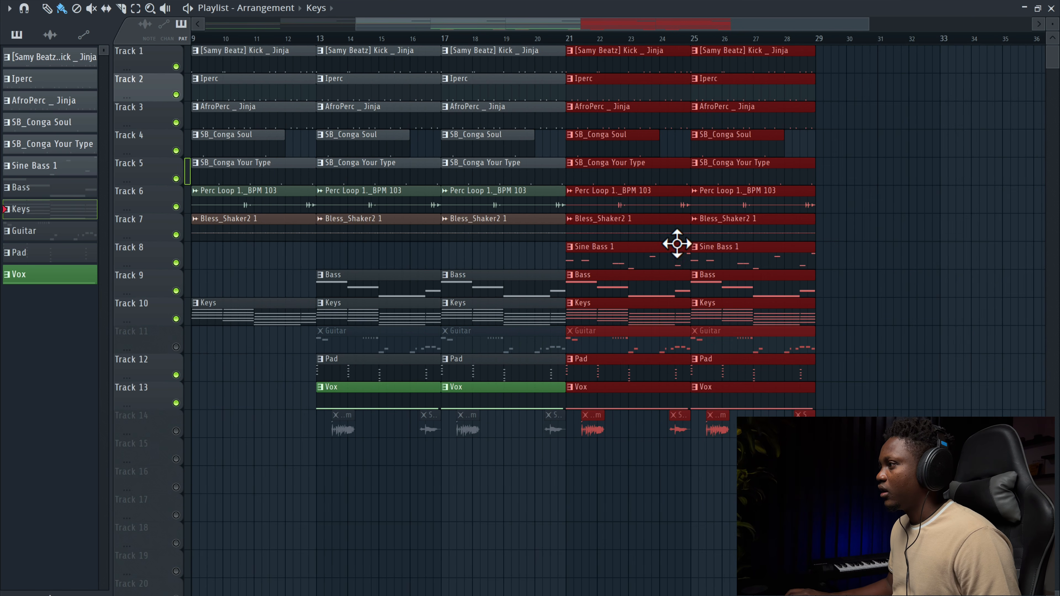
{"action": "right_click", "coordinate": [662, 286]}
{"action": "right_click", "coordinate": [749, 292]}
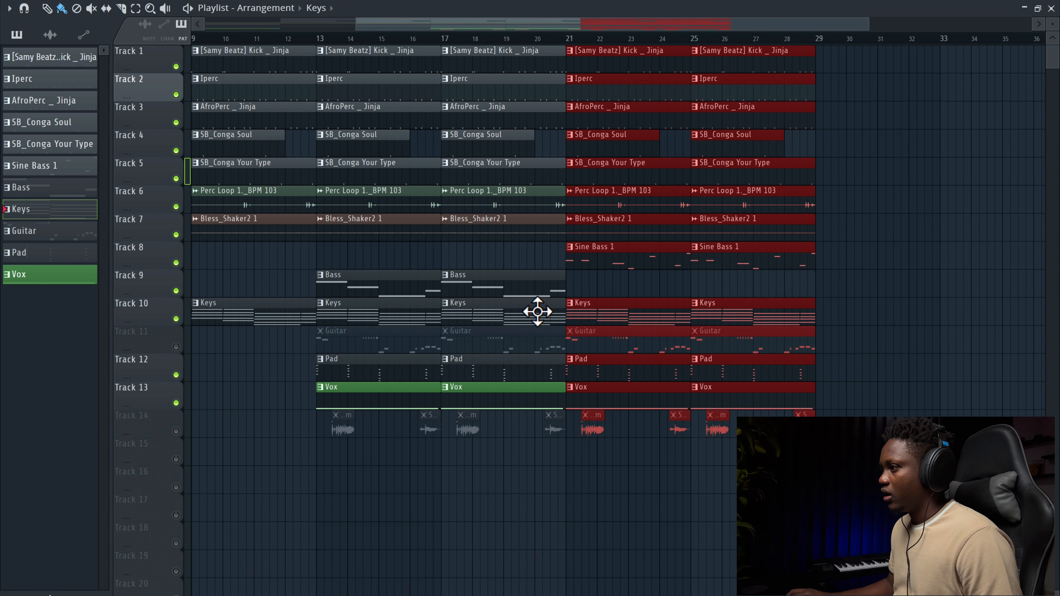
Step: Delete the Vox clips at bars 13 and 17
{"action": "right_click", "coordinate": [401, 404]}
{"action": "right_click", "coordinate": [459, 403]}
{"action": "scroll", "coordinate": [418, 305], "scroll_direction": "down", "scroll_amount": 3}
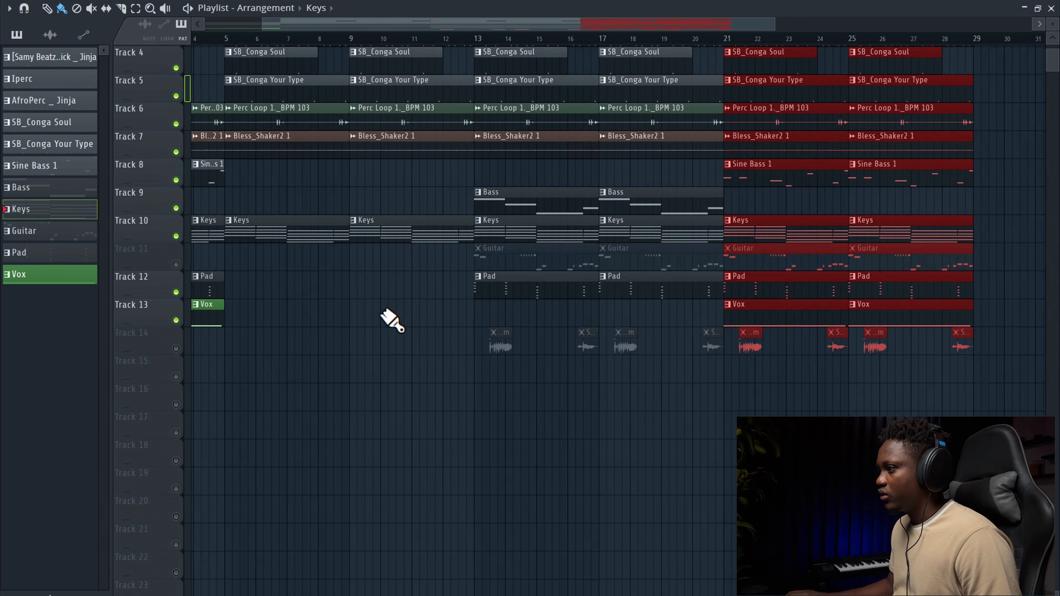
{"action": "scroll", "coordinate": [313, 340], "scroll_direction": "left", "scroll_amount": 5}
{"action": "scroll", "coordinate": [236, 359], "scroll_direction": "up", "scroll_amount": 2}
{"action": "scroll", "coordinate": [236, 359], "scroll_direction": "left", "scroll_amount": 3}
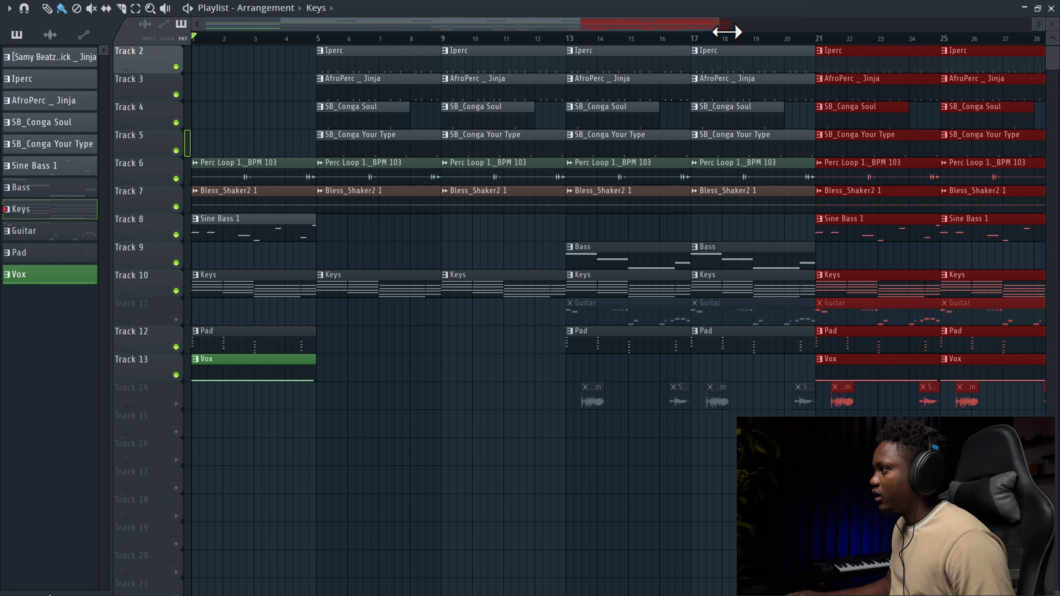
Step: Unmute the Guitar track
{"action": "left_click_drag", "start_coordinate": [727, 32], "coordinate": [831, 38]}
{"action": "scroll", "coordinate": [737, 405], "scroll_direction": "up", "scroll_amount": 1}
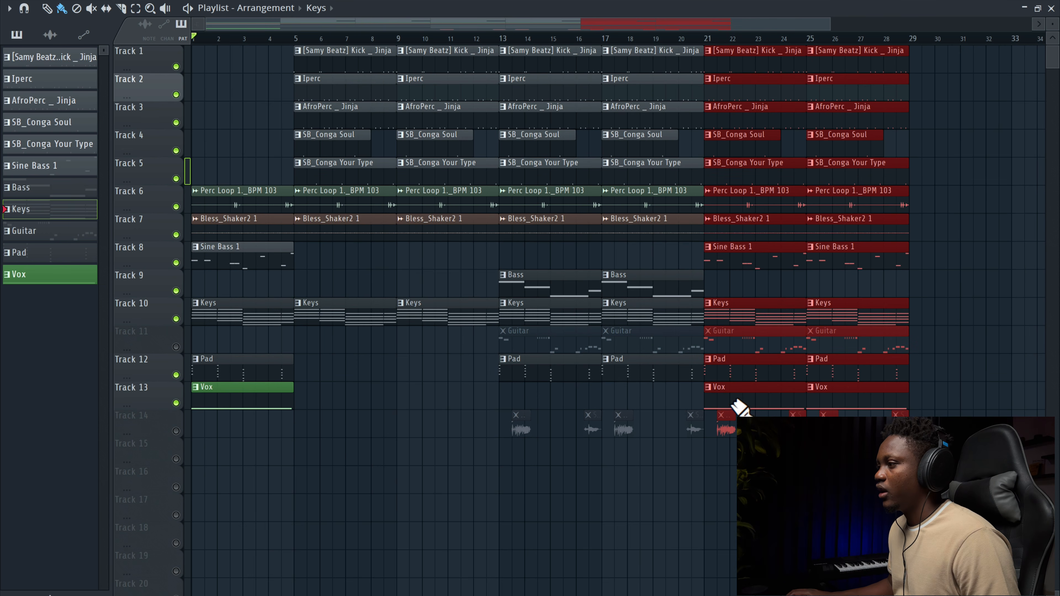
{"action": "left_click", "coordinate": [182, 350]}
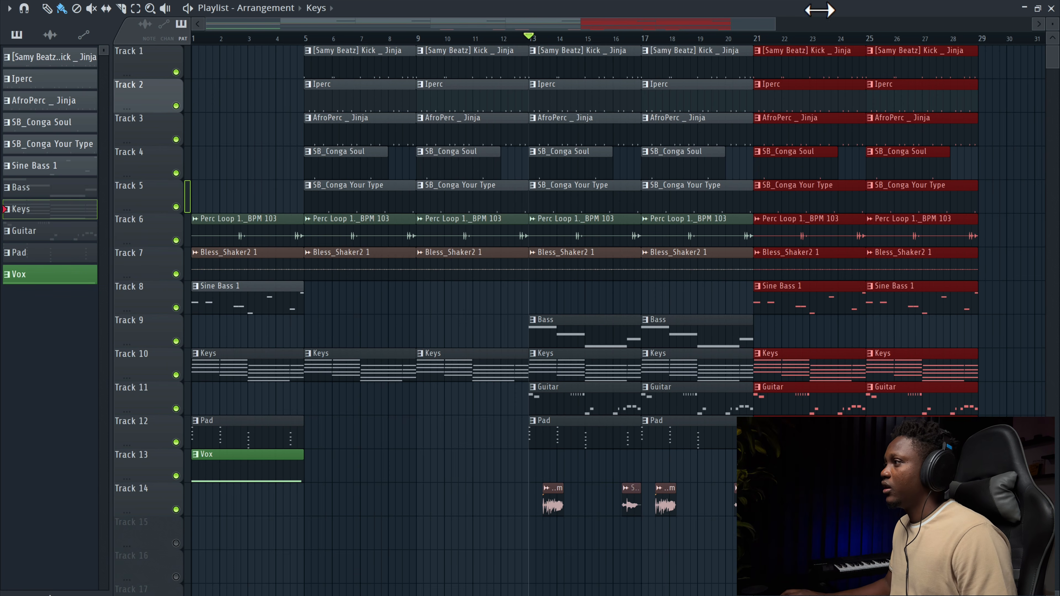
Step: Play back the arrangement around bar 13 to review the section transition
{"action": "left_click_drag", "start_coordinate": [776, 24], "coordinate": [581, 31]}
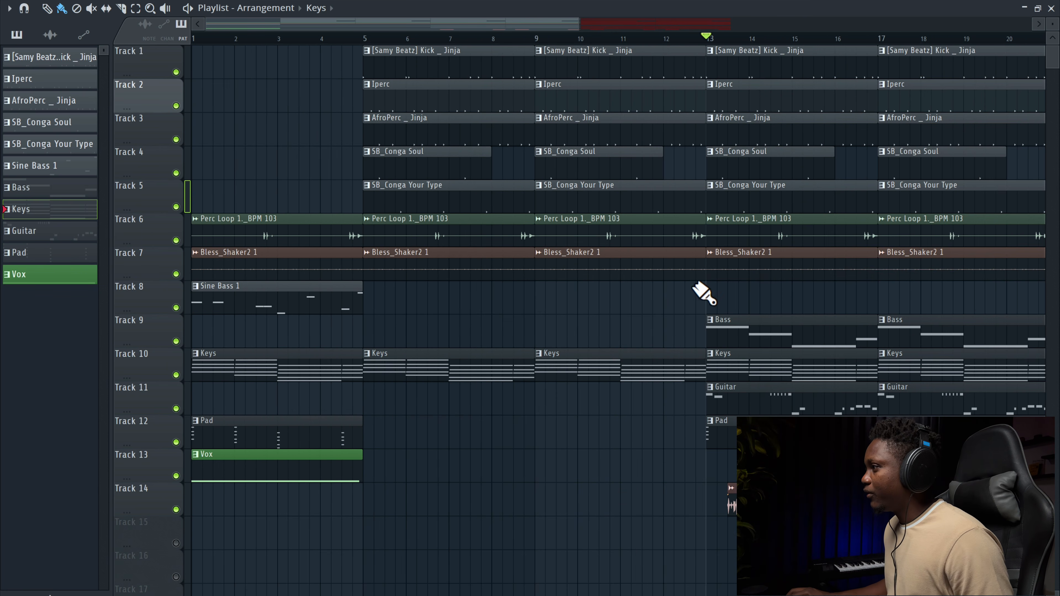
{"action": "left_click_drag", "start_coordinate": [694, 179], "coordinate": [698, 52]}
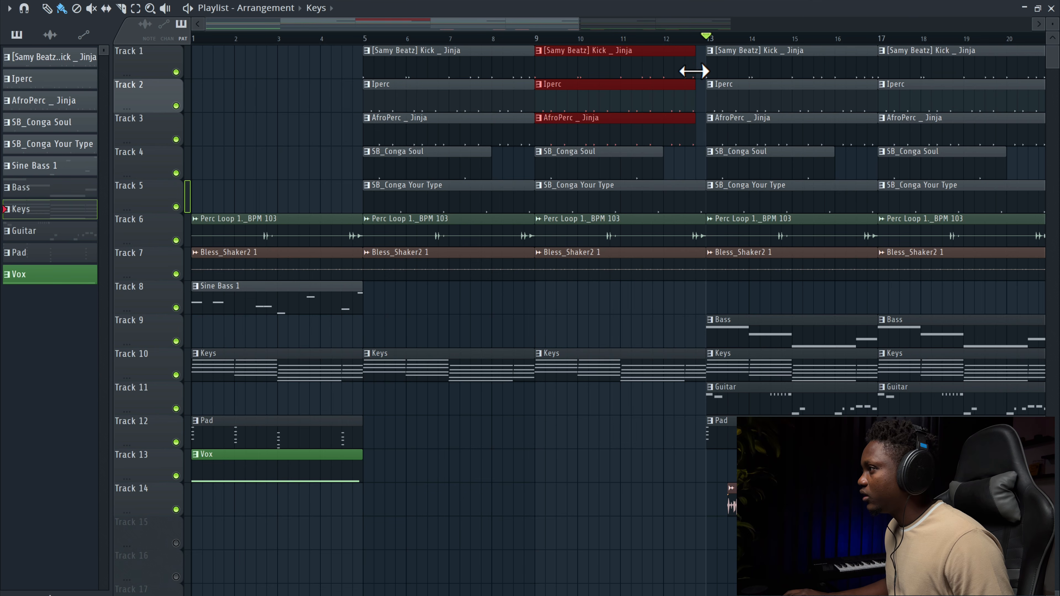
{"action": "key", "text": "space"}
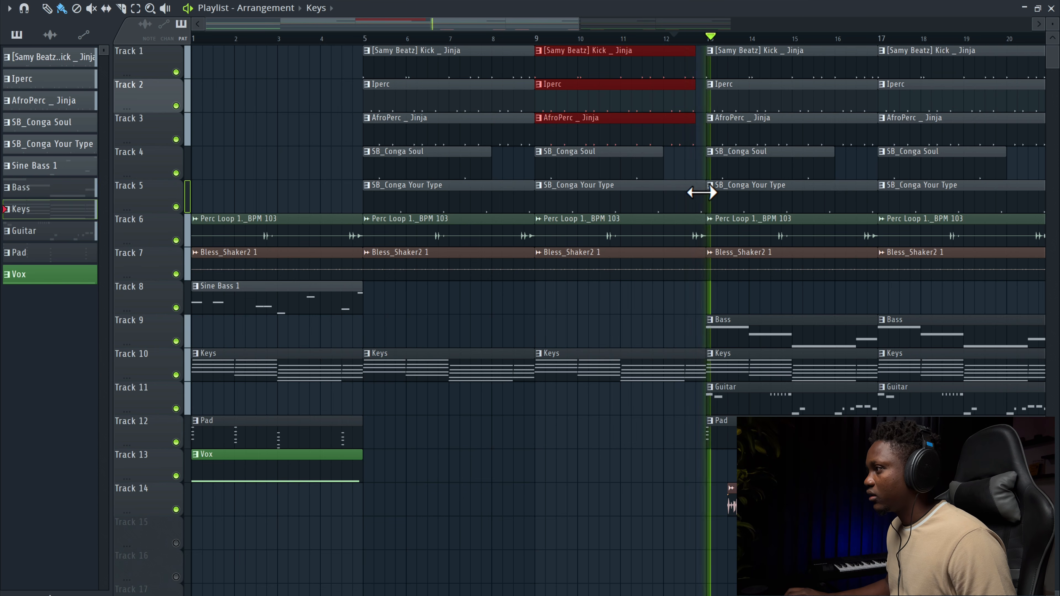
{"action": "left_click_drag", "start_coordinate": [701, 192], "coordinate": [693, 194]}
{"action": "key", "text": "space"}
{"action": "key", "text": "space"}
{"action": "scroll", "coordinate": [602, 104], "scroll_direction": "down", "scroll_amount": 1}
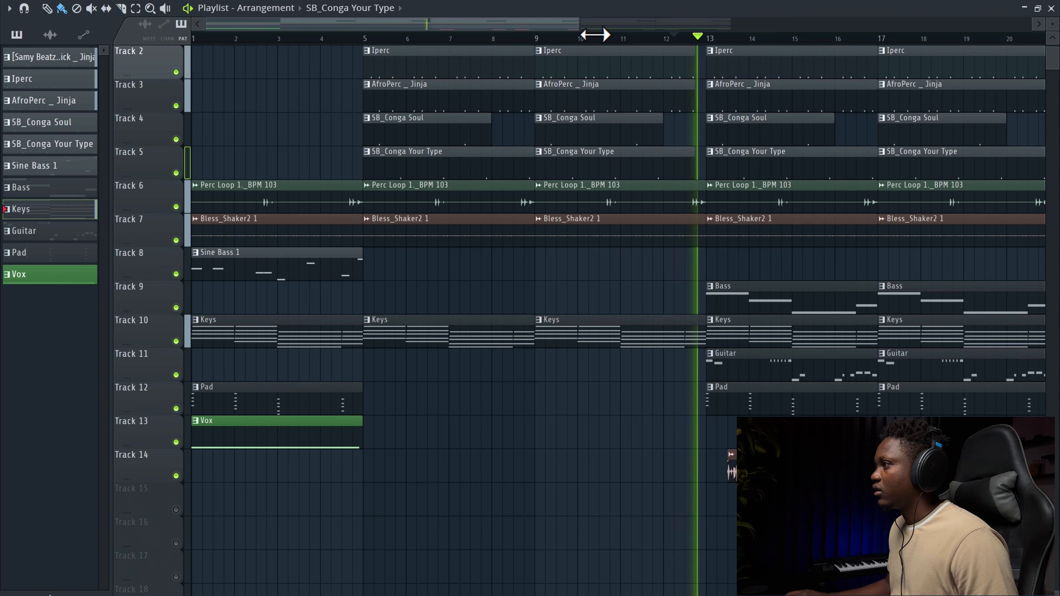
{"action": "left_click_drag", "start_coordinate": [581, 25], "coordinate": [710, 26]}
{"action": "key", "text": "space"}
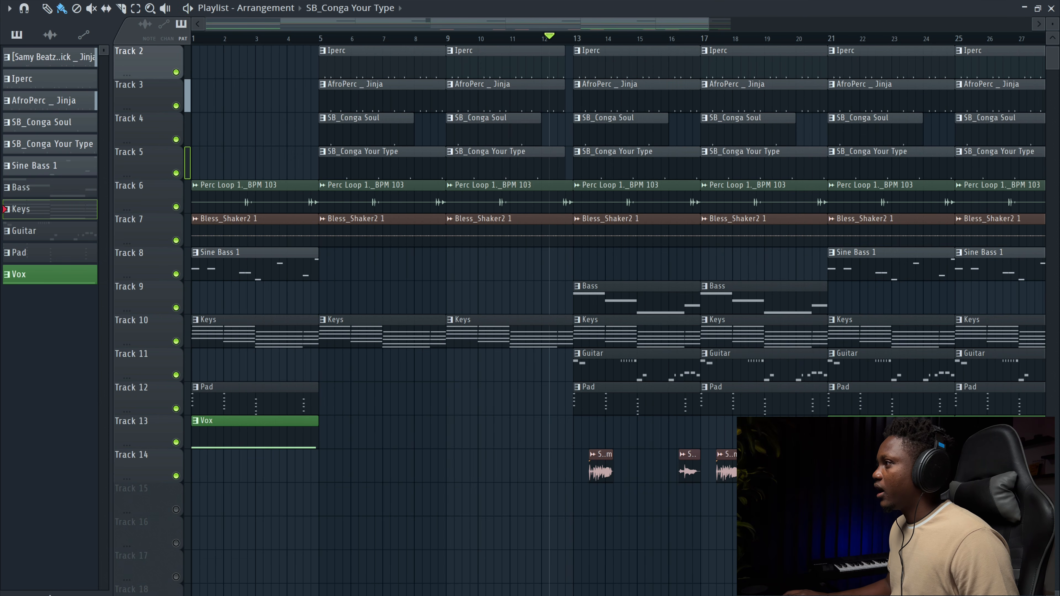
Step: Open the browser and place the [EmeraldP] Crash4 sample on Track 15 at bar 13
{"action": "key", "text": "alt+F8"}
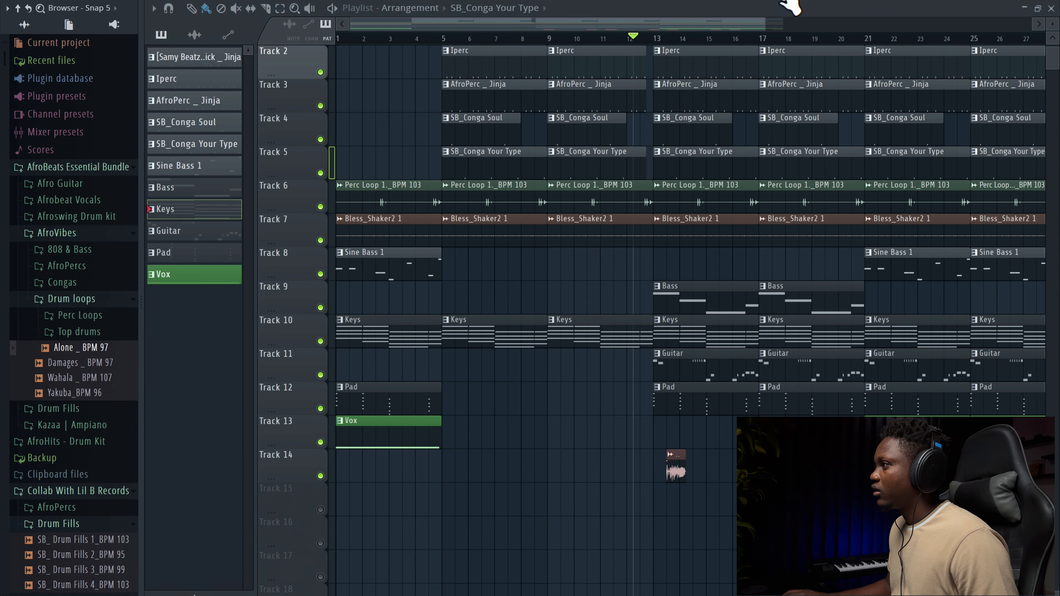
{"action": "left_click_drag", "start_coordinate": [76, 327], "coordinate": [664, 500]}
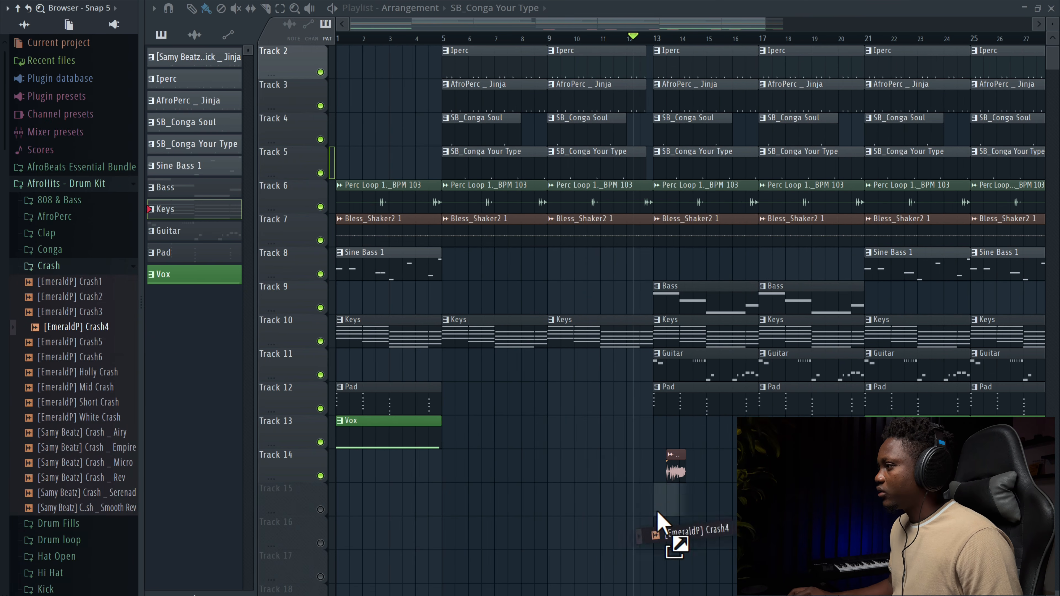
{"action": "key", "text": "space"}
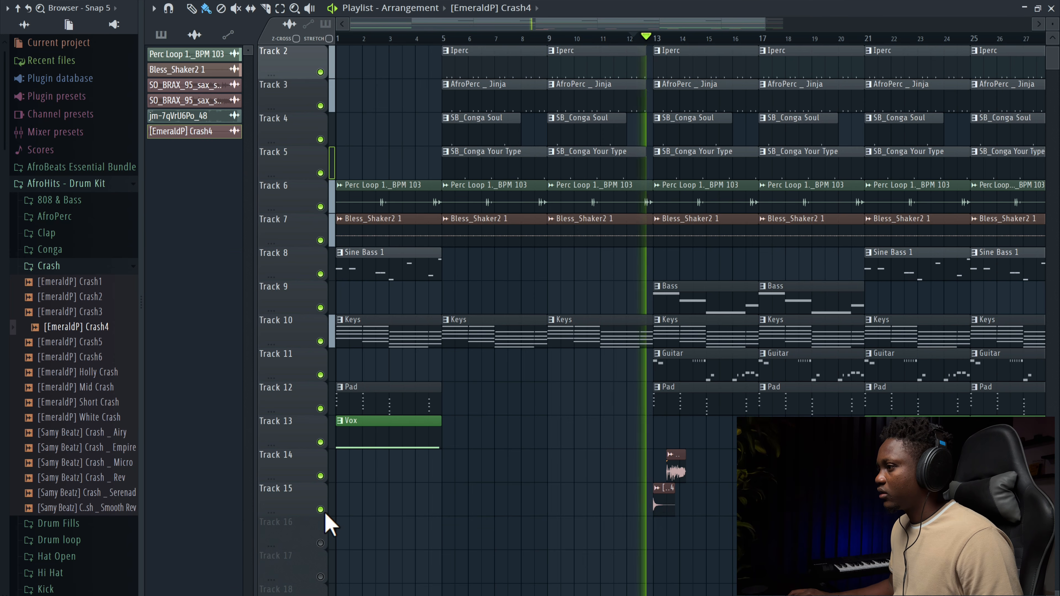
Step: Set the Crash4 insert's Fruity Delay 3 delay model to Ping pong and close the mixer
{"action": "double_click", "coordinate": [662, 499]}
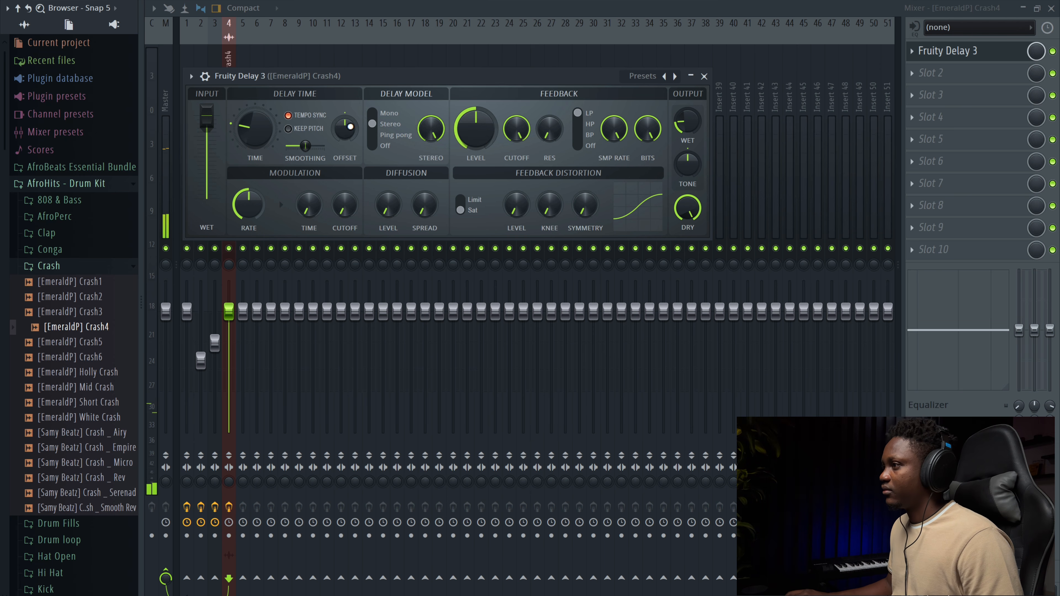
{"action": "left_click", "coordinate": [376, 147]}
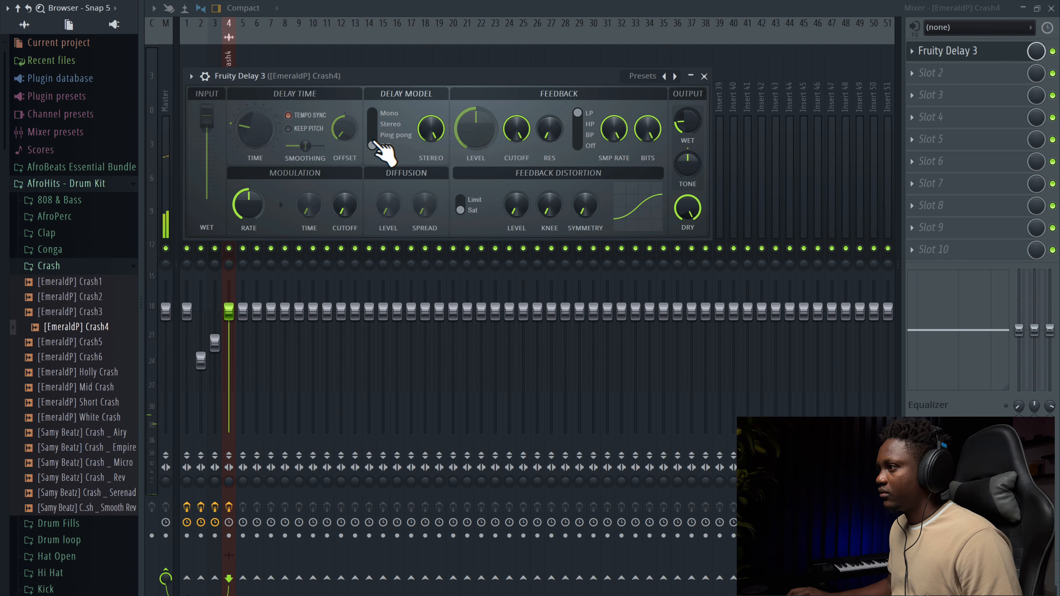
{"action": "left_click", "coordinate": [385, 136]}
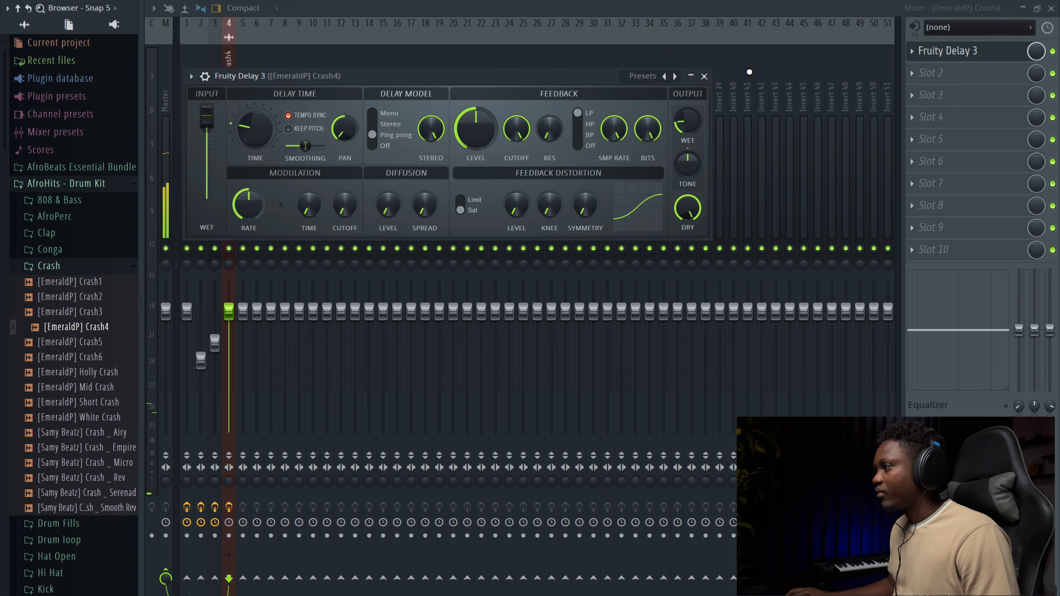
{"action": "left_click", "coordinate": [705, 76]}
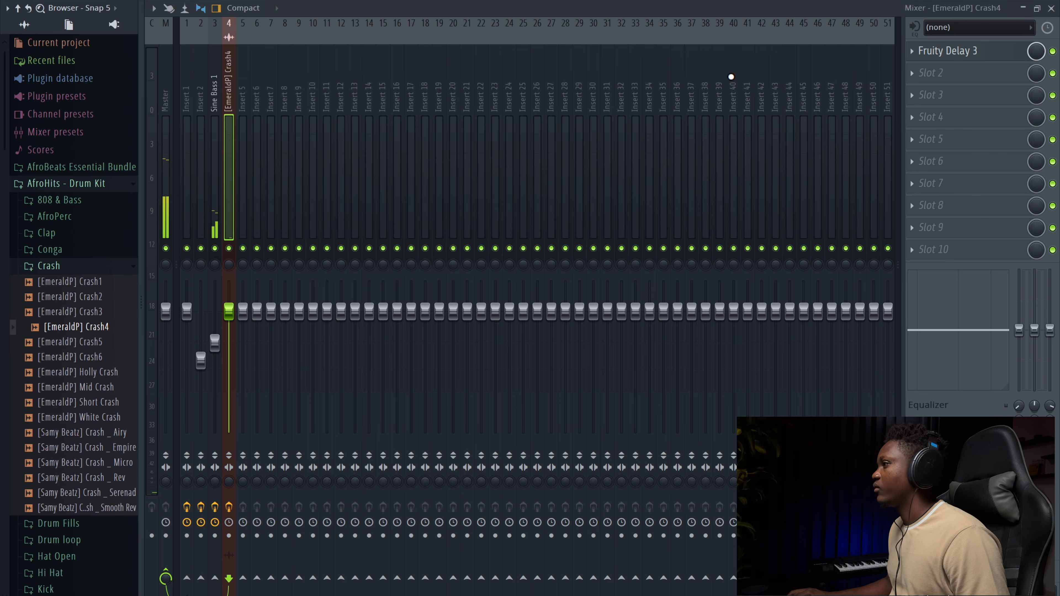
{"action": "left_click", "coordinate": [1051, 8]}
Step: Play the arrangement around bar 13 to hear the crash
{"action": "left_click", "coordinate": [590, 95]}
{"action": "key", "text": "space"}
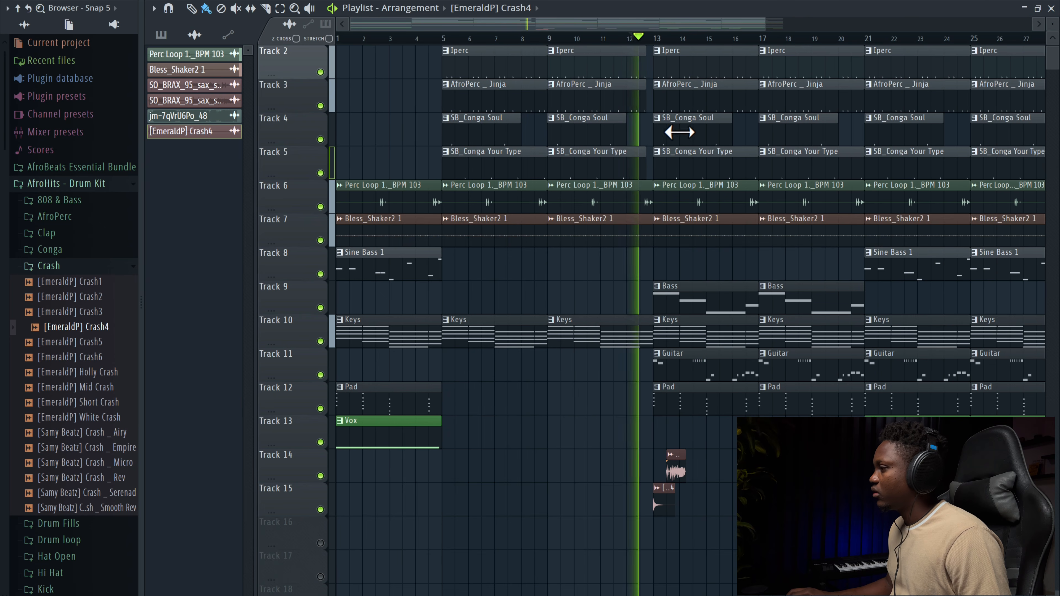
{"action": "key", "text": "space"}
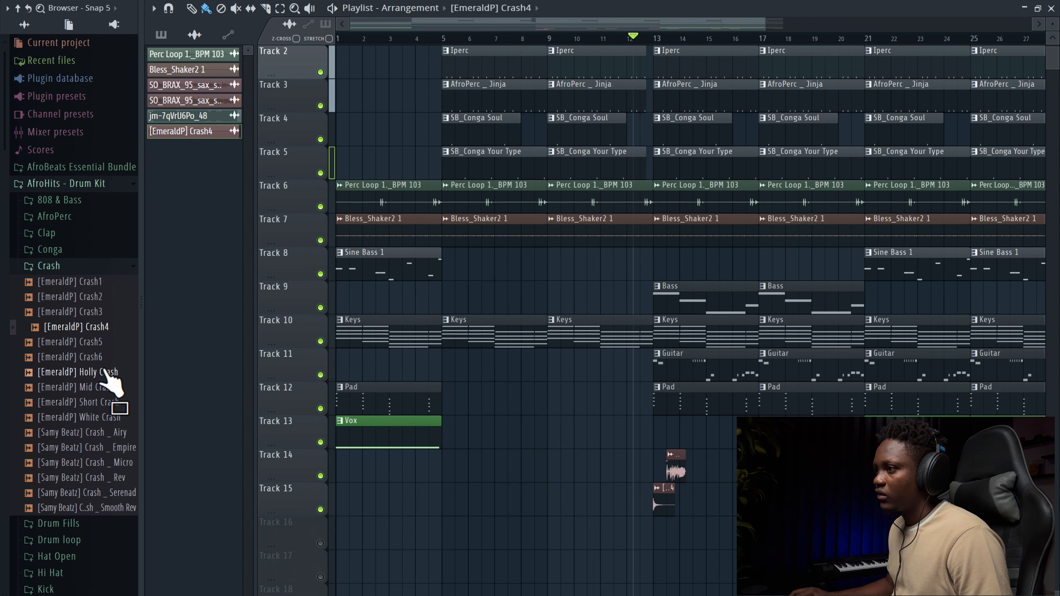
Step: Place the [Samy Beatz] Crash _ Smooth Rev sample on Track 16 just before bar 13
{"action": "left_click", "coordinate": [55, 265]}
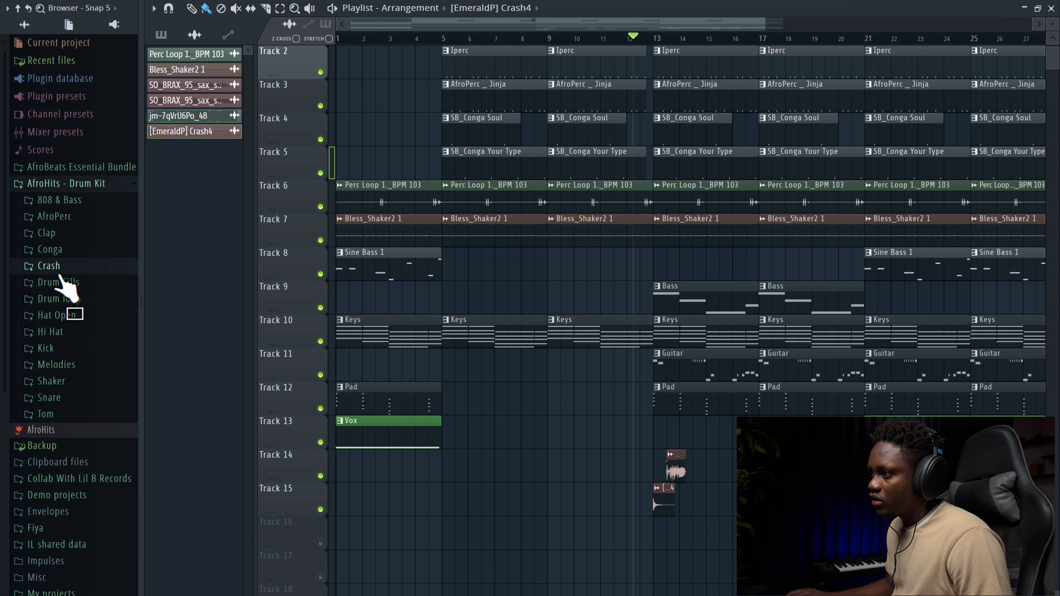
{"action": "left_click", "coordinate": [55, 268]}
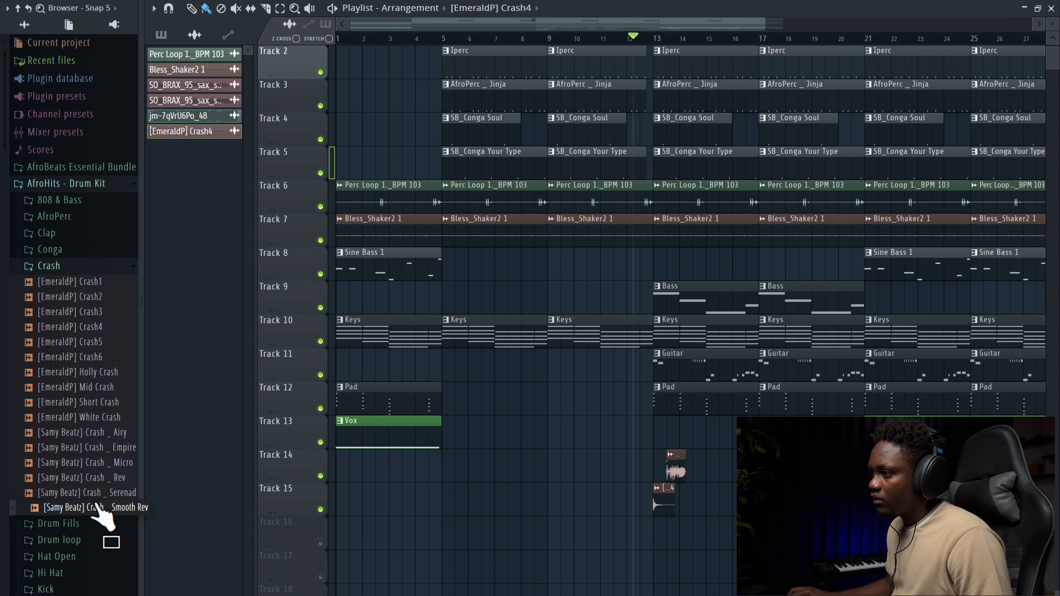
{"action": "left_click_drag", "start_coordinate": [105, 479], "coordinate": [578, 539]}
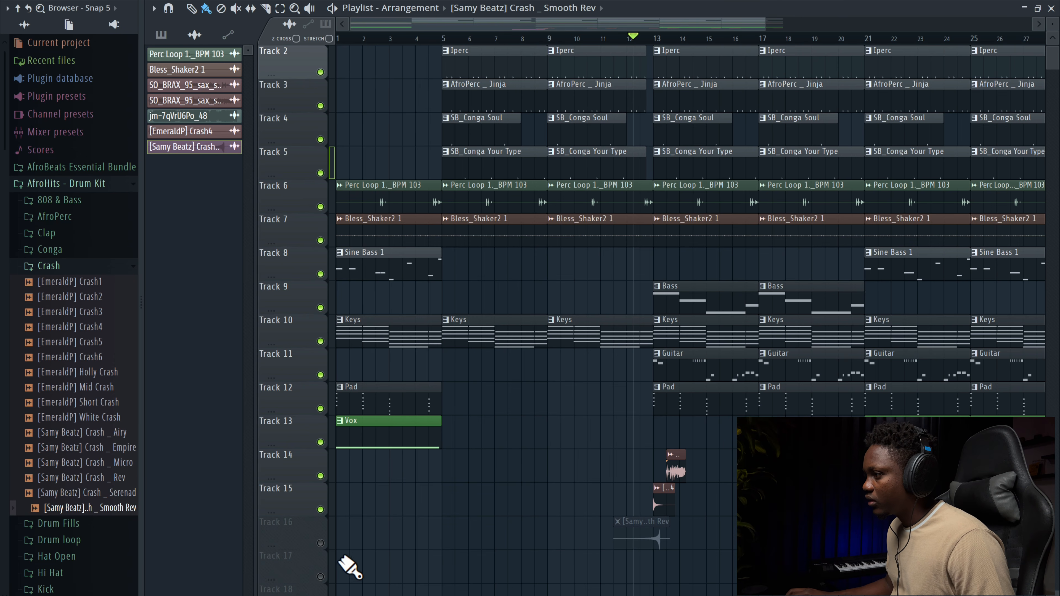
{"action": "left_click", "coordinate": [321, 543]}
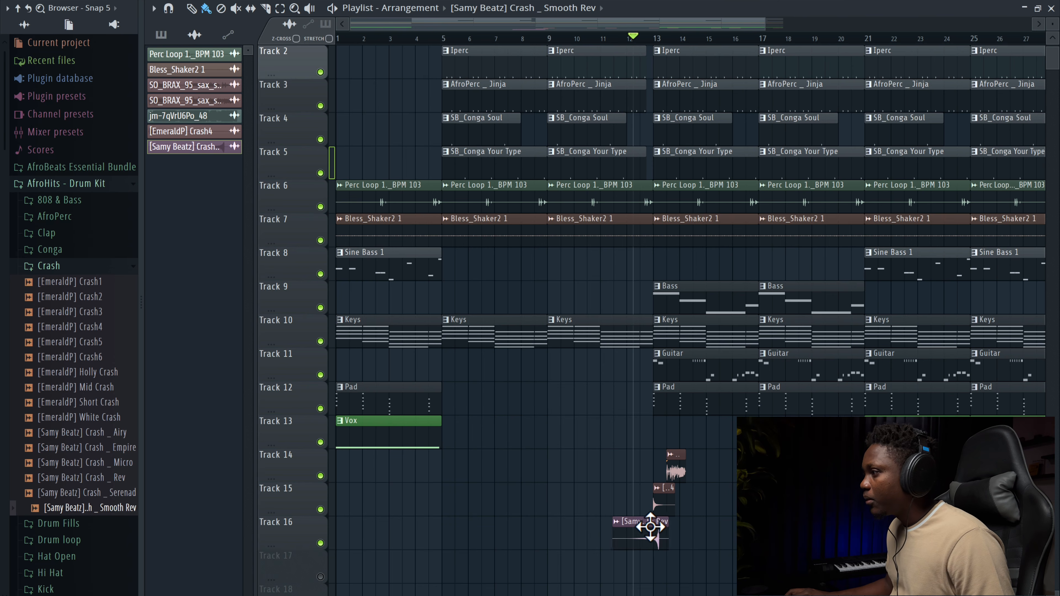
{"action": "left_click_drag", "start_coordinate": [650, 527], "coordinate": [640, 525]}
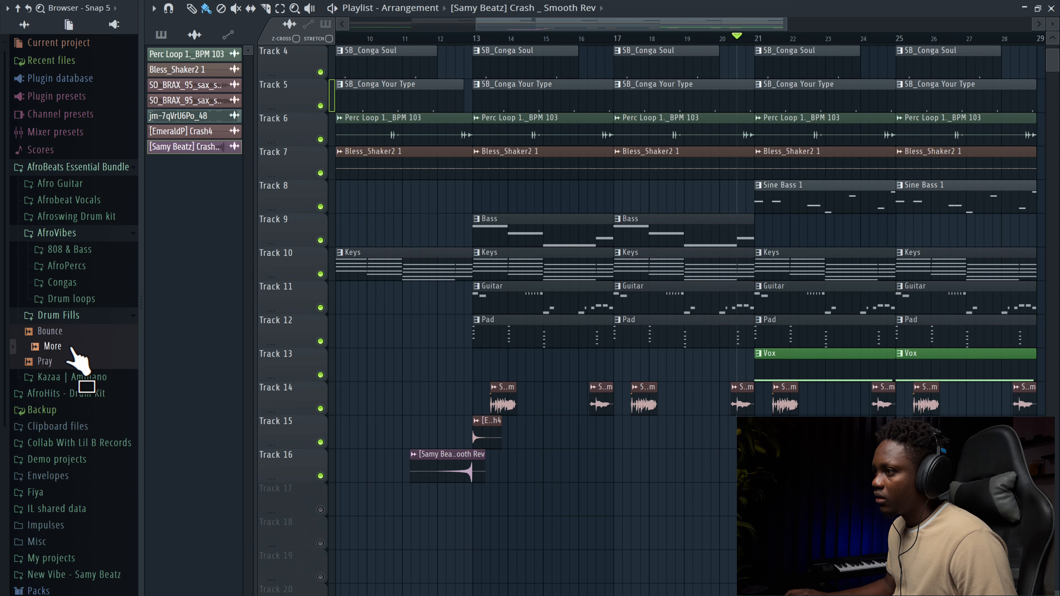
Step: Place the More drum fill sample on Track 16 just before bar 21 and play it back
{"action": "left_click_drag", "start_coordinate": [54, 354], "coordinate": [714, 464]}
{"action": "left_click", "coordinate": [736, 464]}
{"action": "key", "text": "space"}
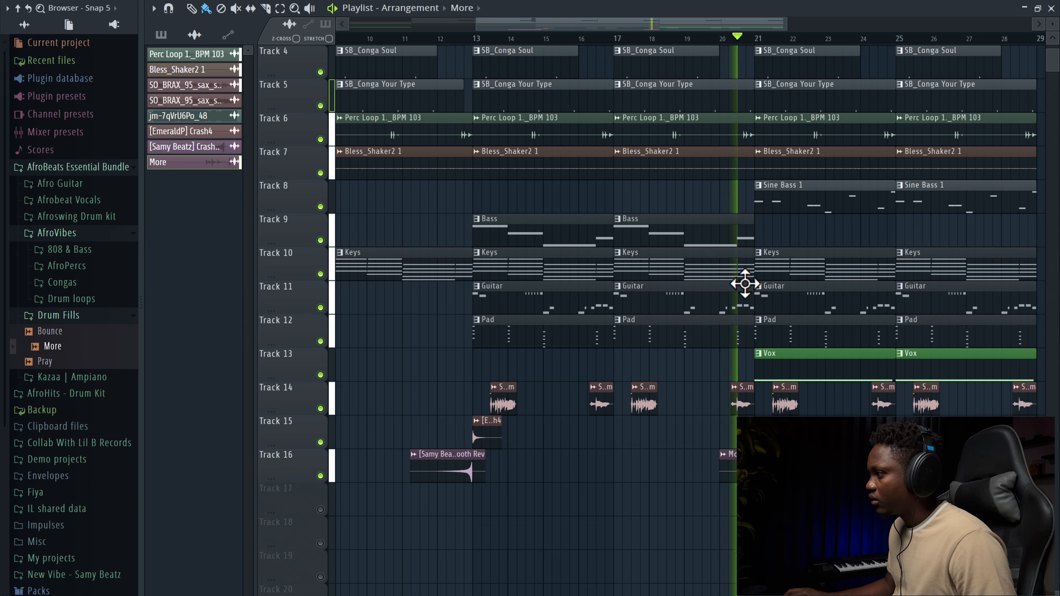
Step: Open the More clip's sample settings and play the transition into bar 21
{"action": "double_click", "coordinate": [730, 455]}
{"action": "key", "text": "space"}
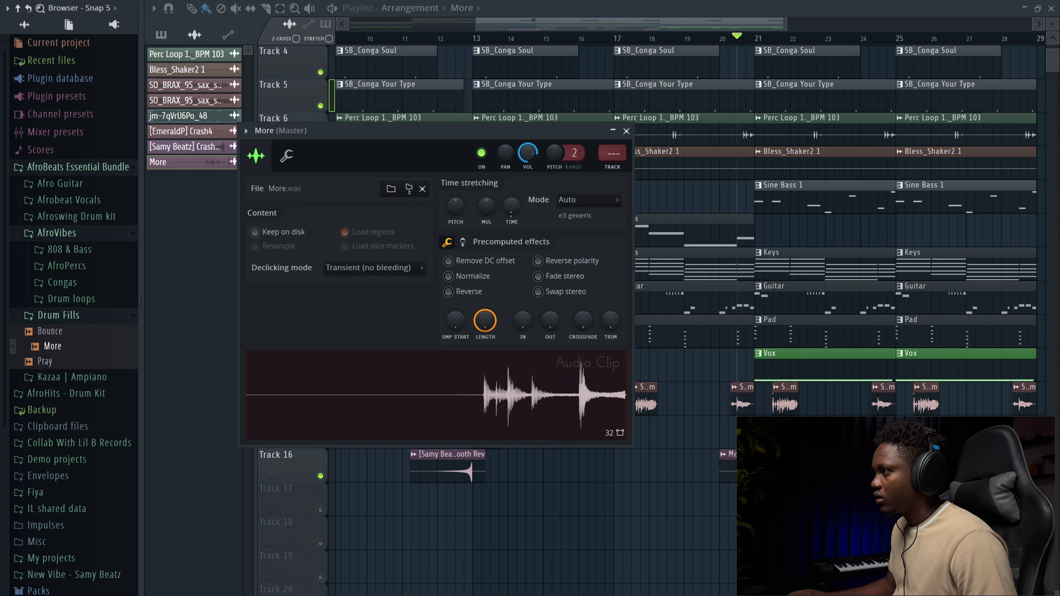
{"action": "key", "text": "space"}
{"action": "scroll", "coordinate": [734, 79], "scroll_direction": "up", "scroll_amount": 3}
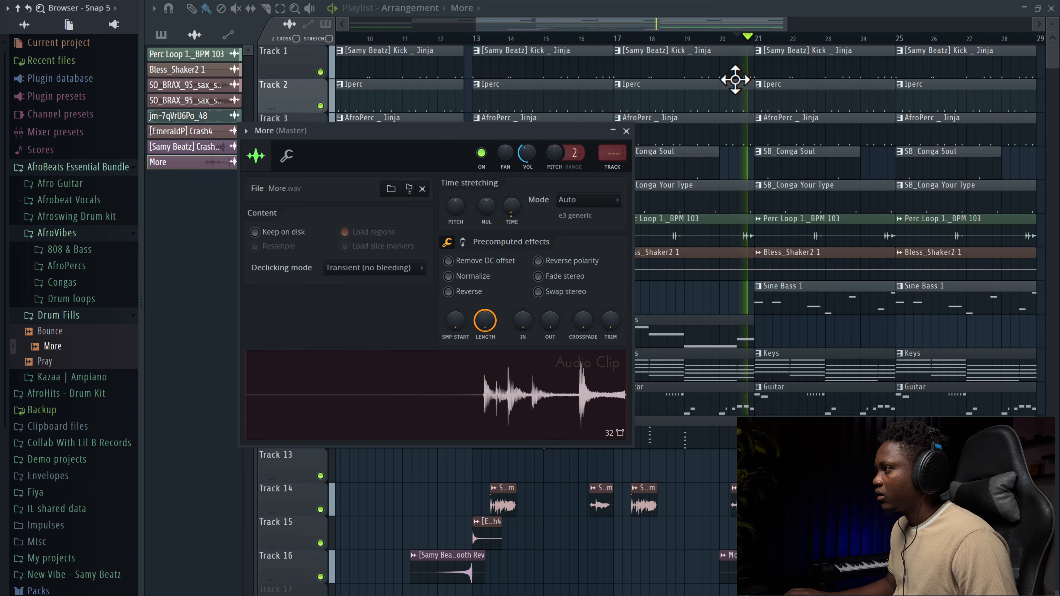
{"action": "key", "text": "space"}
Step: Shorten the ends of the kick, Iperc and AfroPerc clips in bars 17–20 slightly before bar 21
{"action": "left_click", "coordinate": [749, 167], "text": "ctrl"}
{"action": "left_click_drag", "start_coordinate": [748, 167], "coordinate": [744, 77]}
{"action": "key", "text": "space"}
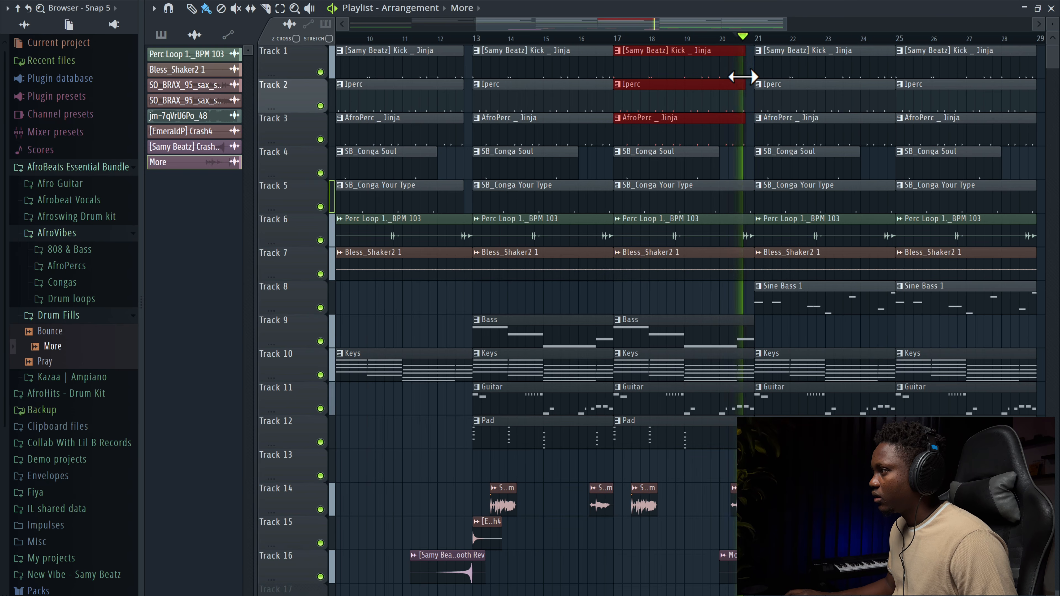
{"action": "key", "text": "space"}
{"action": "left_click_drag", "start_coordinate": [739, 80], "coordinate": [738, 81]}
{"action": "key", "text": "space"}
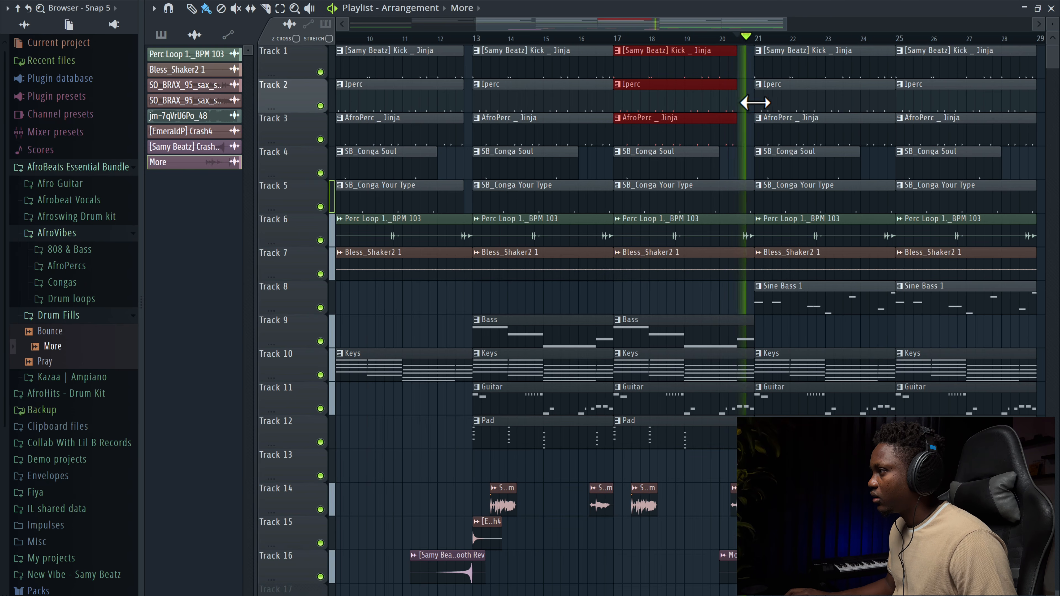
{"action": "key", "text": "space"}
Step: Reopen the More clip's sample settings, play the fill, and close the settings
{"action": "double_click", "coordinate": [732, 569]}
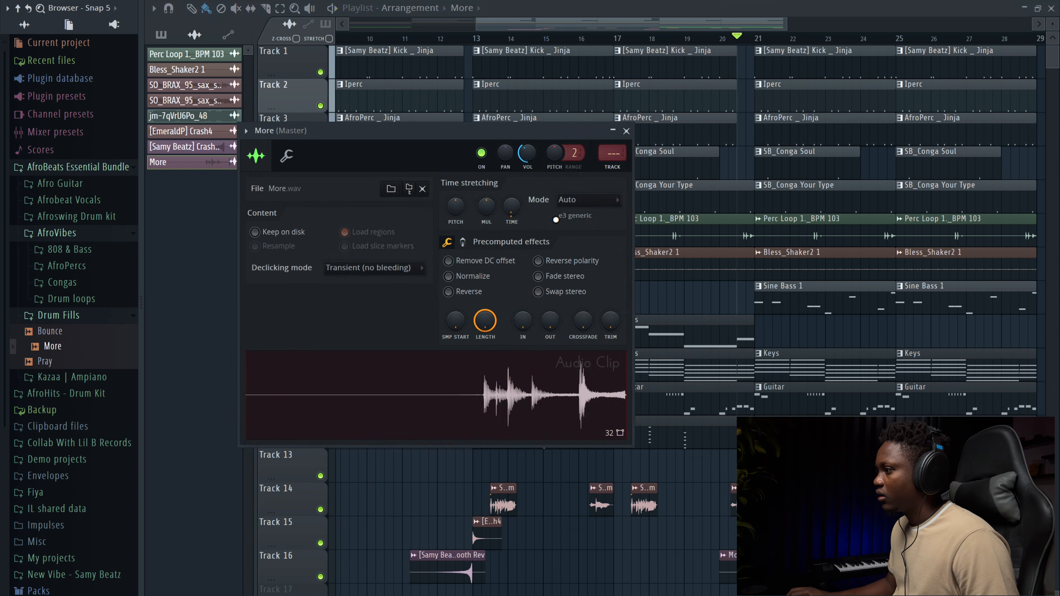
{"action": "key", "text": "space"}
{"action": "key", "text": "space"}
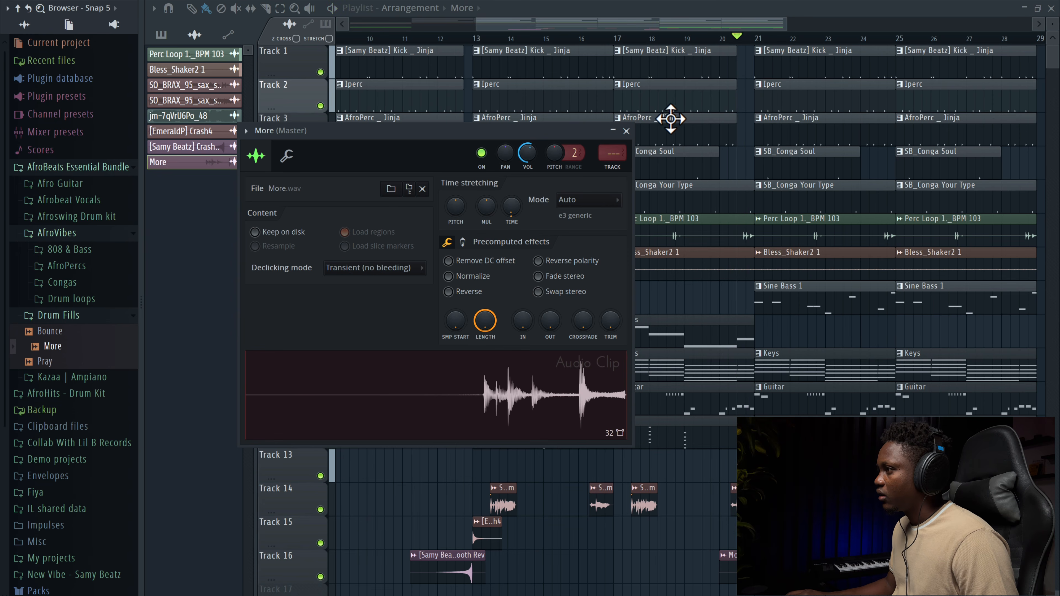
{"action": "left_click", "coordinate": [627, 130]}
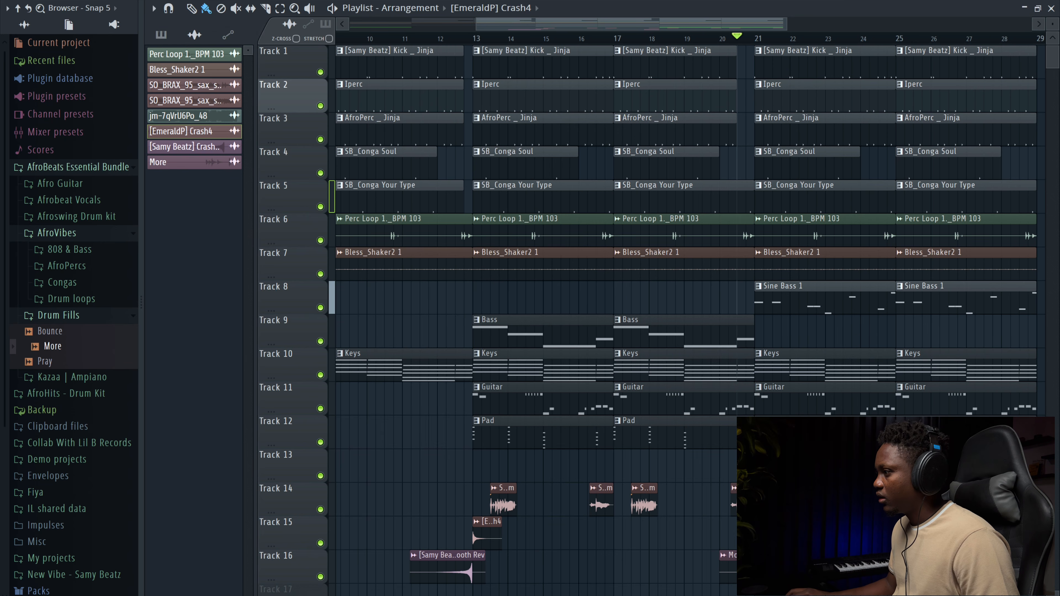
{"action": "key", "text": "space"}
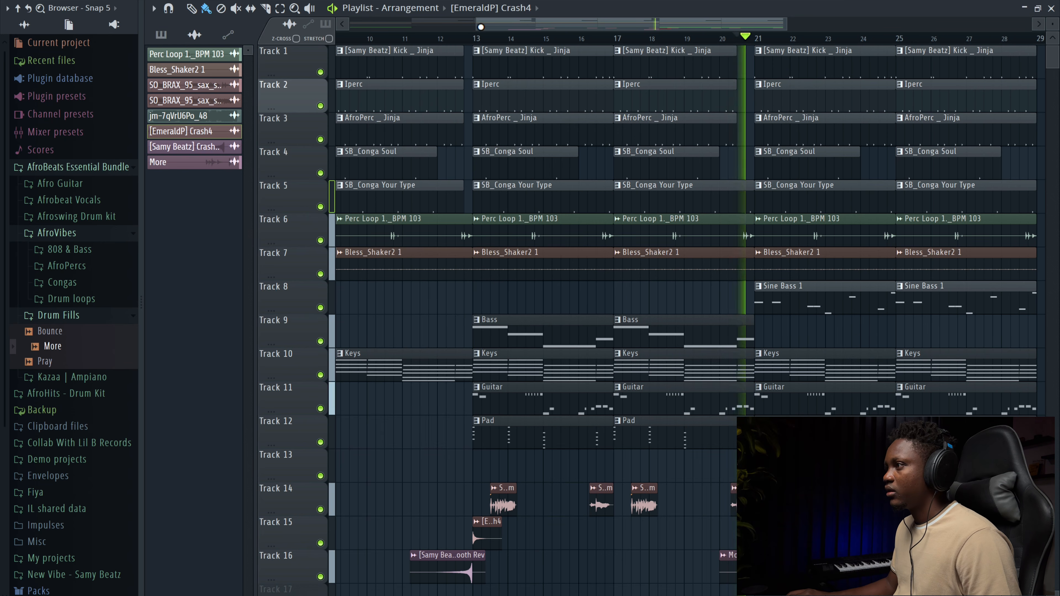
Step: Play the arrangement and review the sections after bar 13
{"action": "left_click_drag", "start_coordinate": [500, 26], "coordinate": [417, 30]}
{"action": "left_click_drag", "start_coordinate": [700, 24], "coordinate": [848, 44]}
{"action": "left_click_drag", "start_coordinate": [1049, 22], "coordinate": [1044, 24]}
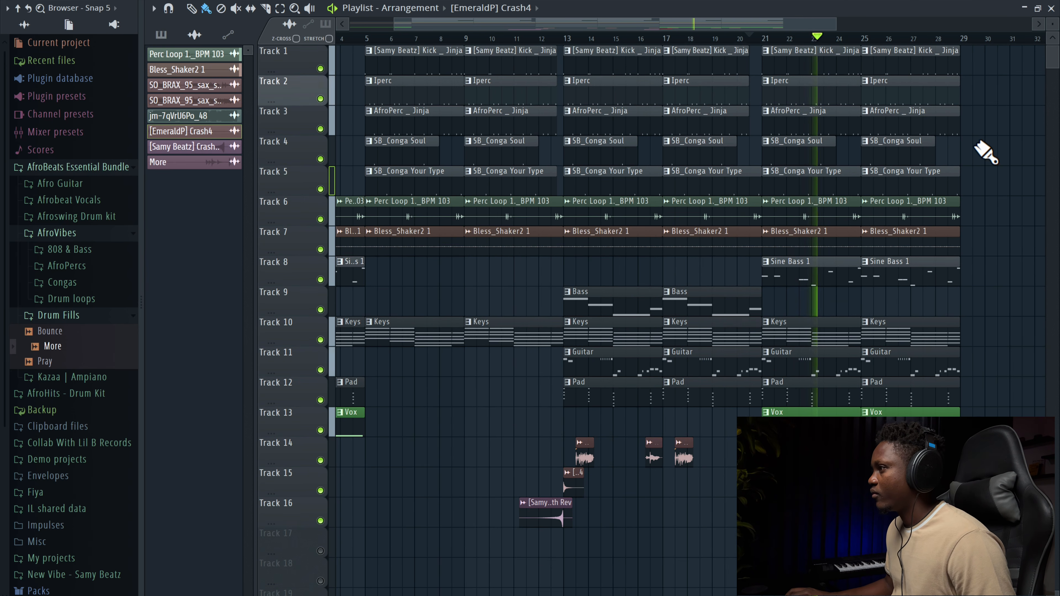
{"action": "left_click_drag", "start_coordinate": [830, 26], "coordinate": [705, 44]}
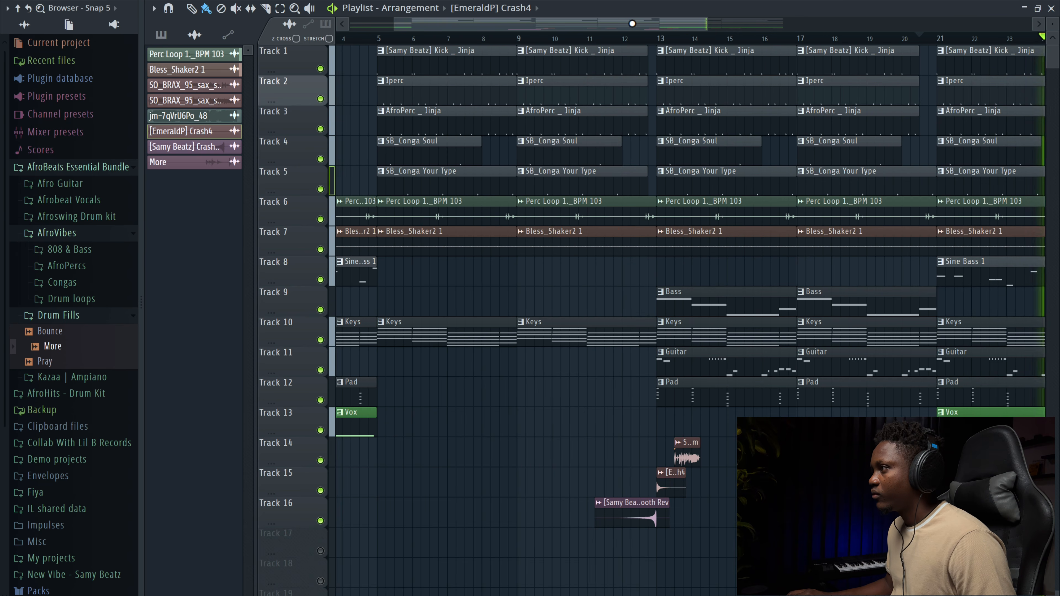
{"action": "left_click_drag", "start_coordinate": [632, 23], "coordinate": [800, 57]}
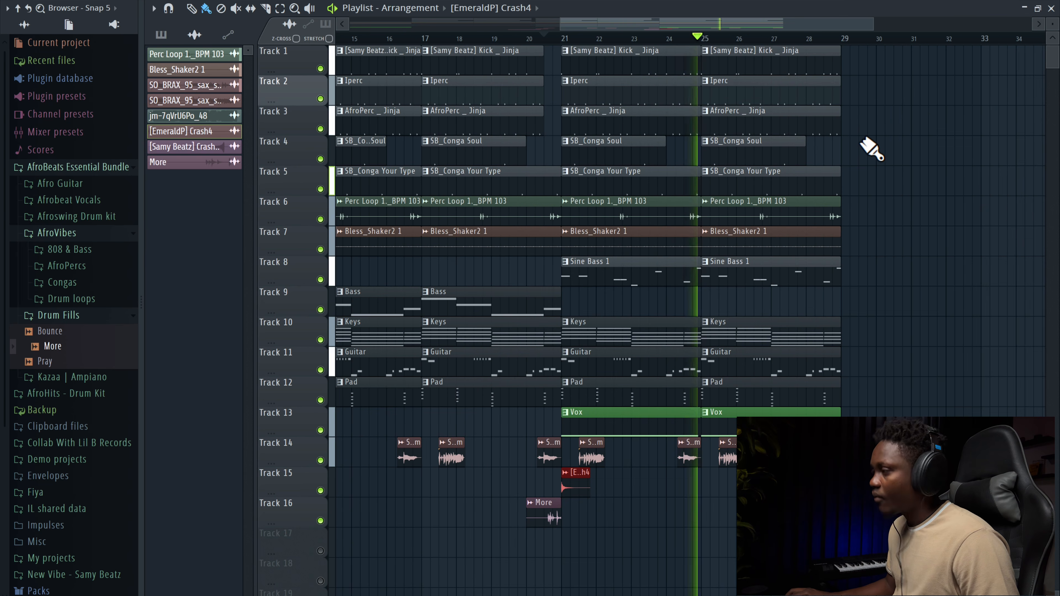
{"action": "key", "text": "space"}
{"action": "left_click_drag", "start_coordinate": [860, 184], "coordinate": [831, 71]}
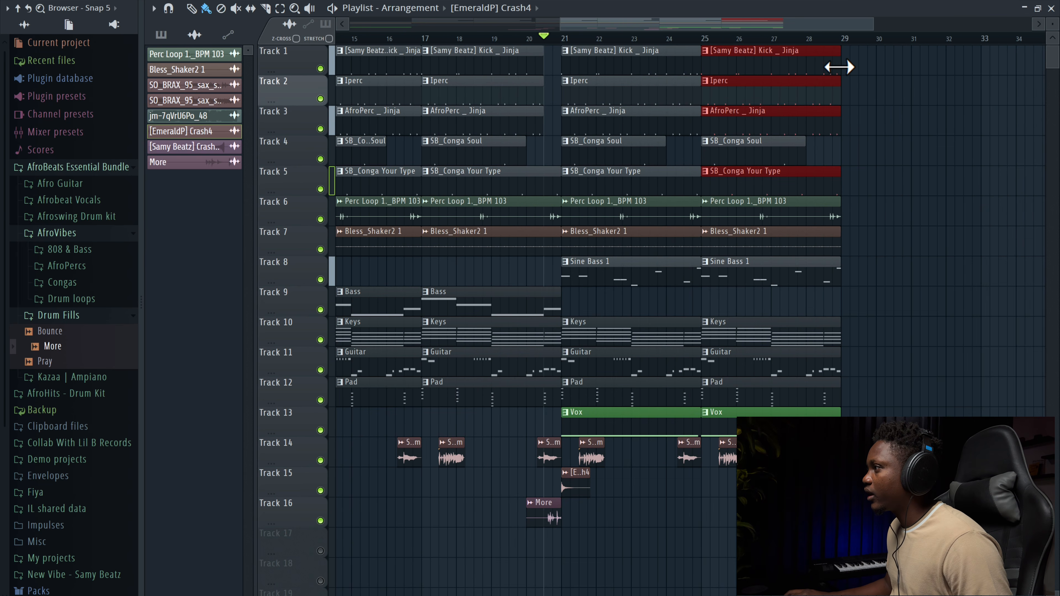
{"action": "left_click_drag", "start_coordinate": [578, 25], "coordinate": [471, 26]}
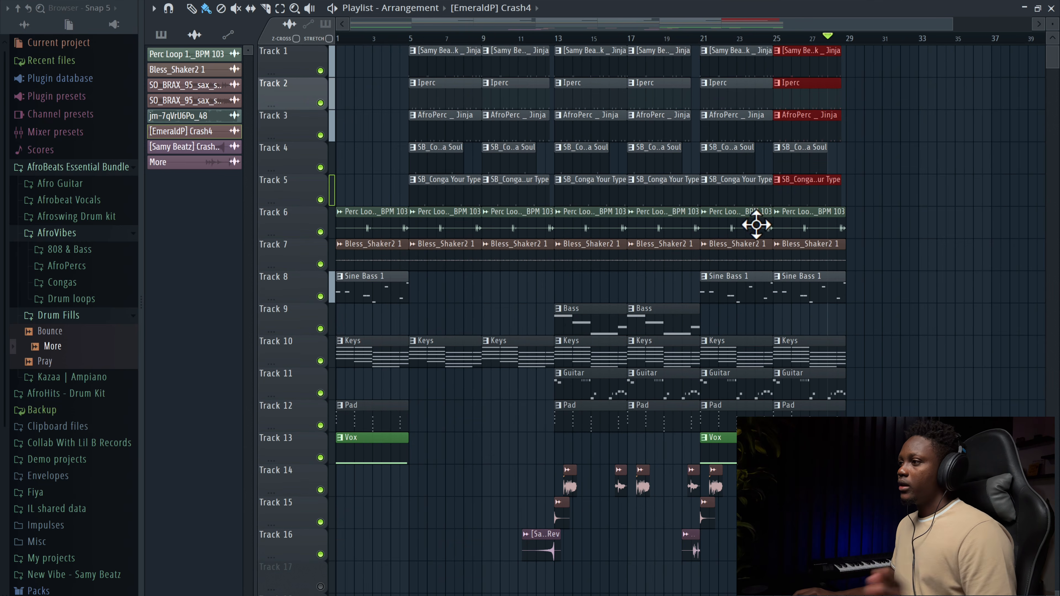
Step: Place a Bass pattern clip on Track 9 at bar 29
{"action": "left_click", "coordinate": [590, 300]}
{"action": "left_click", "coordinate": [854, 320]}
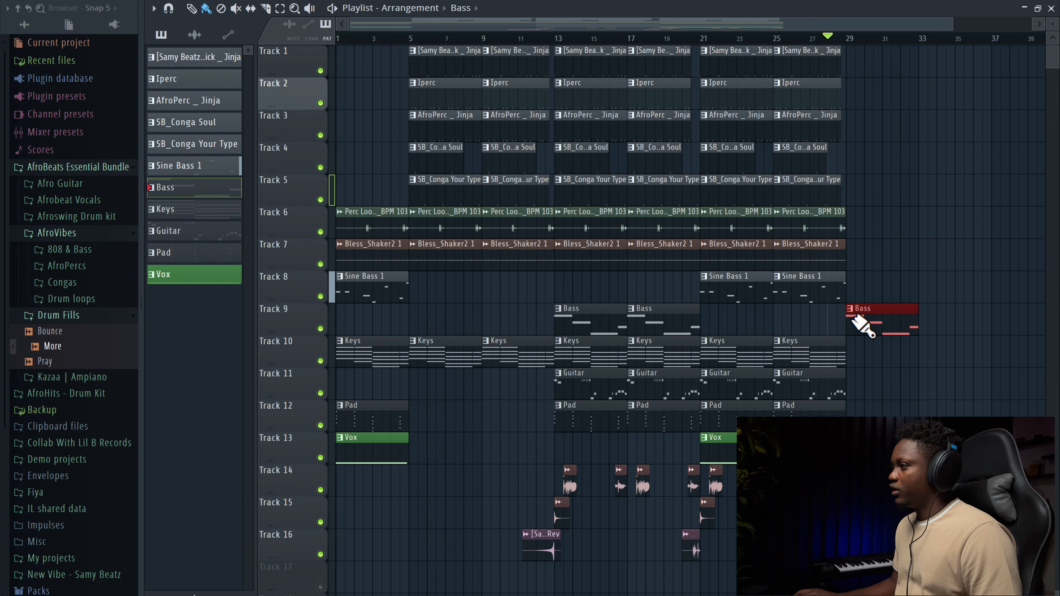
{"action": "left_click", "coordinate": [925, 324]}
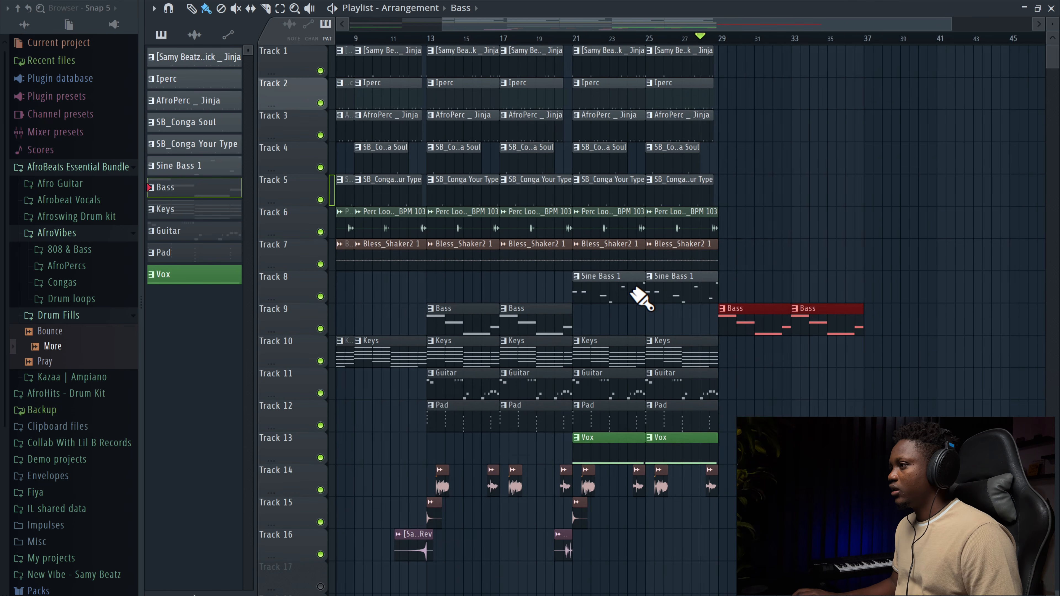
{"action": "right_click", "coordinate": [961, 328]}
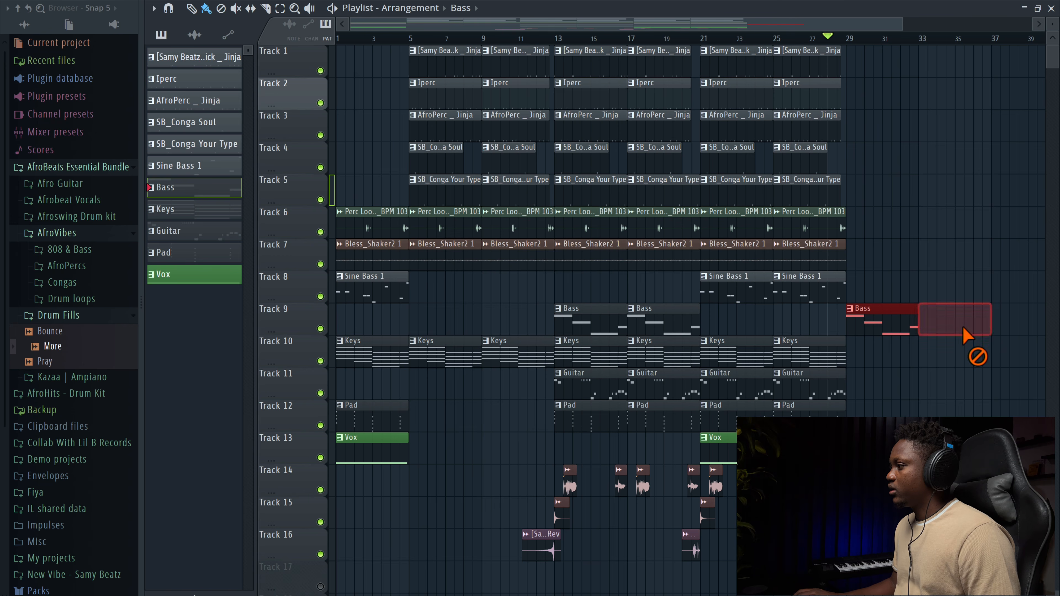
Step: Place a Pad clip on Track 12 at bar 29 and extend the percussion and shaker clips through bar 36
{"action": "left_click", "coordinate": [609, 414]}
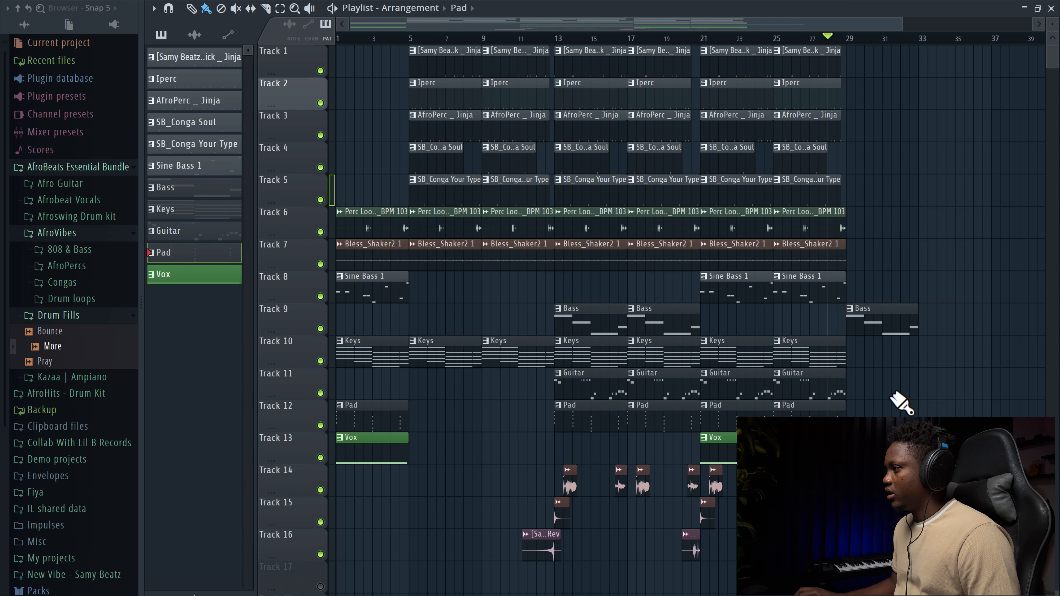
{"action": "left_click_drag", "start_coordinate": [864, 408], "coordinate": [855, 408]}
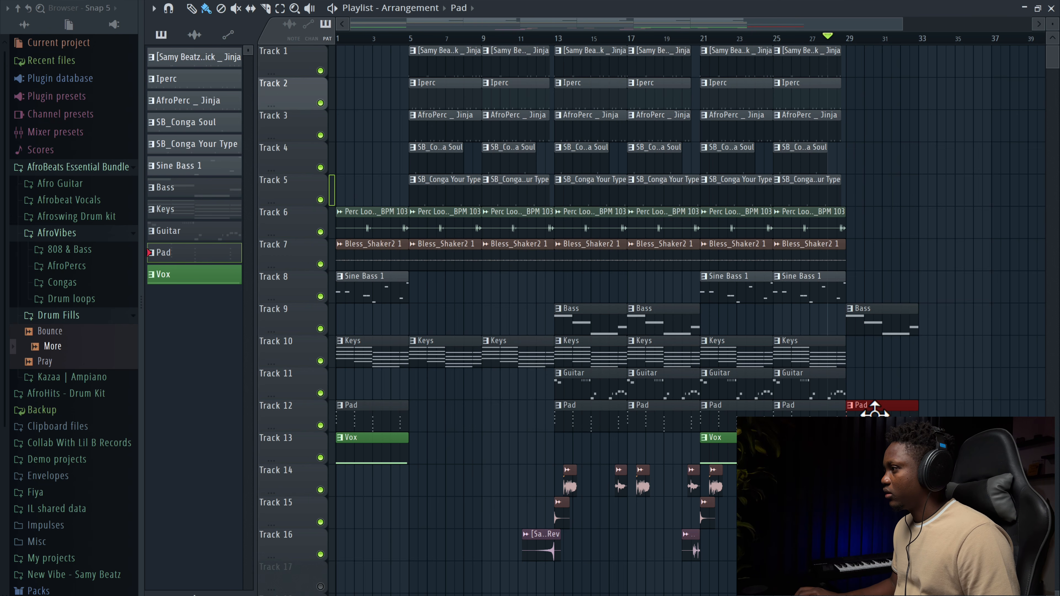
{"action": "key", "text": "space"}
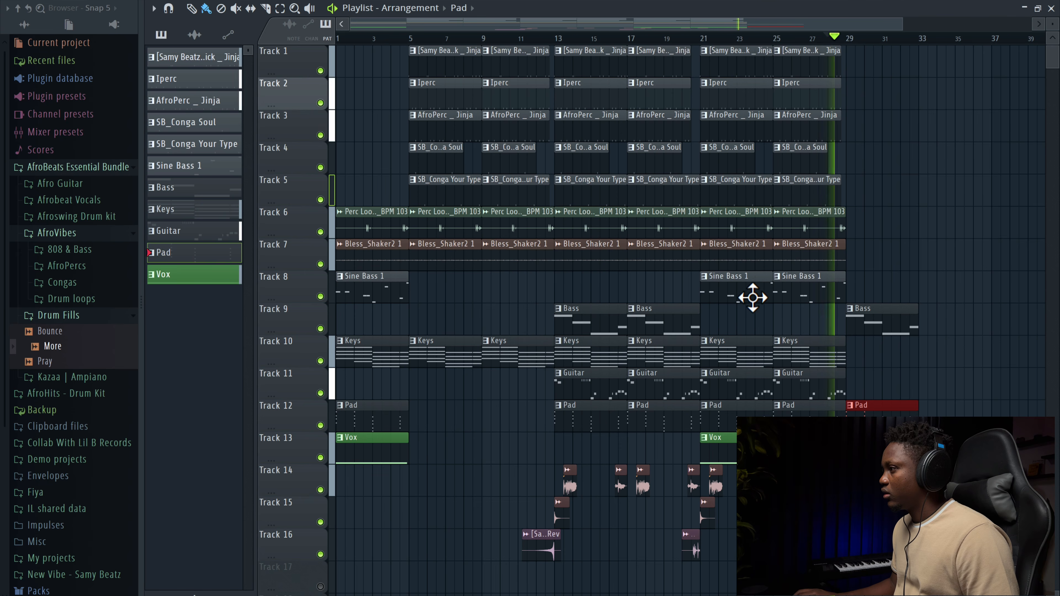
{"action": "scroll", "coordinate": [758, 294], "scroll_direction": "right", "scroll_amount": 3}
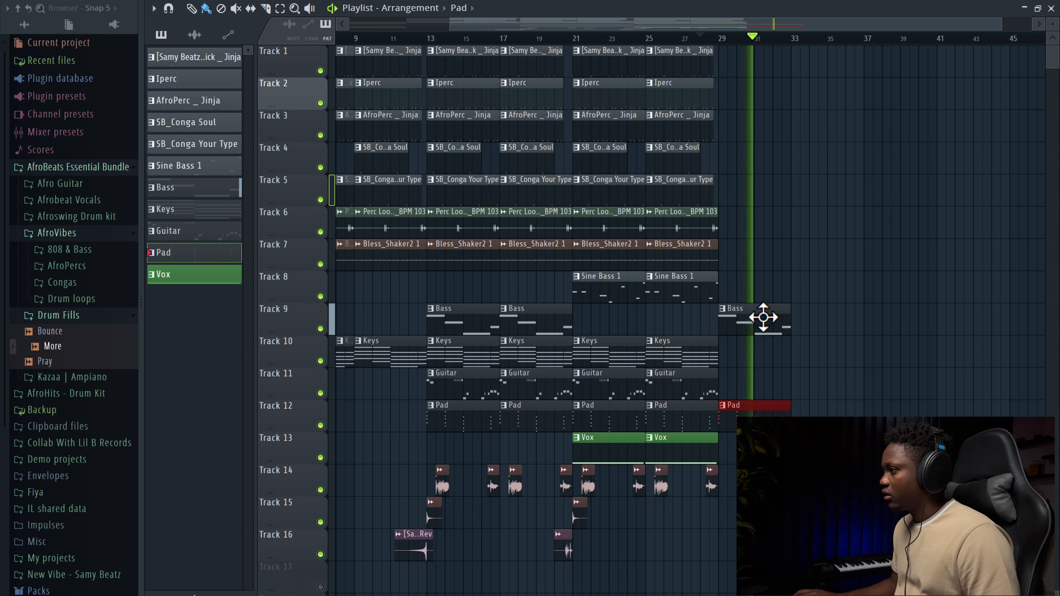
{"action": "key", "text": "space"}
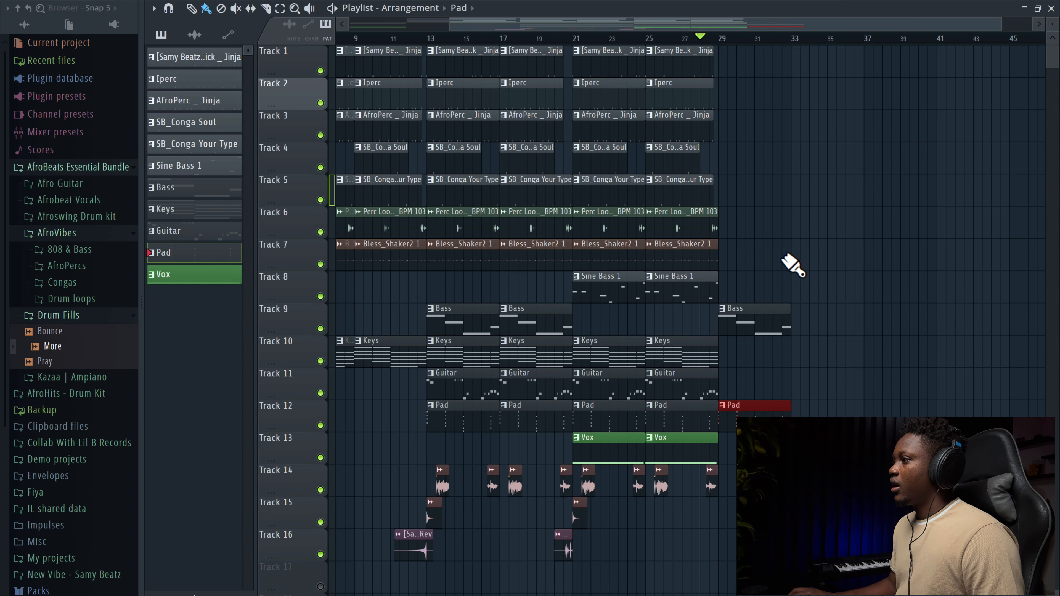
{"action": "left_click_drag", "start_coordinate": [780, 270], "coordinate": [732, 102]}
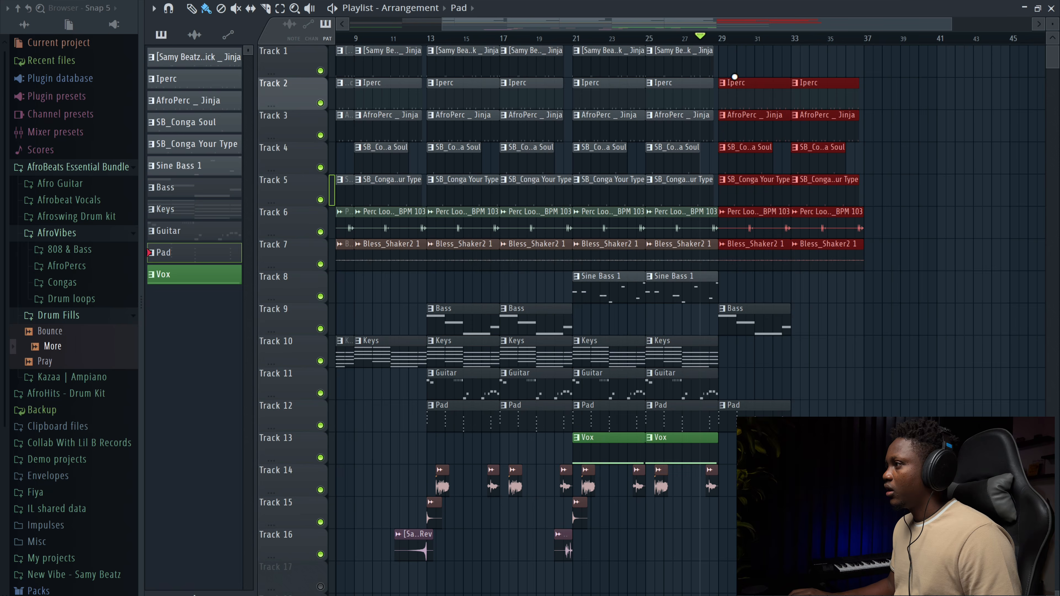
Step: Route the selected channels to mixer inserts starting from Insert 5
{"action": "key", "text": "F6"}
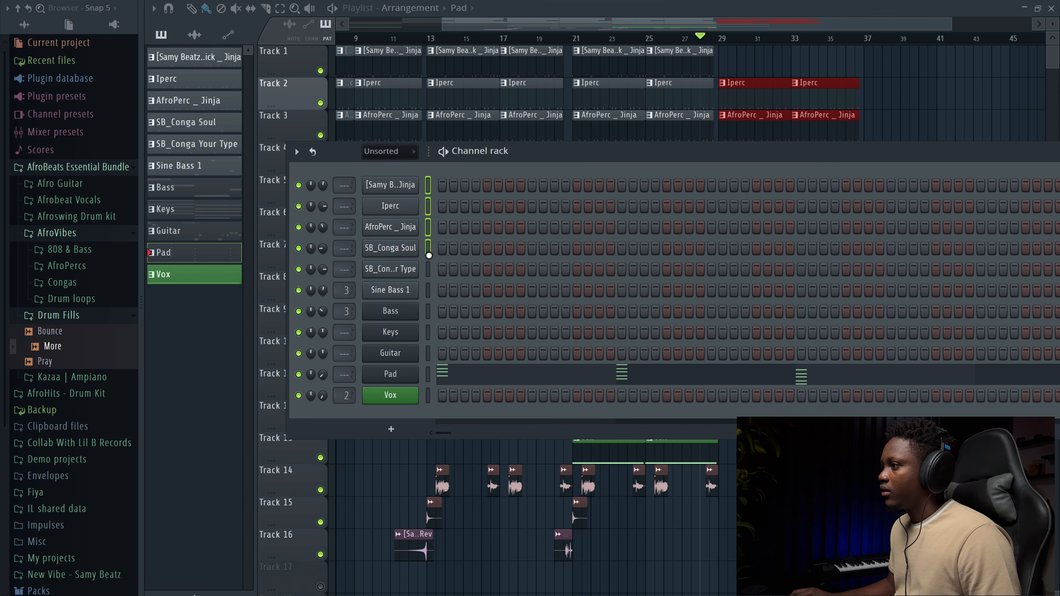
{"action": "key", "text": "F9"}
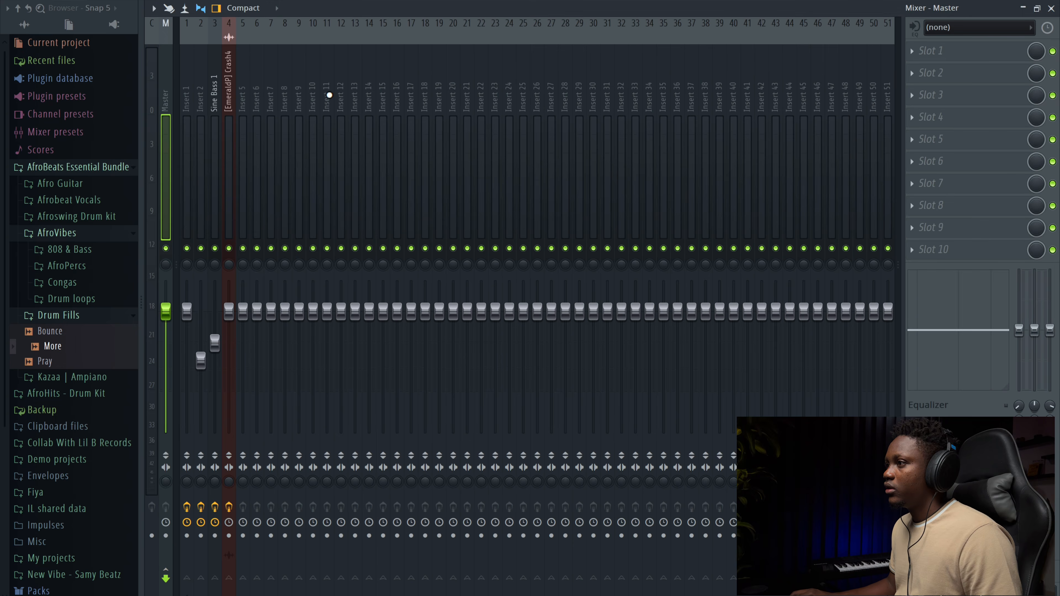
{"action": "right_click", "coordinate": [248, 93]}
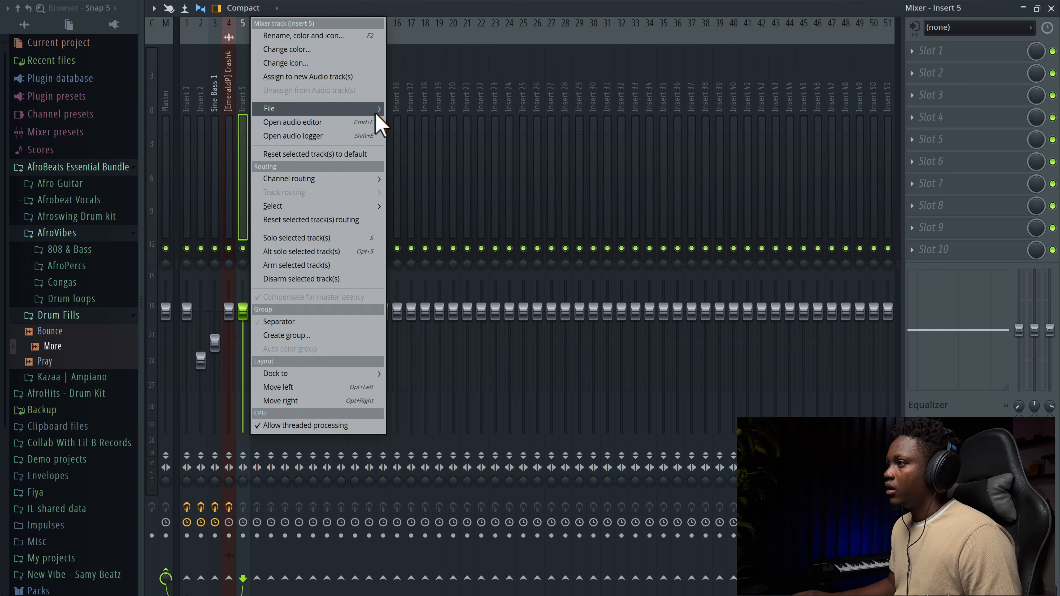
{"action": "mouse_move", "coordinate": [355, 179]}
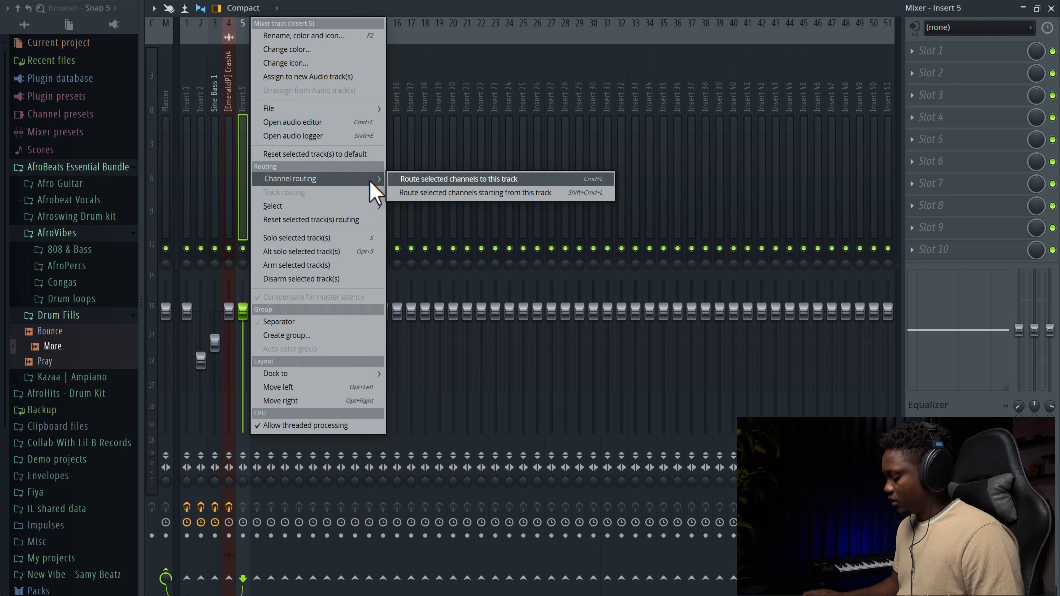
{"action": "key", "text": "Down"}
{"action": "key", "text": "Return"}
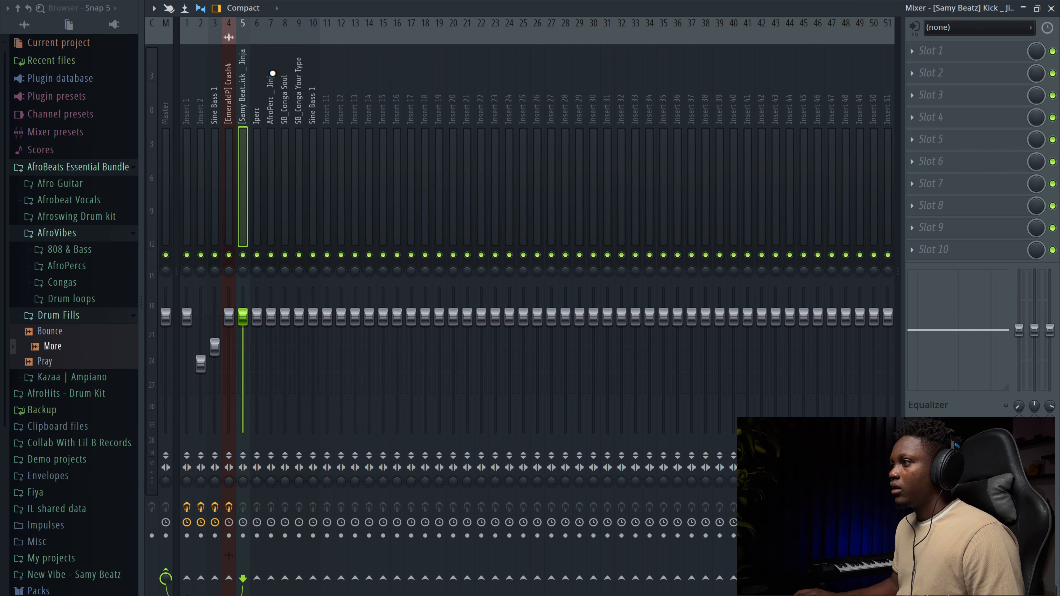
Step: Route inserts 5 to 10 only to Insert 12 as a bus
{"action": "key", "text": "space"}
{"action": "left_click_drag", "start_coordinate": [259, 115], "coordinate": [319, 120]}
{"action": "left_click_drag", "start_coordinate": [241, 119], "coordinate": [318, 124]}
{"action": "left_click", "coordinate": [266, 120]}
{"action": "left_click_drag", "start_coordinate": [243, 117], "coordinate": [311, 118]}
{"action": "right_click", "coordinate": [342, 580]}
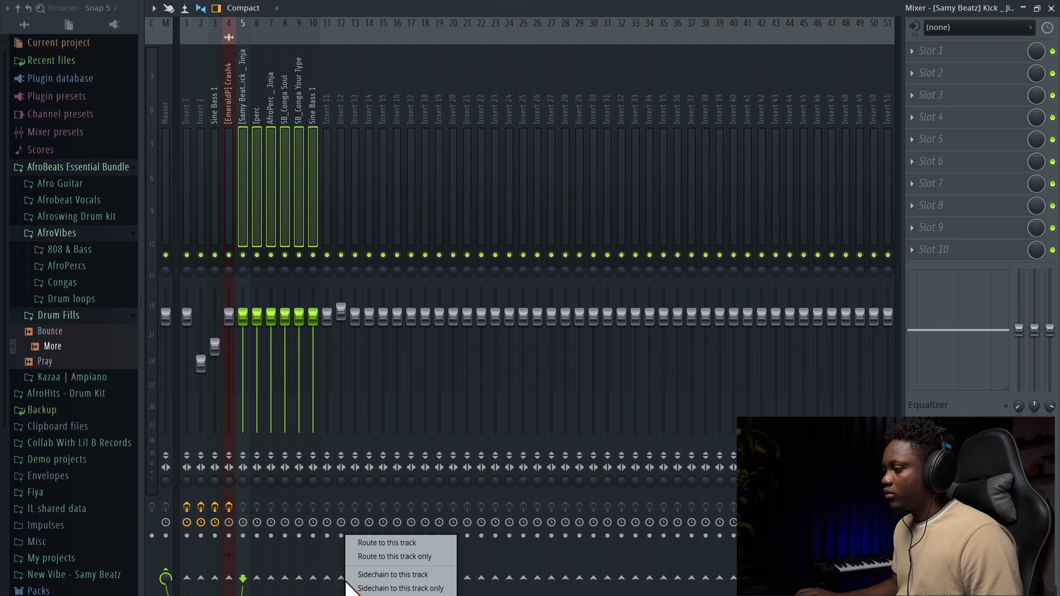
{"action": "left_click", "coordinate": [410, 557]}
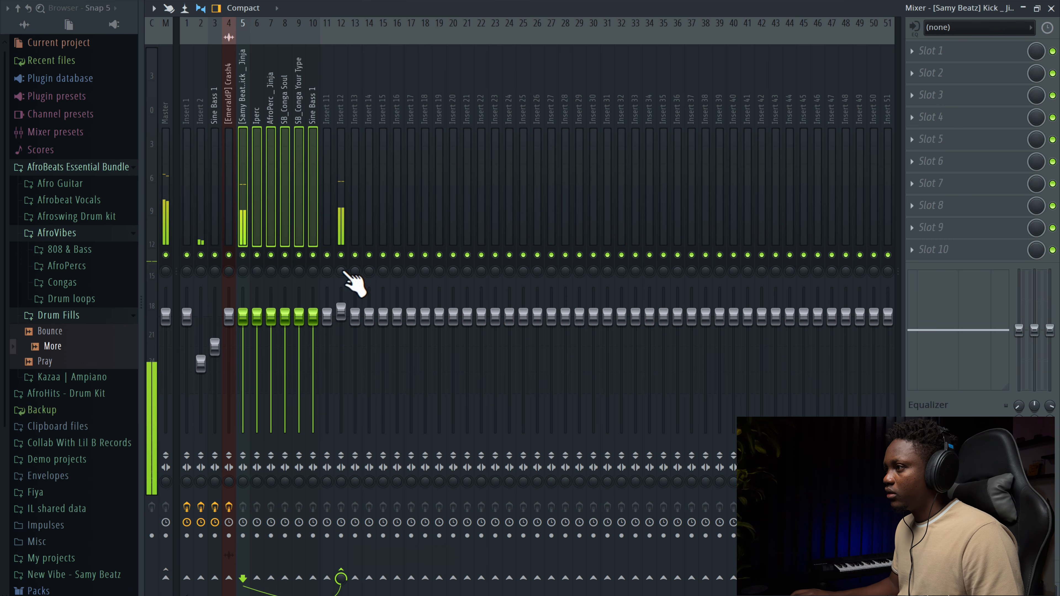
Step: Rename mixer Insert 12 as "Drum Buss"
{"action": "double_click", "coordinate": [345, 196]}
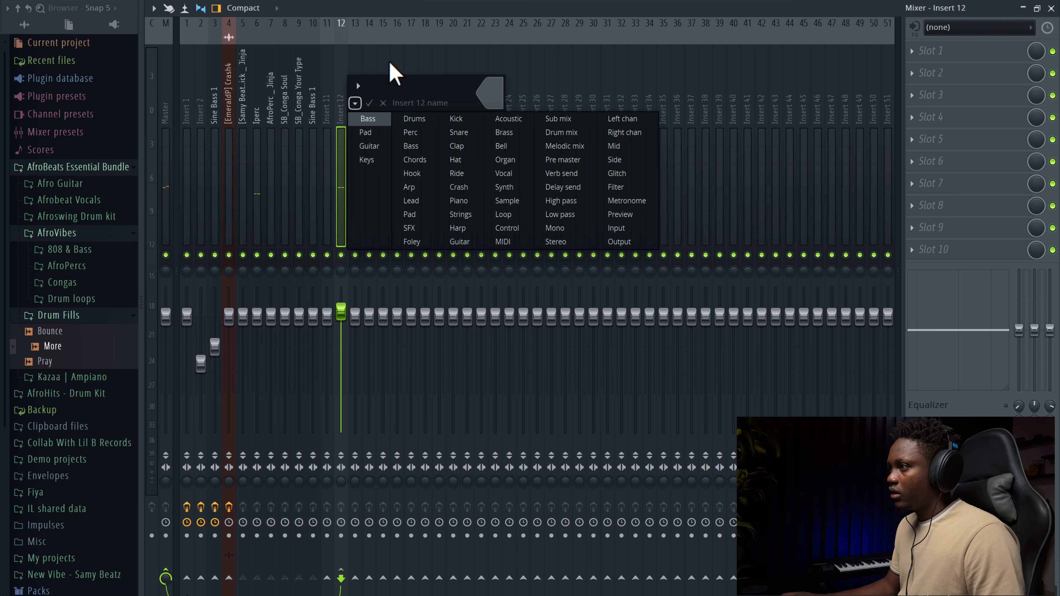
{"action": "left_click", "coordinate": [378, 82]}
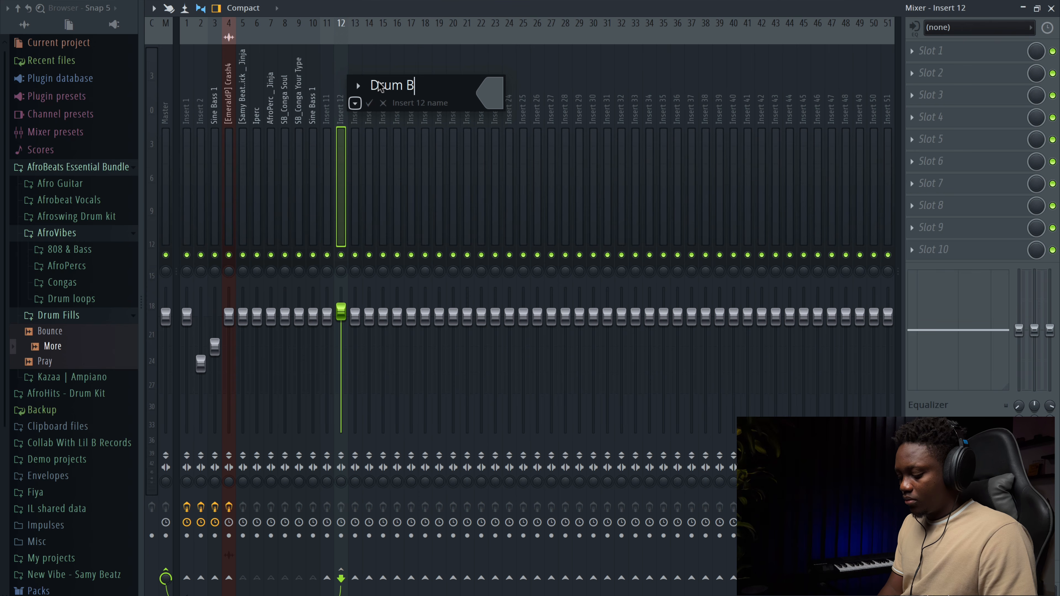
{"action": "key", "text": "Return"}
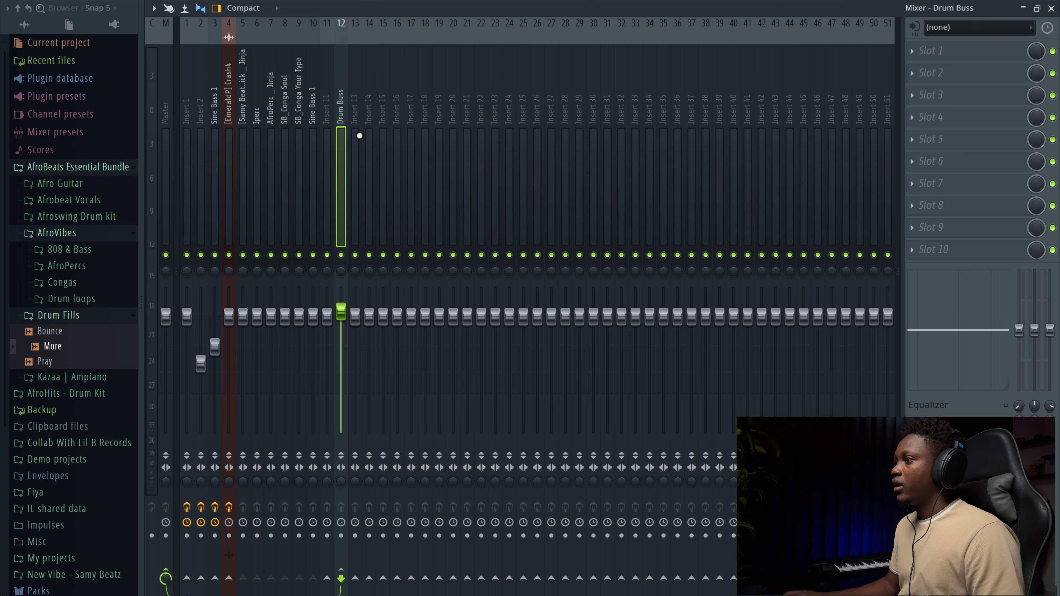
Step: Play the song and nudge the Drum Buss fader down slightly
{"action": "key", "text": "space"}
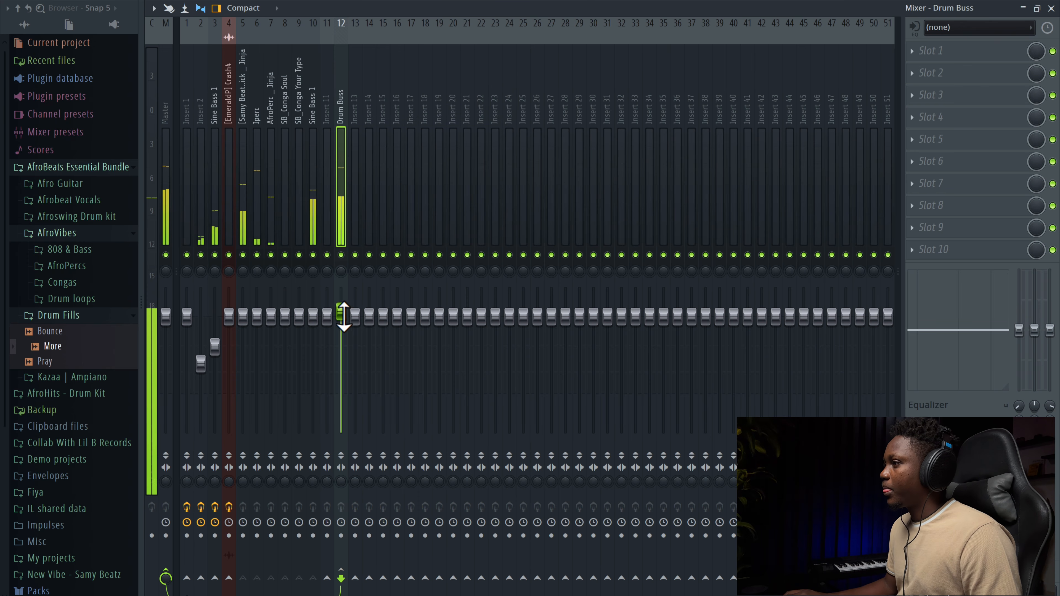
{"action": "left_click_drag", "start_coordinate": [342, 315], "coordinate": [340, 318]}
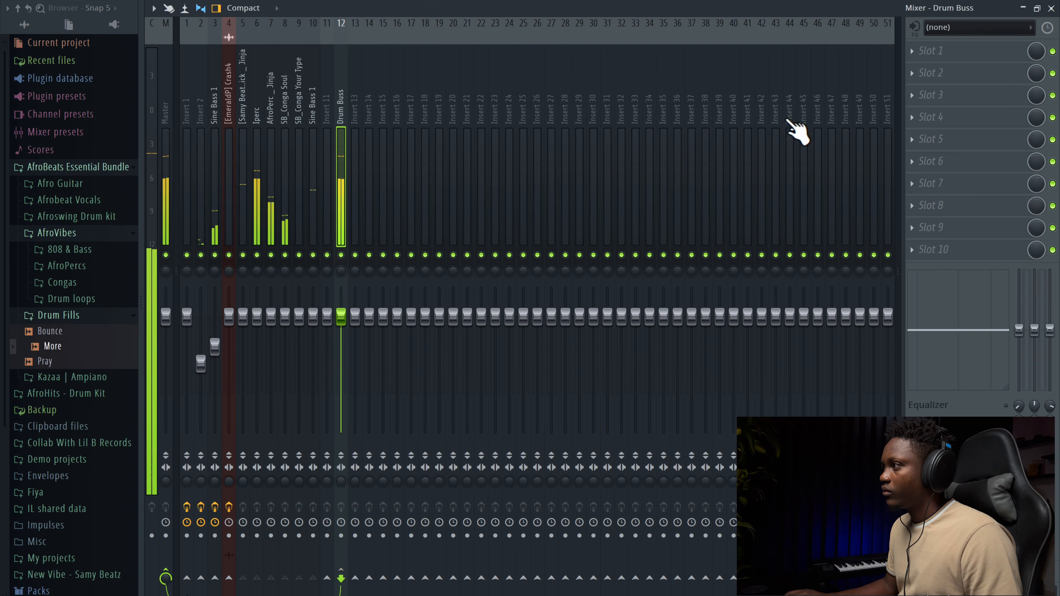
Step: Close the mixer and open the channel rack over the playlist
{"action": "left_click", "coordinate": [1052, 8]}
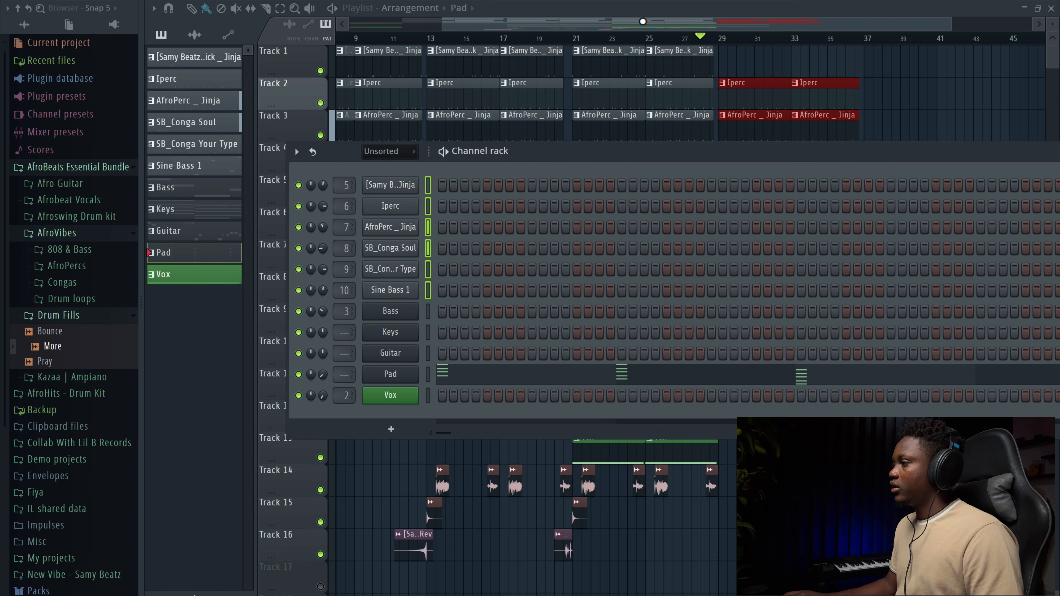
{"action": "key", "text": "F6"}
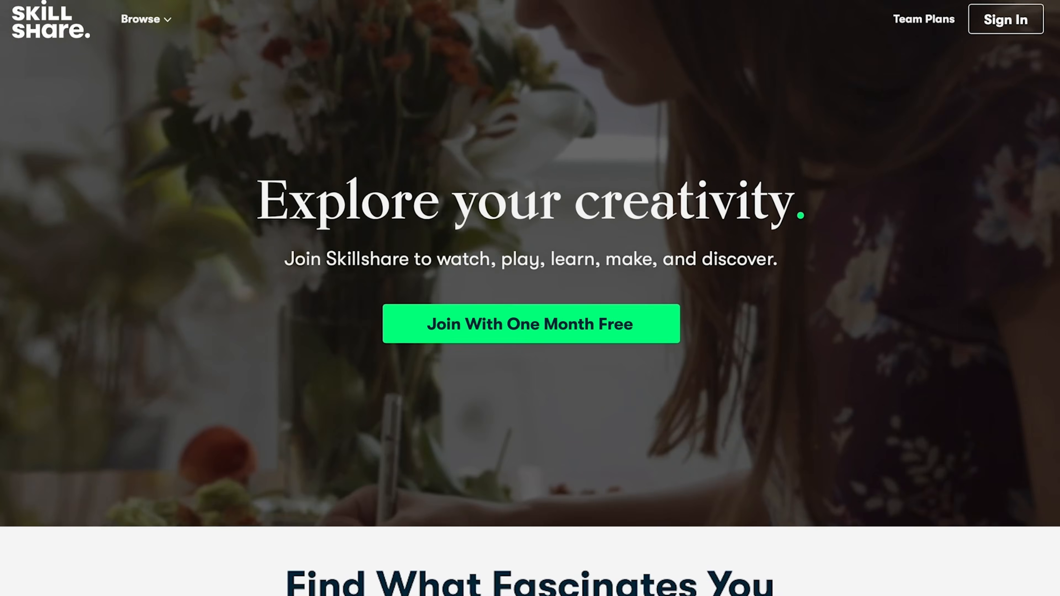
{"action": "scroll", "coordinate": [530, 298], "scroll_direction": "down", "scroll_amount": 8}
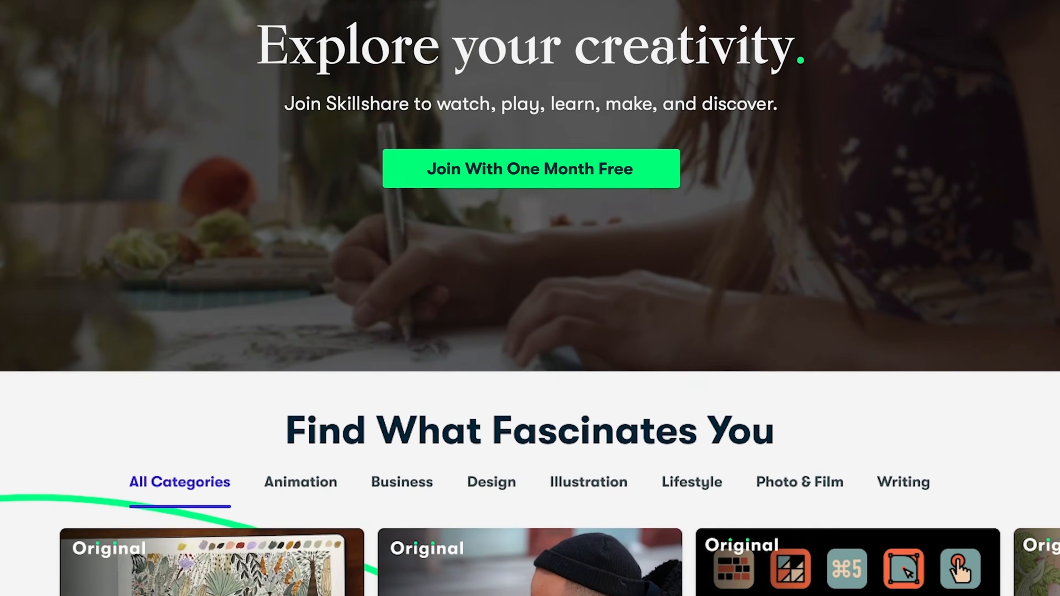
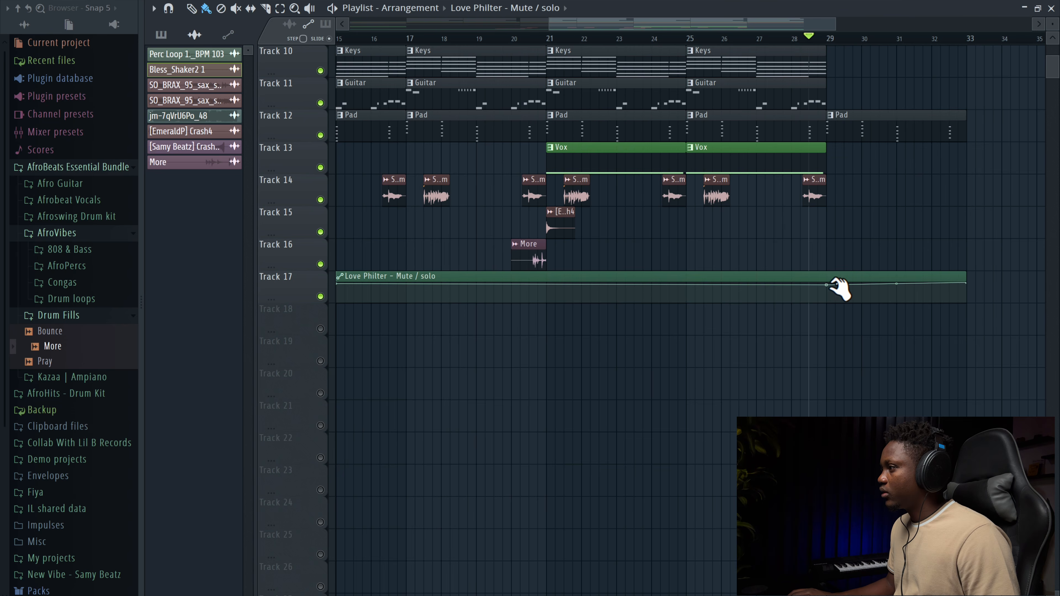
Step: Reshape the Love Philter automation so the filter dips down just before bar 29
{"action": "right_click", "coordinate": [827, 286]}
{"action": "left_click", "coordinate": [808, 285]}
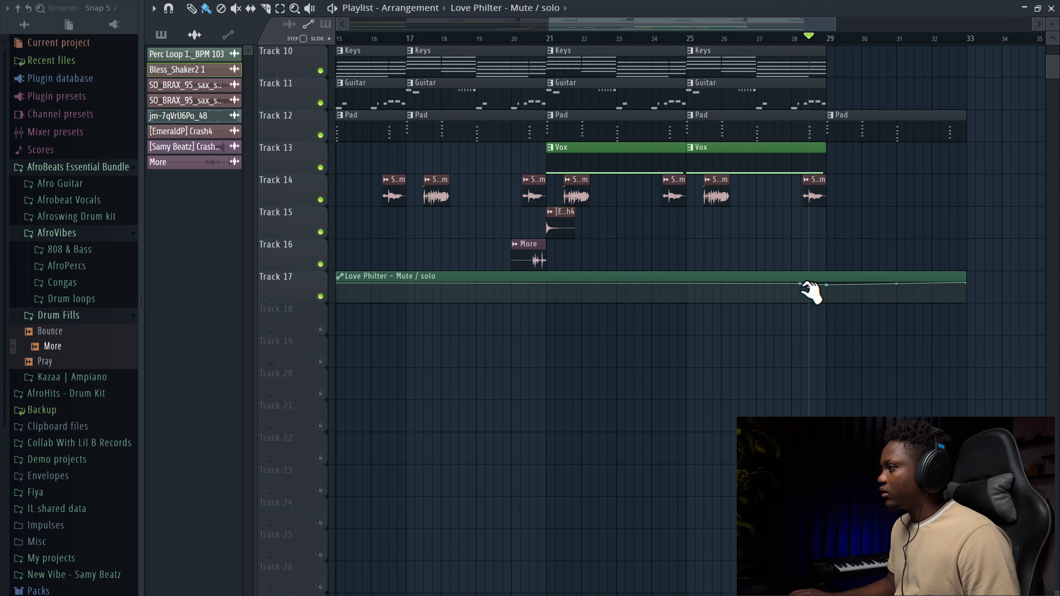
{"action": "left_click_drag", "start_coordinate": [806, 288], "coordinate": [831, 311]}
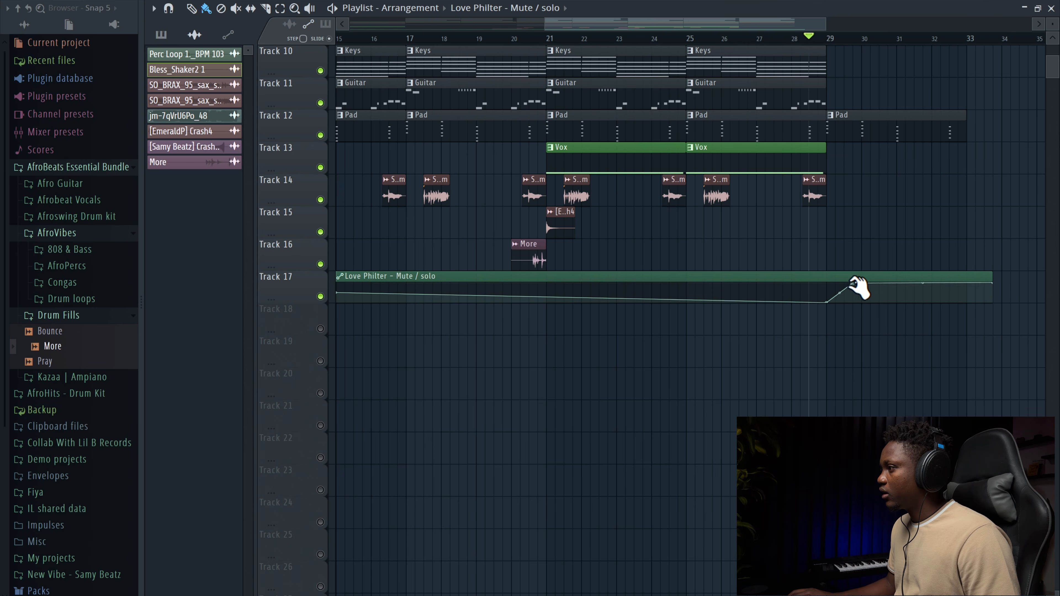
{"action": "key", "text": "ctrl+z"}
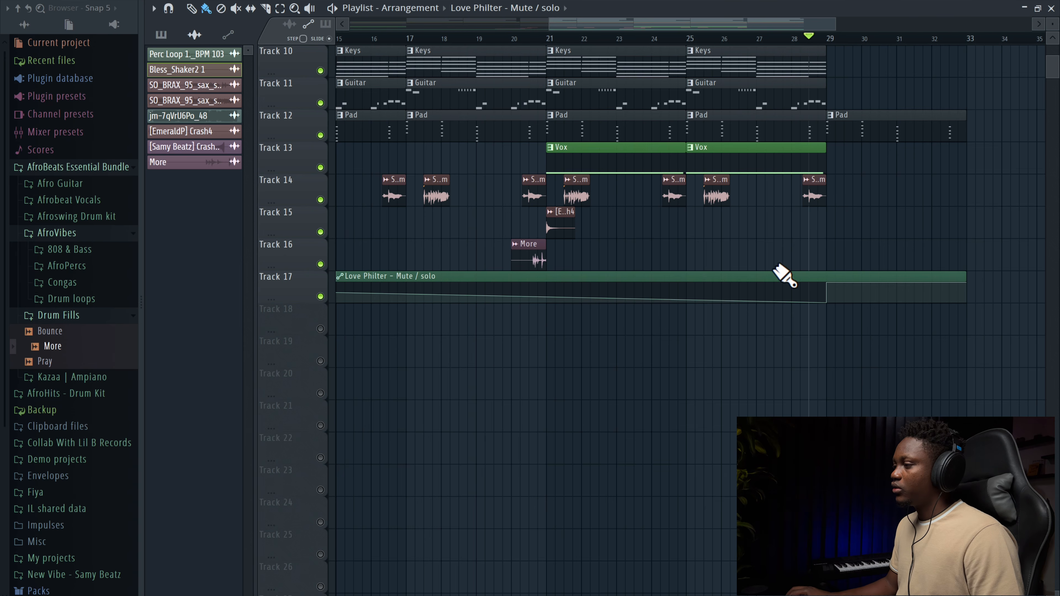
{"action": "left_click_drag", "start_coordinate": [822, 276], "coordinate": [817, 279]}
Step: Play back the transition into bar 29 to hear the filter automation
{"action": "scroll", "coordinate": [288, 560], "scroll_direction": "down", "scroll_amount": 1}
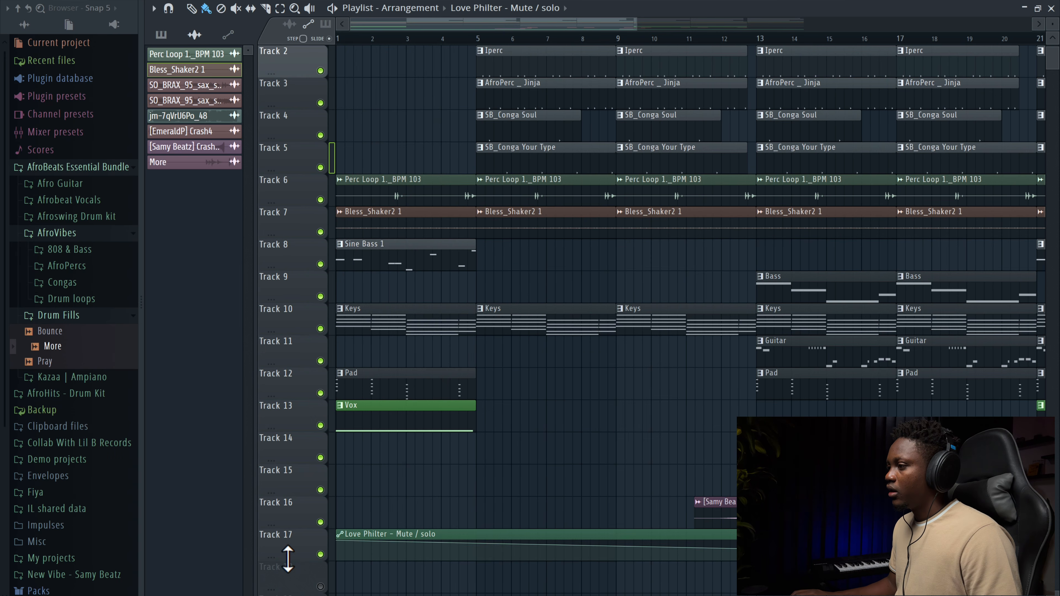
{"action": "left_click_drag", "start_coordinate": [338, 543], "coordinate": [337, 560]}
{"action": "scroll", "coordinate": [445, 394], "scroll_direction": "right", "scroll_amount": 10}
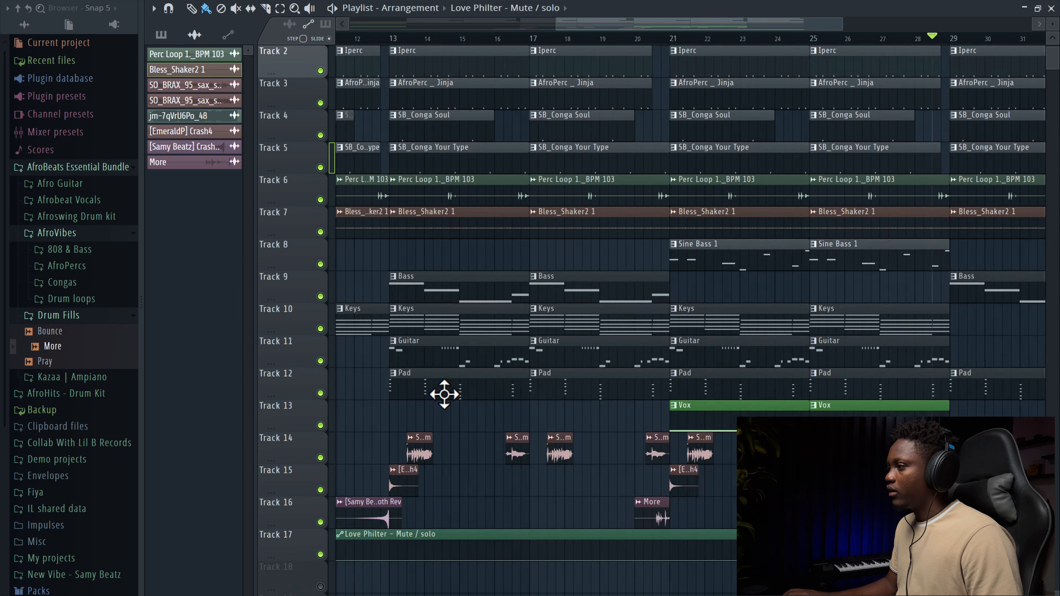
{"action": "key", "text": "space"}
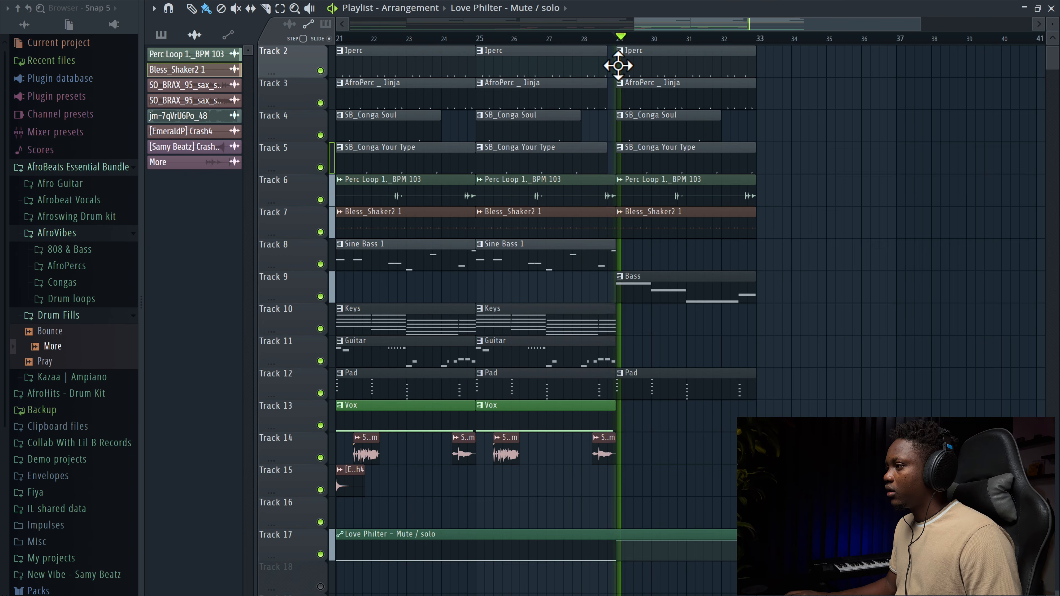
{"action": "key", "text": "space"}
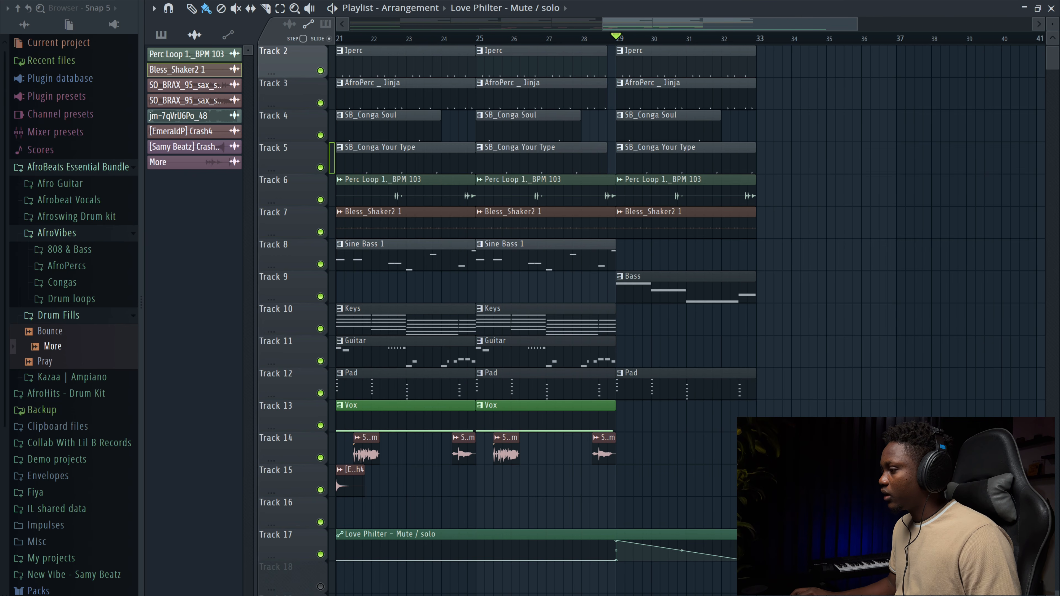
{"action": "key", "text": "space"}
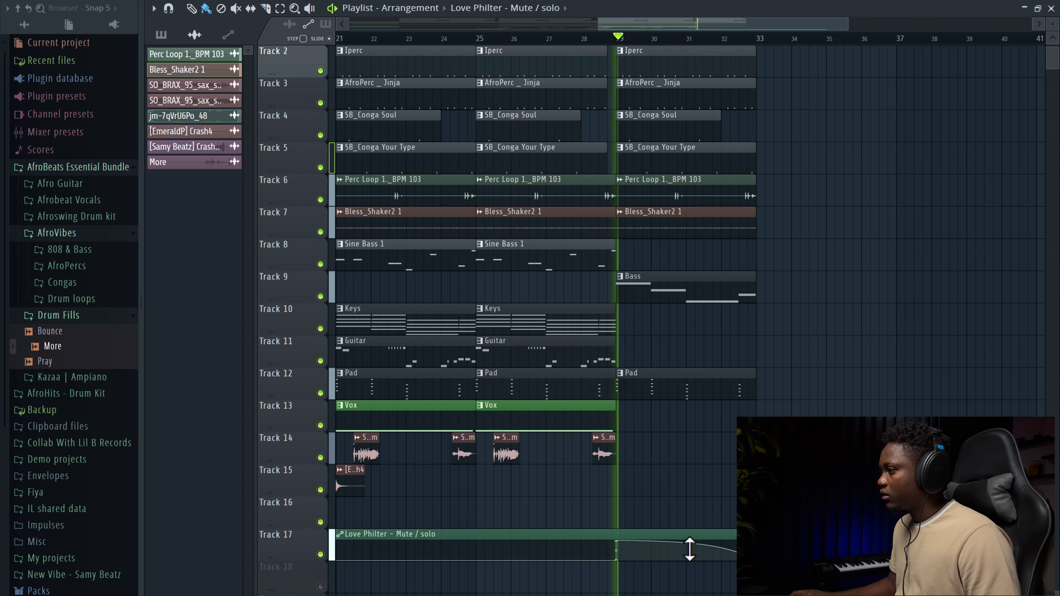
Step: Lengthen the Love Philter automation clip further to the right and play from the playhead
{"action": "left_click_drag", "start_coordinate": [855, 21], "coordinate": [1006, 22]}
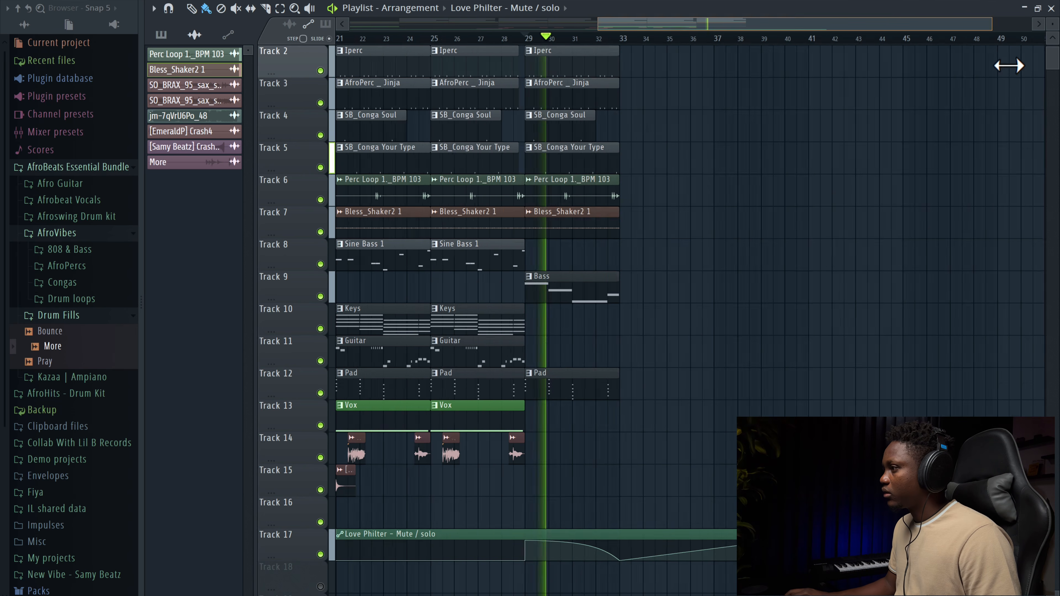
{"action": "scroll", "coordinate": [793, 335], "scroll_direction": "up", "scroll_amount": 1}
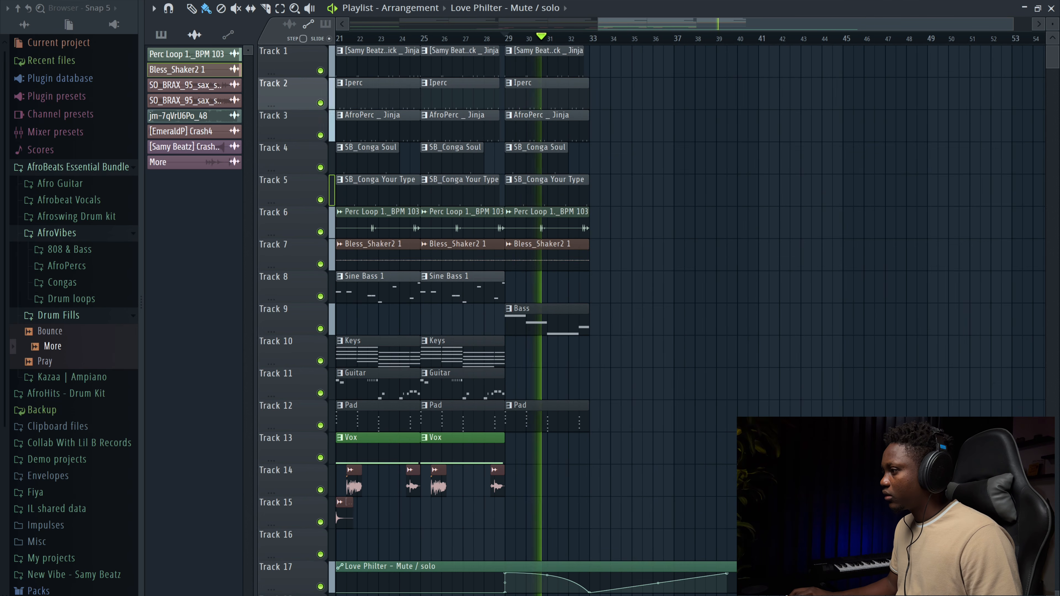
{"action": "scroll", "coordinate": [718, 572], "scroll_direction": "down", "scroll_amount": 1}
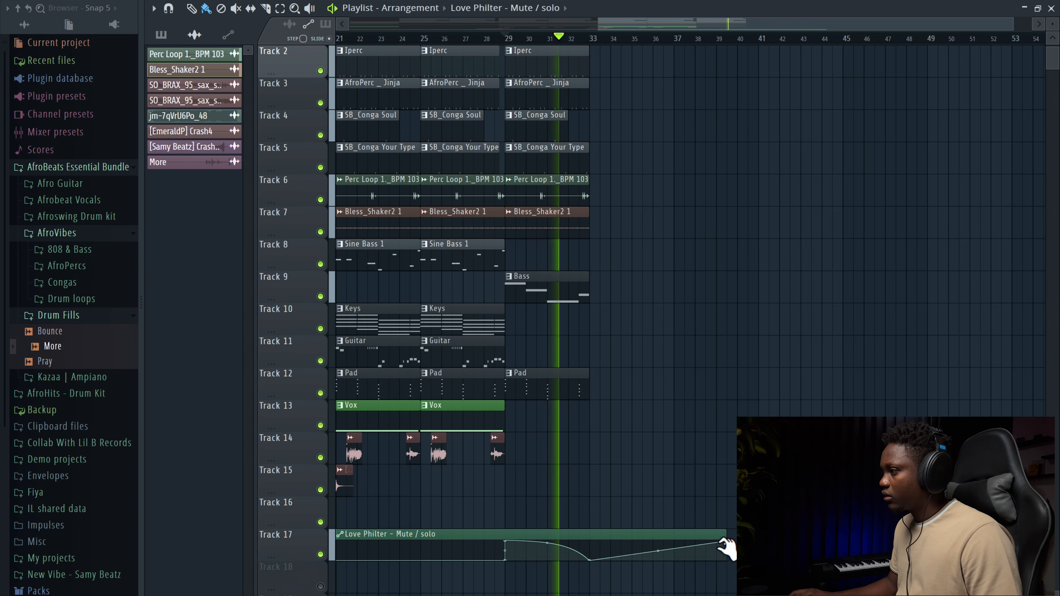
{"action": "left_click_drag", "start_coordinate": [727, 542], "coordinate": [1044, 566]}
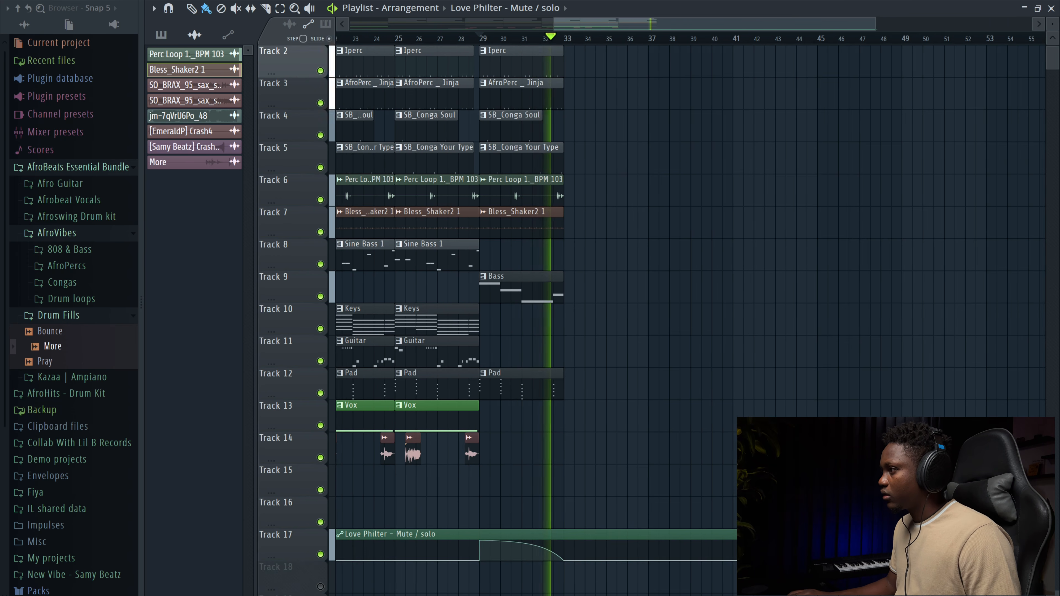
{"action": "scroll", "coordinate": [689, 318], "scroll_direction": "left", "scroll_amount": 3}
{"action": "key", "text": "space"}
Step: Duplicate the arrangement section from bar 9 to bar 29 so the copy starts at bar 33
{"action": "scroll", "coordinate": [689, 318], "scroll_direction": "up", "scroll_amount": 1}
{"action": "scroll", "coordinate": [689, 317], "scroll_direction": "left", "scroll_amount": 10}
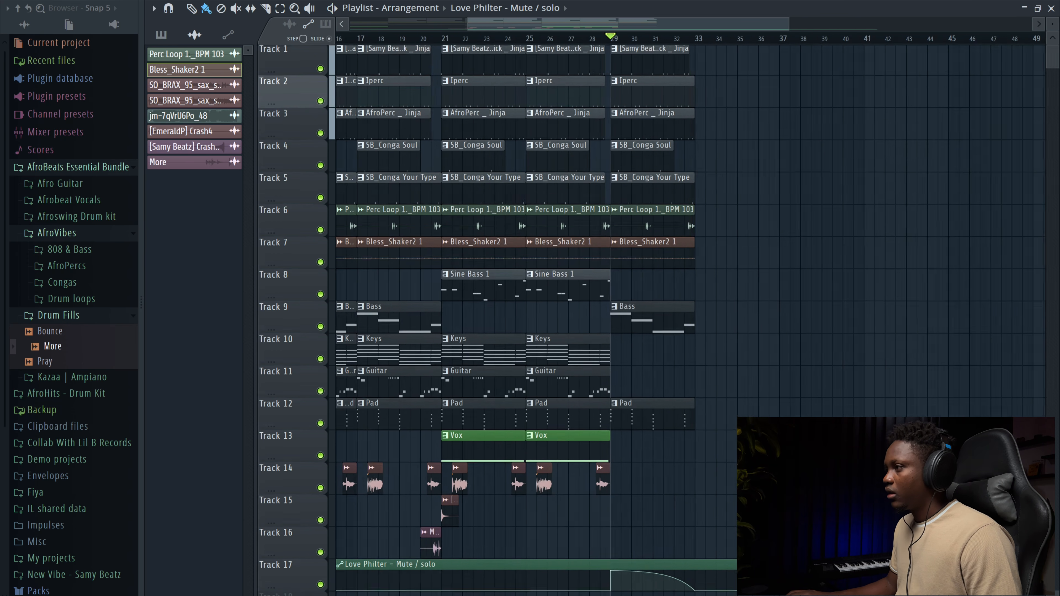
{"action": "scroll", "coordinate": [422, 336], "scroll_direction": "left", "scroll_amount": 5}
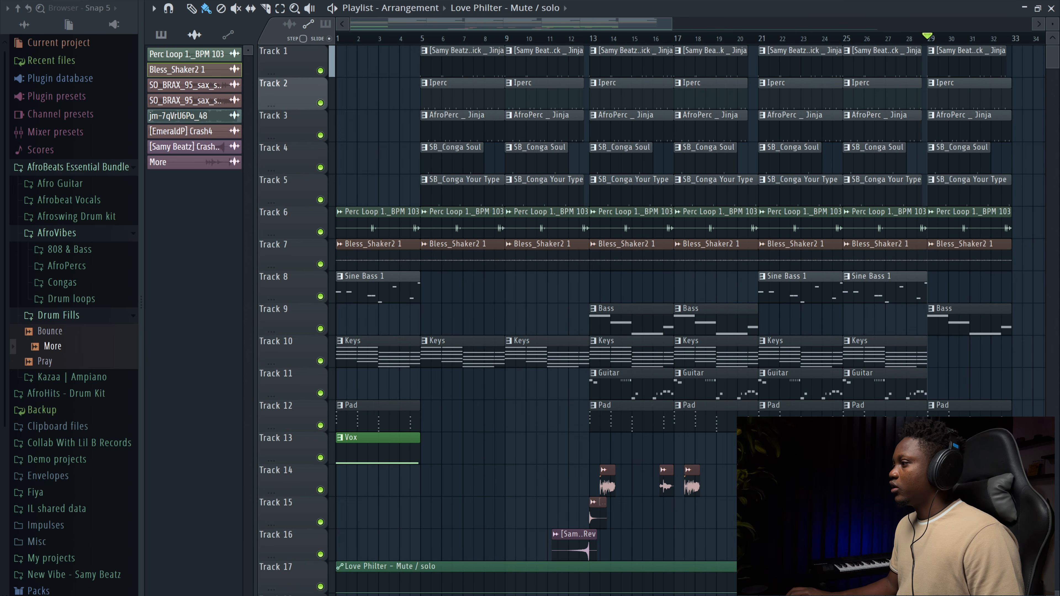
{"action": "left_click_drag", "start_coordinate": [923, 559], "coordinate": [544, 51]}
{"action": "scroll", "coordinate": [510, 409], "scroll_direction": "right", "scroll_amount": 6}
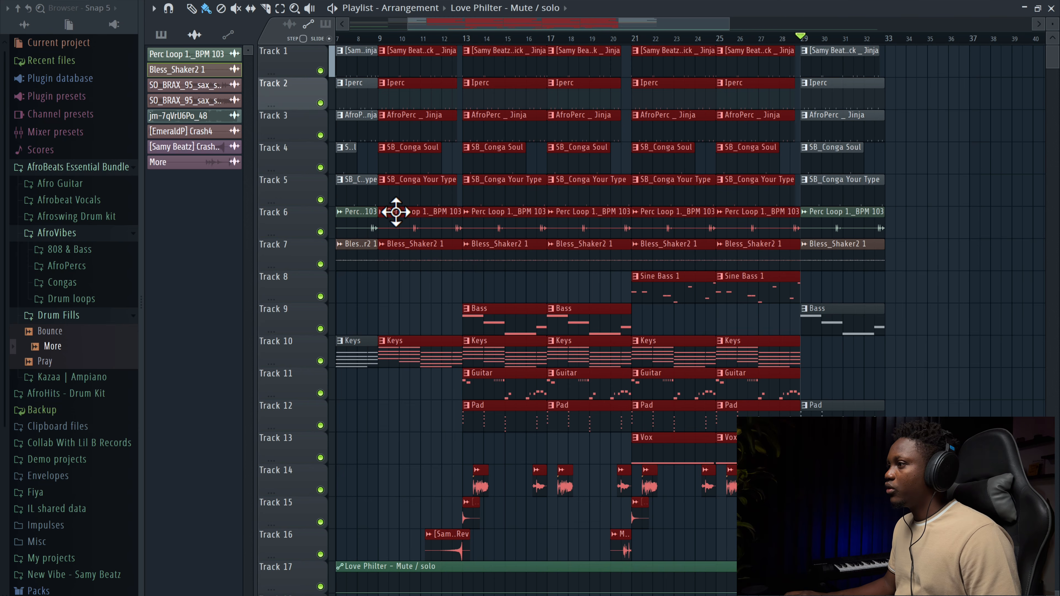
{"action": "left_click_drag", "start_coordinate": [395, 212], "coordinate": [907, 237]}
{"action": "key", "text": "space"}
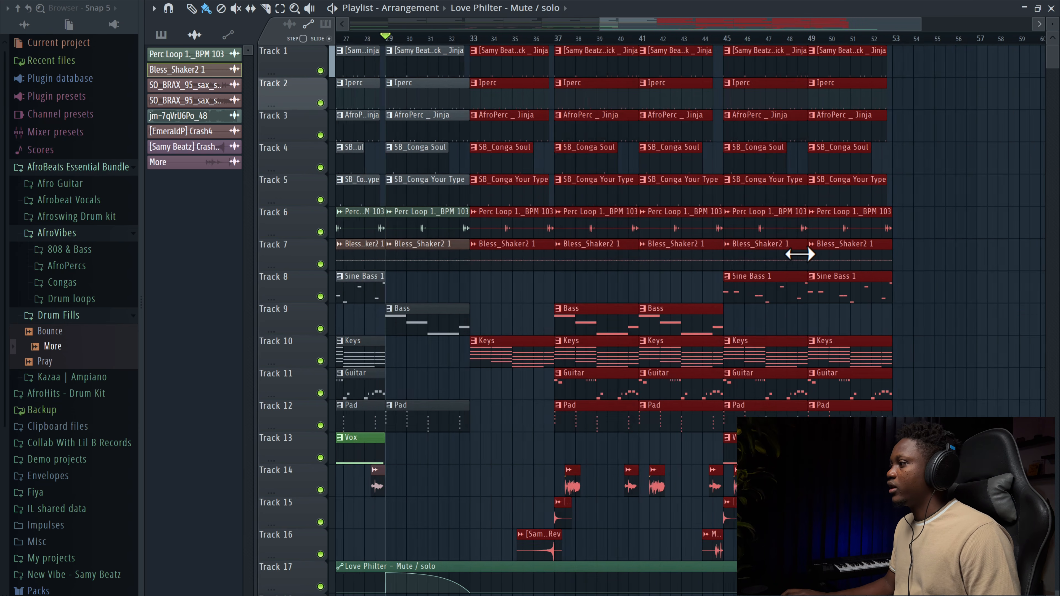
Step: Add a Pad clip at bar 33 on Track 12
{"action": "scroll", "coordinate": [702, 237], "scroll_direction": "left", "scroll_amount": 12}
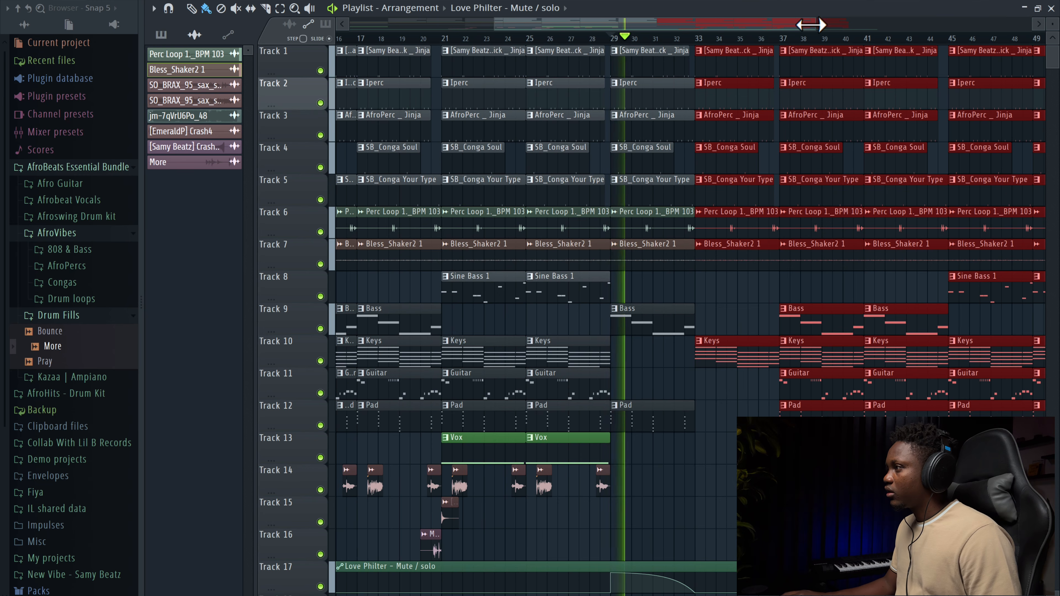
{"action": "left_click_drag", "start_coordinate": [814, 24], "coordinate": [836, 36]}
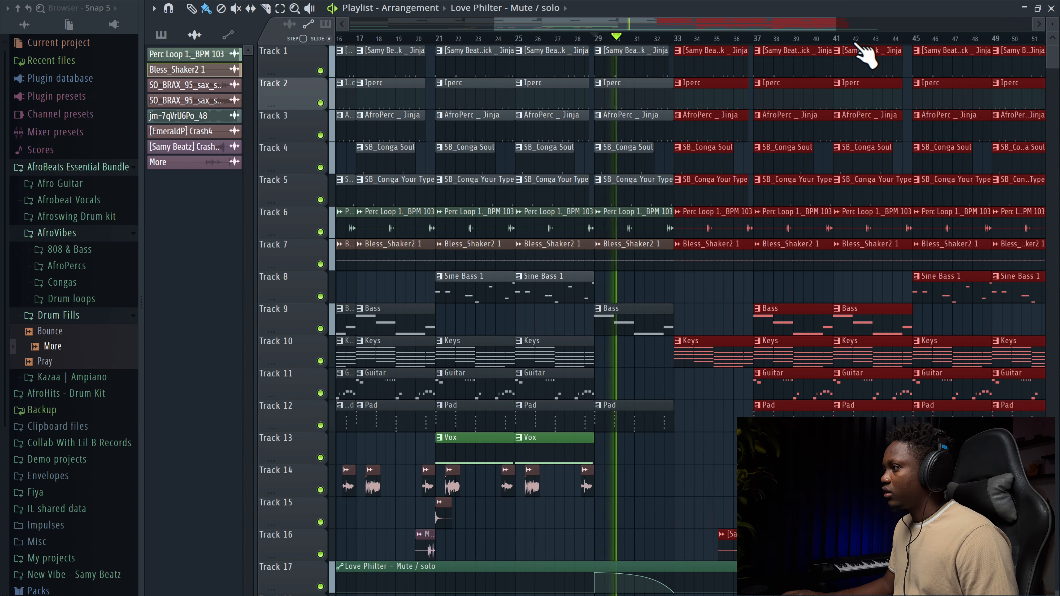
{"action": "left_click", "coordinate": [663, 422]}
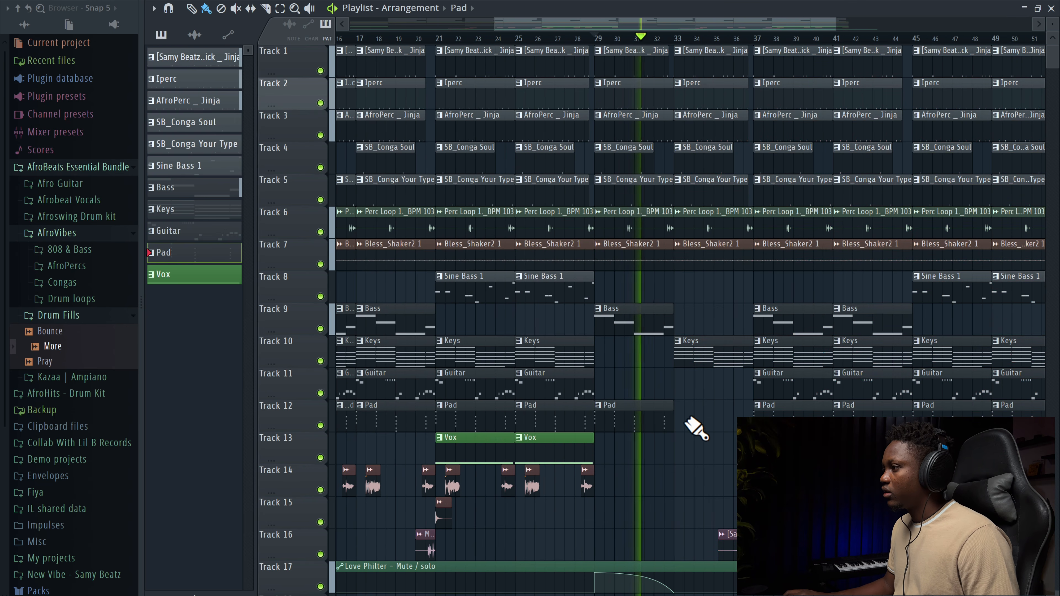
{"action": "left_click", "coordinate": [705, 453]}
{"action": "left_click_drag", "start_coordinate": [706, 453], "coordinate": [706, 407]}
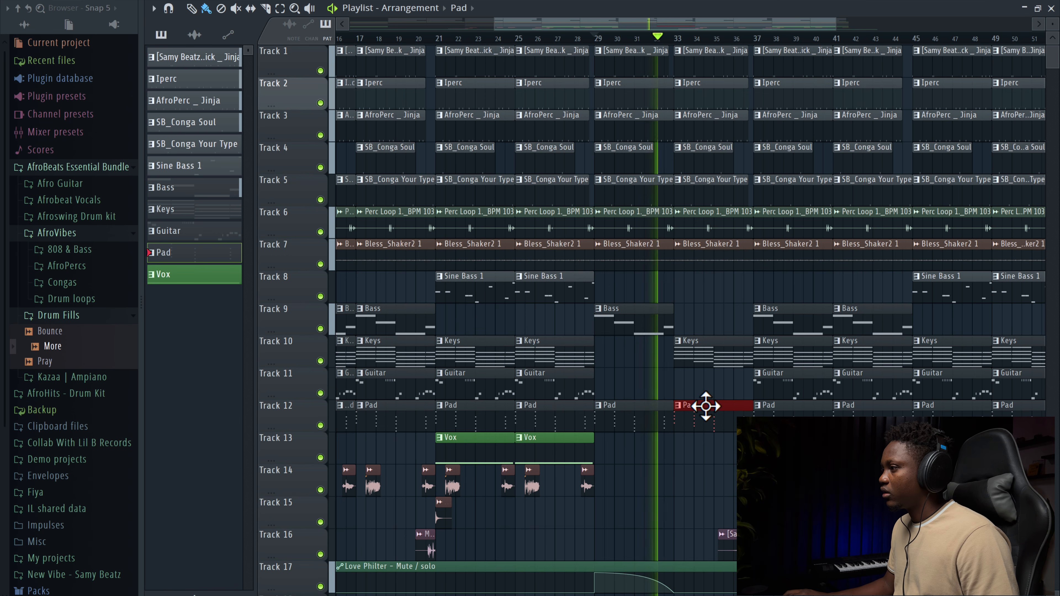
Step: Place a Keys clip at bar 33 on Track 10
{"action": "right_click", "coordinate": [709, 359]}
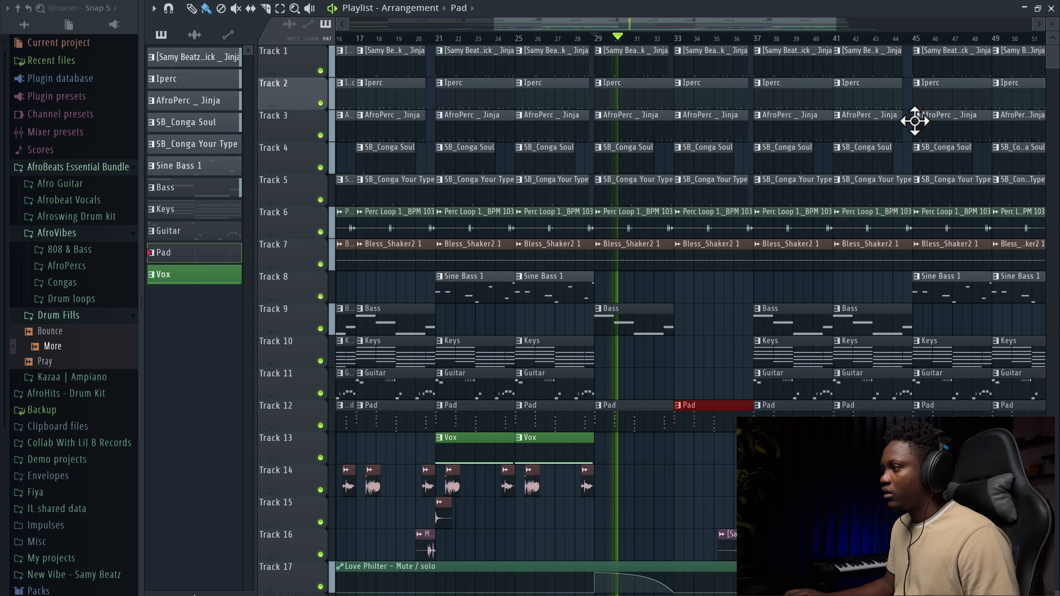
{"action": "scroll", "coordinate": [914, 114], "scroll_direction": "down", "scroll_amount": 3}
{"action": "scroll", "coordinate": [1017, 71], "scroll_direction": "up", "scroll_amount": 3}
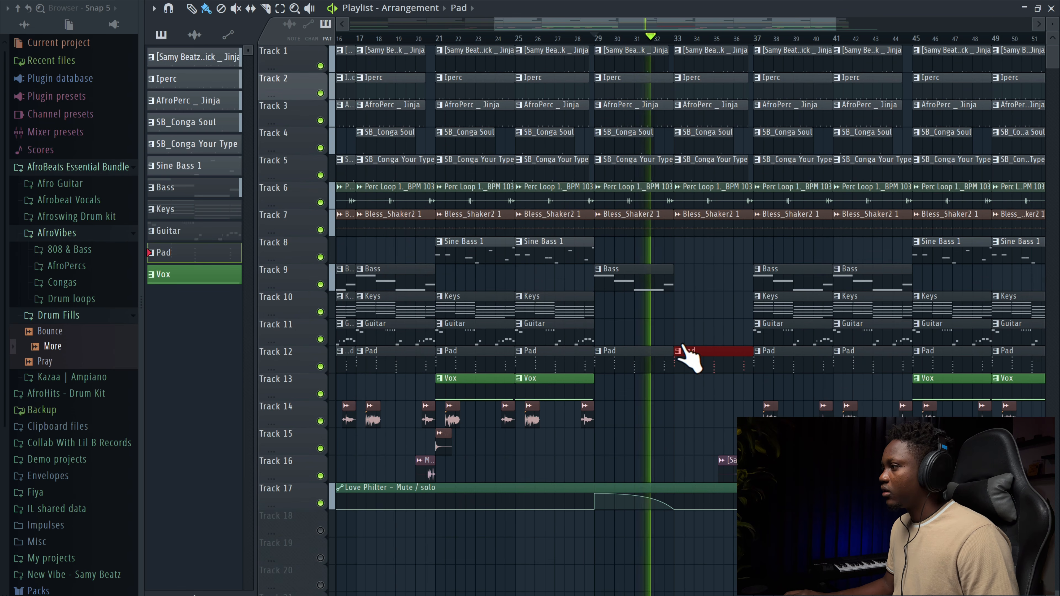
{"action": "left_click", "coordinate": [571, 310]}
{"action": "left_click", "coordinate": [681, 308]}
Step: Place a Bass clip at bar 33 on Track 9 and play it back
{"action": "left_click", "coordinate": [658, 278]}
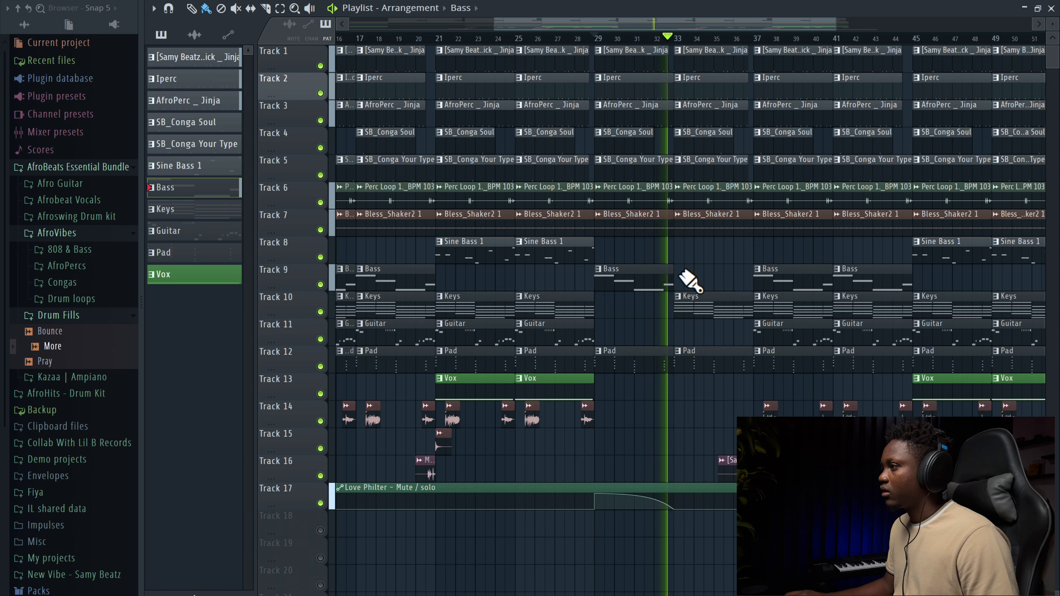
{"action": "left_click", "coordinate": [694, 261]}
{"action": "key", "text": "space"}
{"action": "left_click_drag", "start_coordinate": [719, 252], "coordinate": [706, 283]}
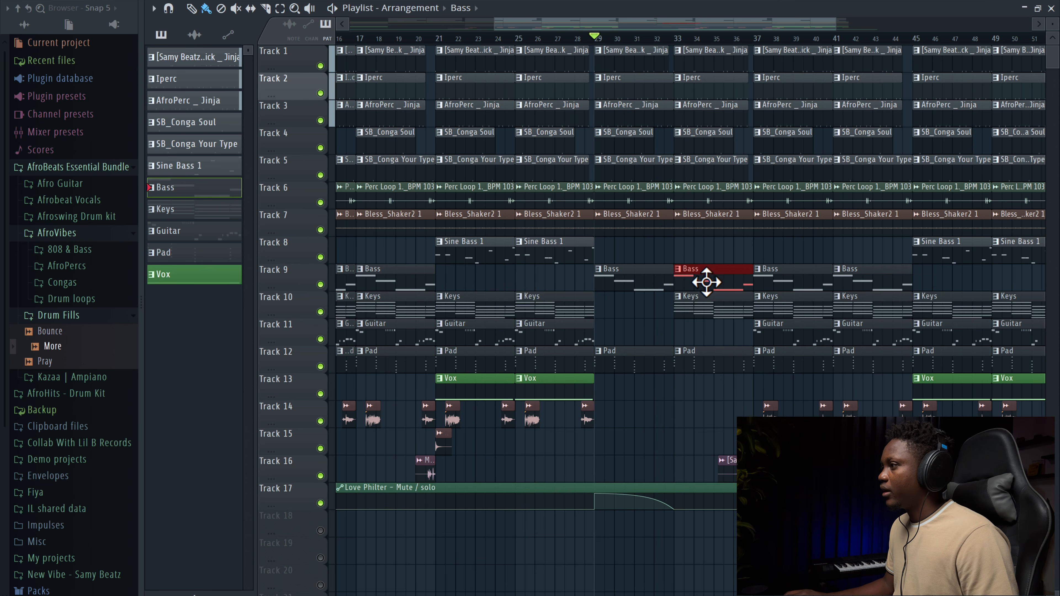
{"action": "key", "text": "space"}
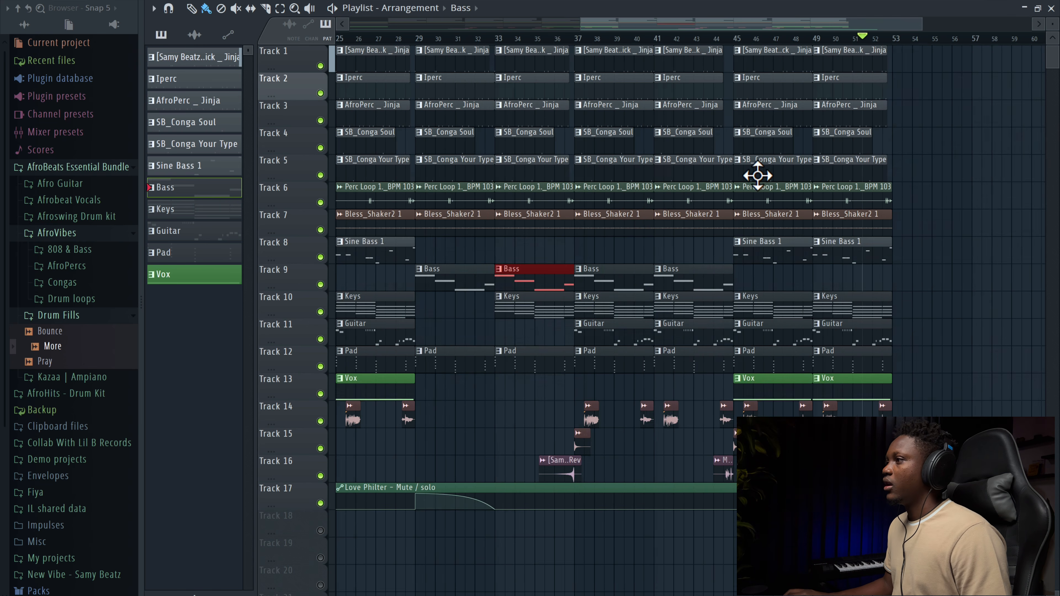
Step: Paint two Pad clips on Track 12 covering bars 53 to 61
{"action": "scroll", "coordinate": [758, 175], "scroll_direction": "right", "scroll_amount": 5}
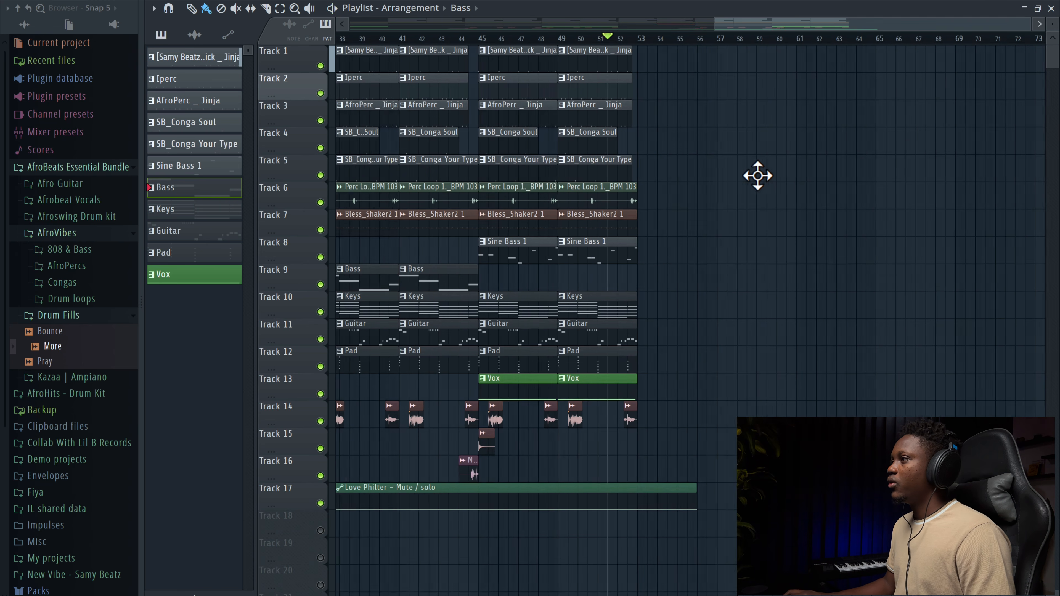
{"action": "scroll", "coordinate": [584, 109], "scroll_direction": "left", "scroll_amount": 5}
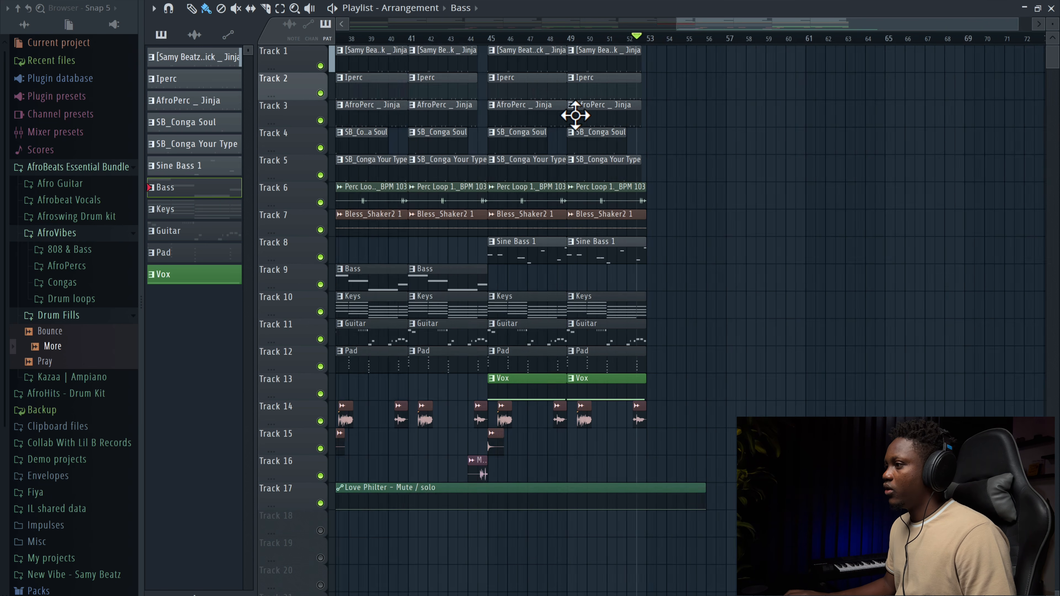
{"action": "left_click", "coordinate": [647, 360]}
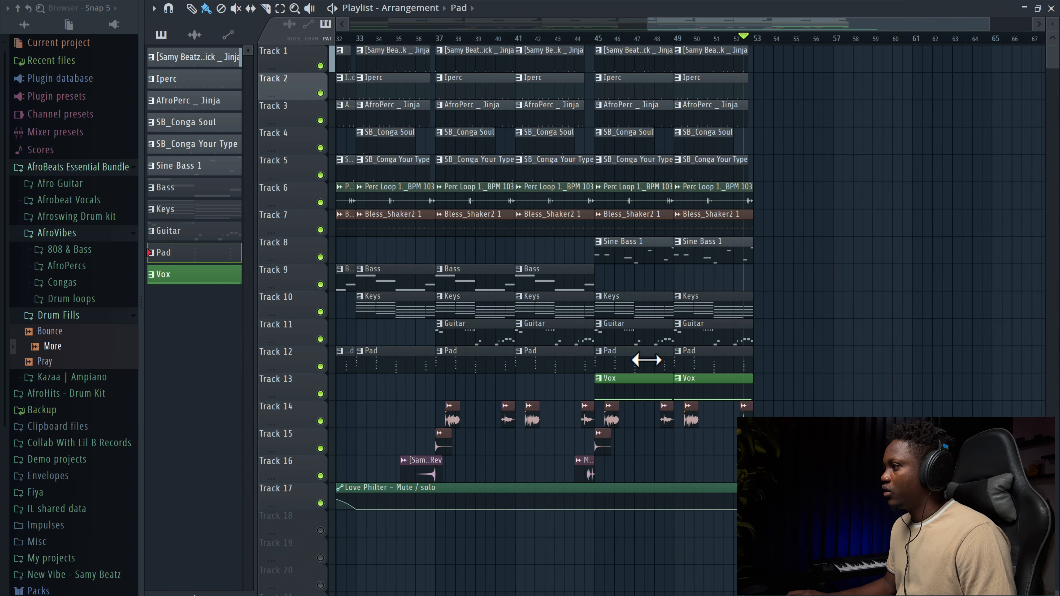
{"action": "left_click_drag", "start_coordinate": [765, 366], "coordinate": [858, 365]}
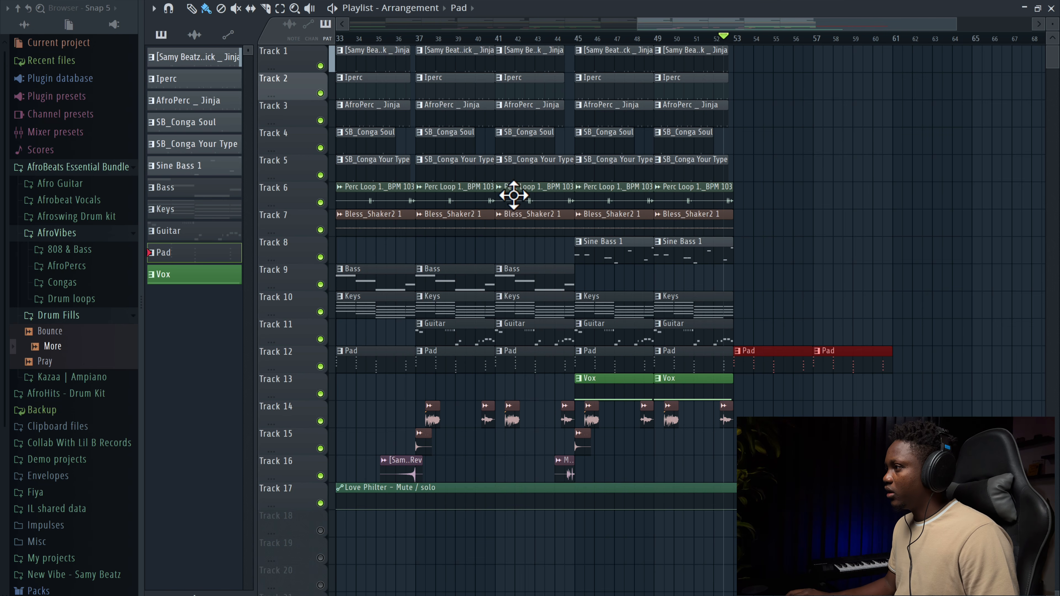
Step: Extend the Conga Your Type, Perc Loop, Iperc, AfroPerc and Conga Soul clips through bars 53 to 61
{"action": "mouse_move", "coordinate": [763, 206]}
{"action": "left_mouse_down", "text": "ctrl"}
{"action": "mouse_move", "coordinate": [658, 206]}
{"action": "mouse_move", "coordinate": [616, 172]}
{"action": "mouse_move", "coordinate": [829, 182]}
{"action": "mouse_move", "coordinate": [768, 189]}
{"action": "left_mouse_up", "text": "ctrl"}
{"action": "scroll", "coordinate": [767, 171], "scroll_direction": "down", "scroll_amount": 2}
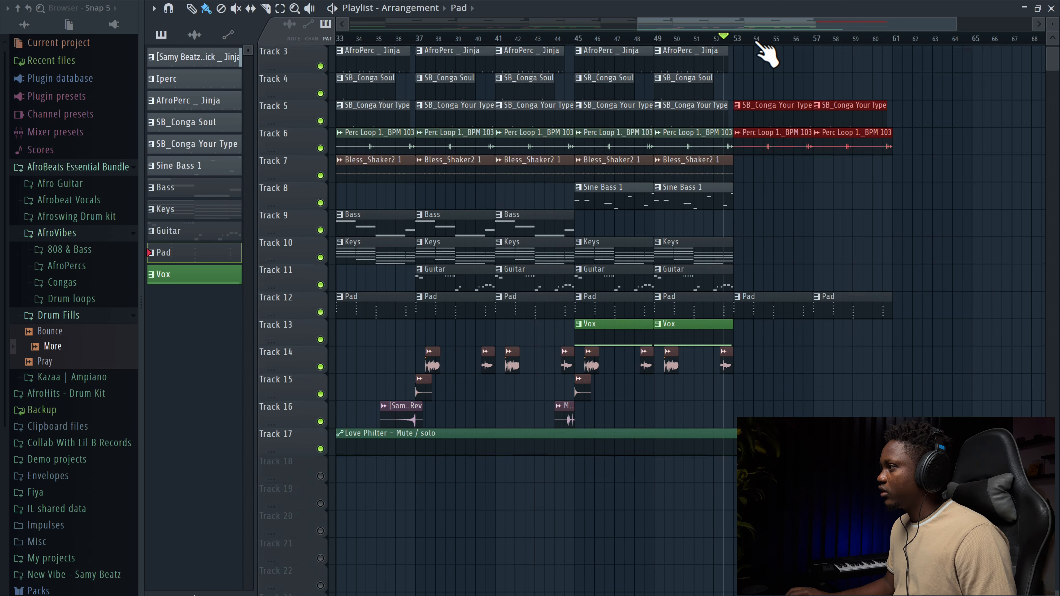
{"action": "left_click", "coordinate": [736, 38]}
{"action": "key", "text": "space"}
{"action": "scroll", "coordinate": [781, 159], "scroll_direction": "up", "scroll_amount": 2}
{"action": "scroll", "coordinate": [787, 164], "scroll_direction": "up", "scroll_amount": 1}
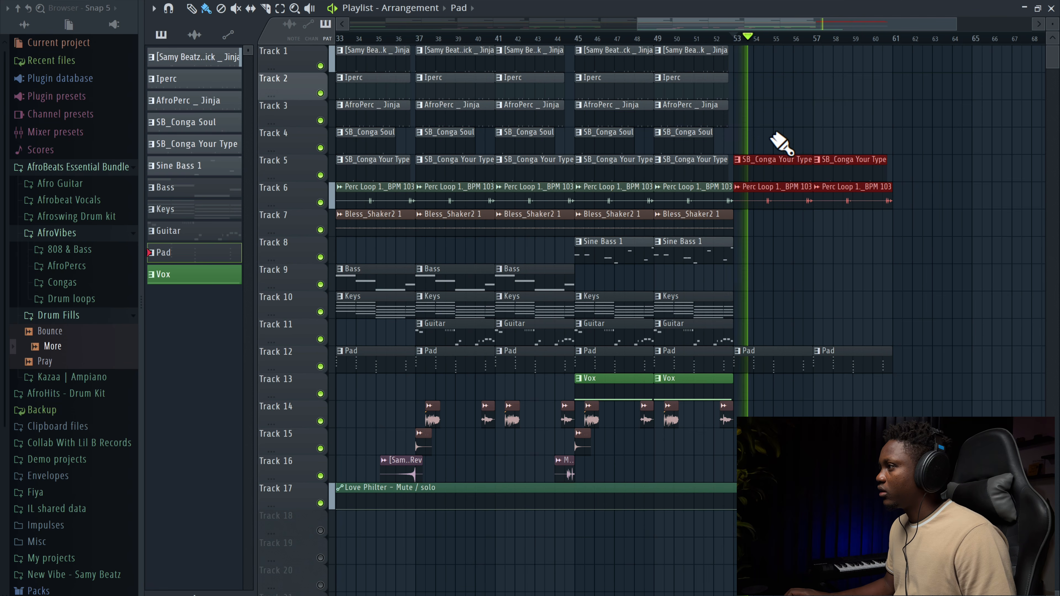
{"action": "left_click_drag", "start_coordinate": [762, 146], "coordinate": [768, 92], "text": "ctrl"}
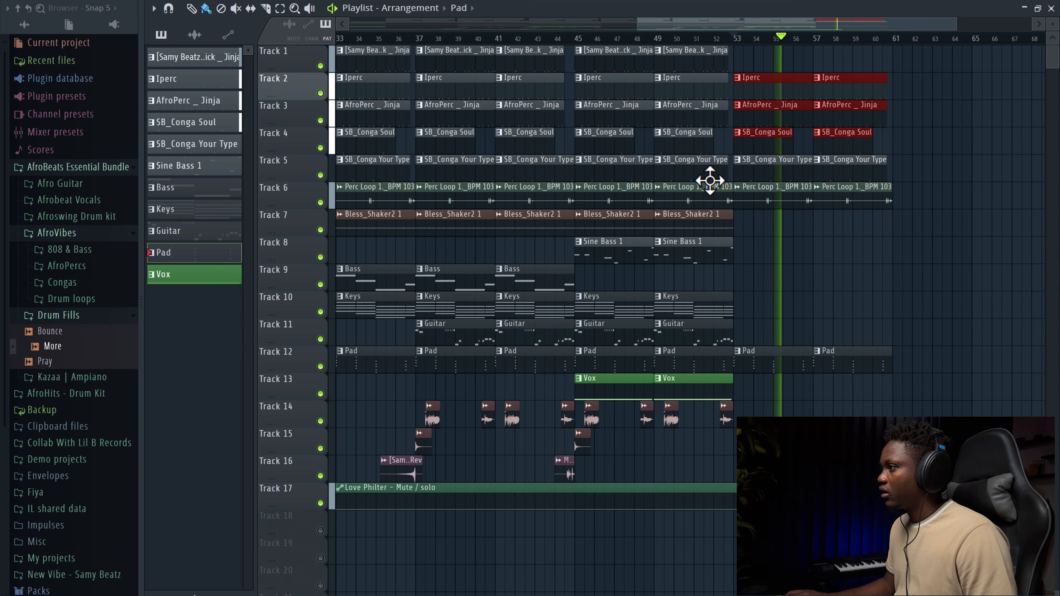
Step: Play back the new ending section from bar 53
{"action": "scroll", "coordinate": [710, 178], "scroll_direction": "left", "scroll_amount": 1}
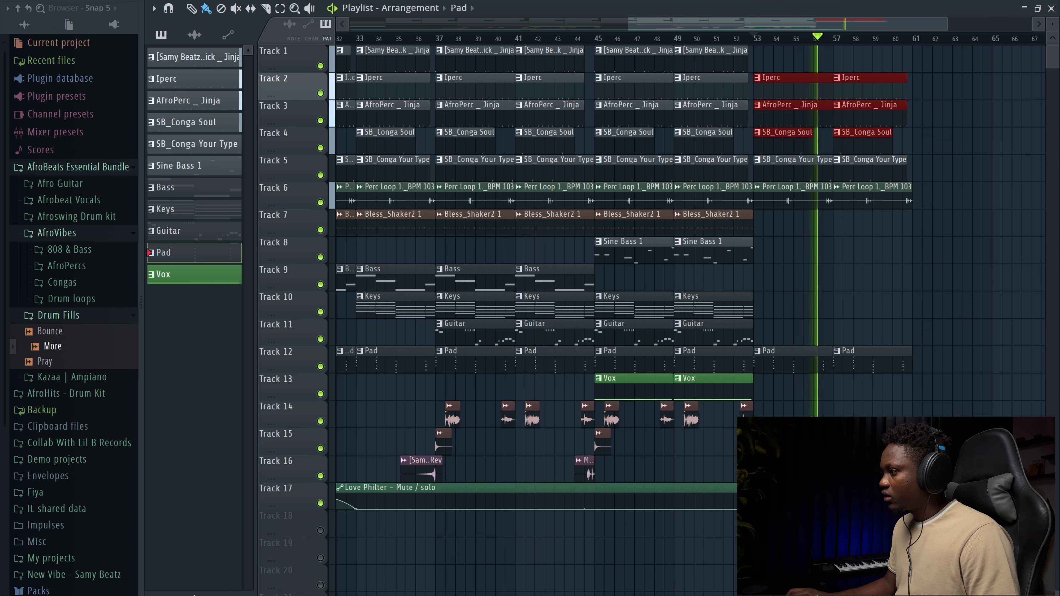
{"action": "key", "text": "space"}
{"action": "right_click", "coordinate": [754, 509]}
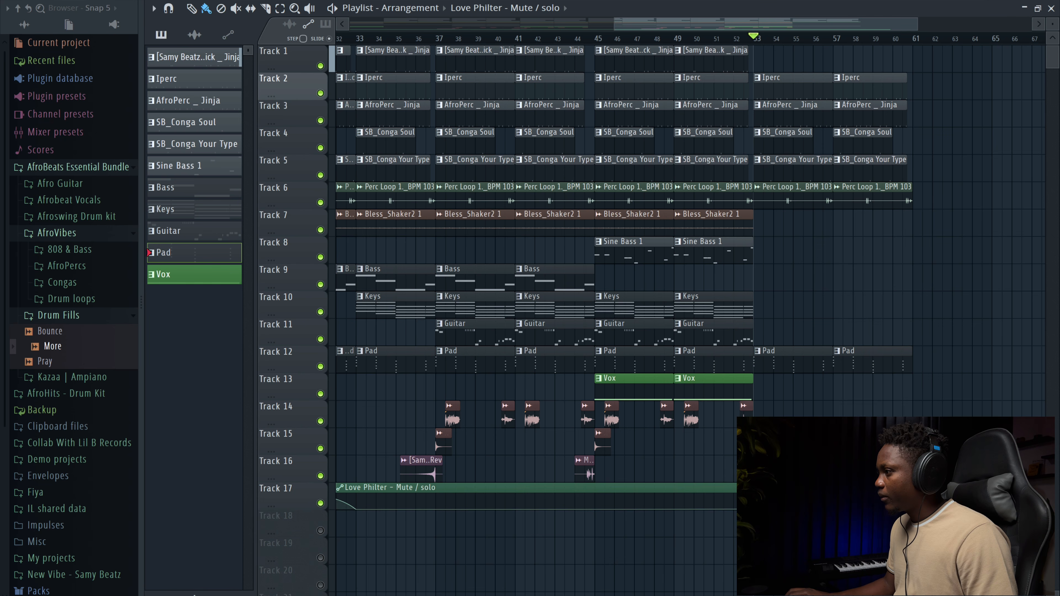
{"action": "key", "text": "space"}
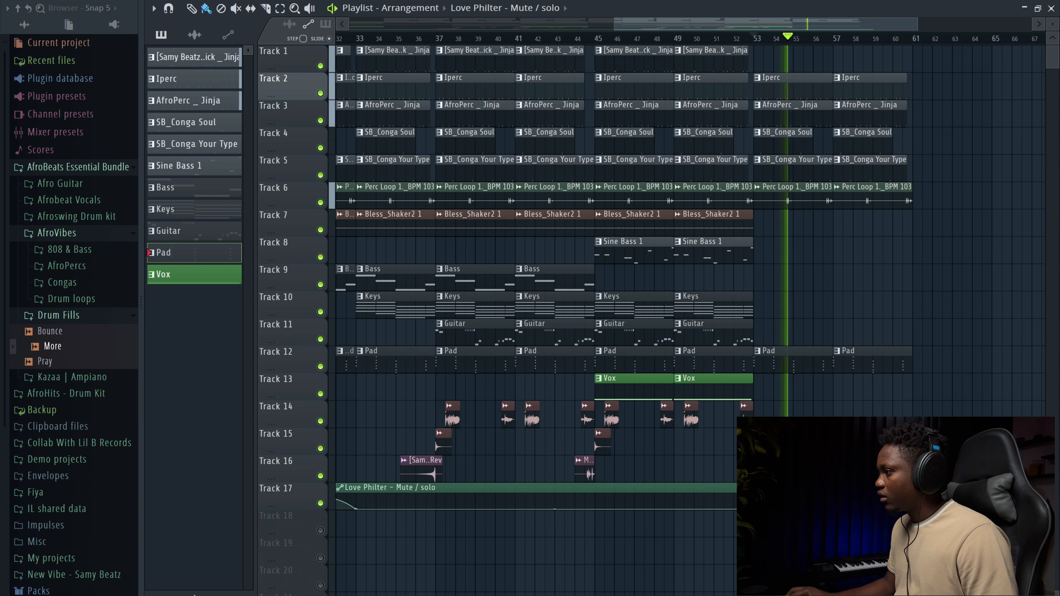
{"action": "scroll", "coordinate": [691, 272], "scroll_direction": "left", "scroll_amount": 5}
{"action": "scroll", "coordinate": [759, 249], "scroll_direction": "right", "scroll_amount": 5}
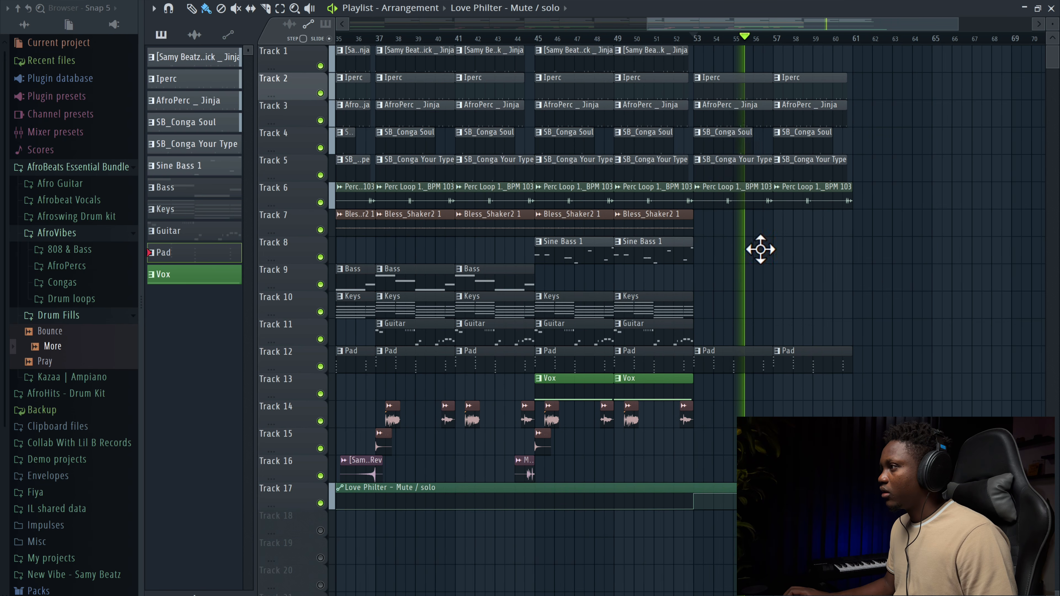
Step: Place a Kick _ Jinja clip at bar 57 on Track 1 and duplicate the Bless_Shaker2 clips on Track 7 into bars 53 to 61
{"action": "left_click", "coordinate": [669, 60]}
{"action": "left_click", "coordinate": [795, 62]}
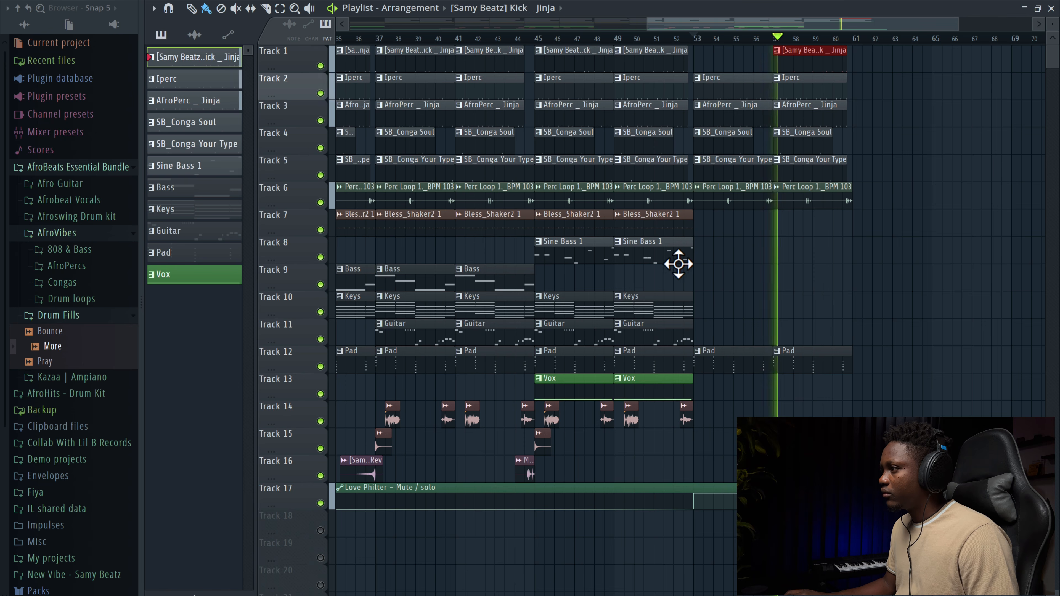
{"action": "left_click_drag", "start_coordinate": [703, 235], "coordinate": [547, 215]}
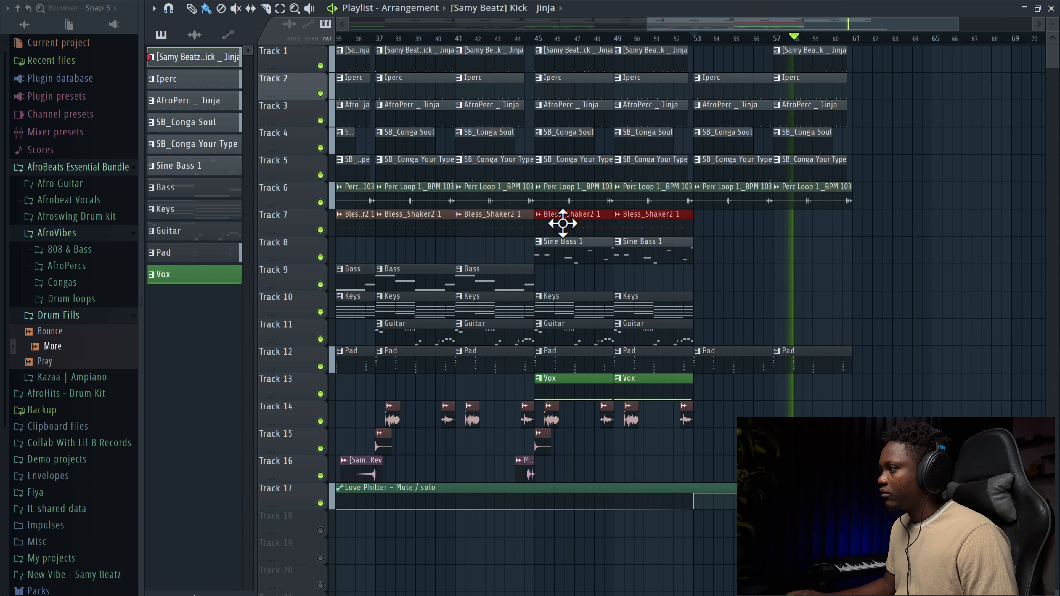
{"action": "key", "text": "ctrl+b"}
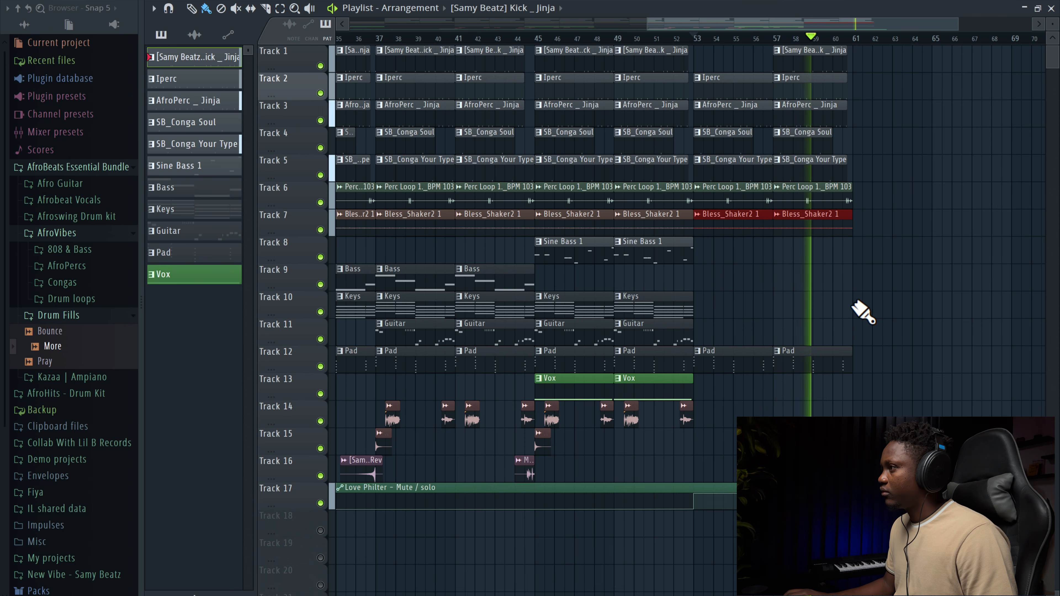
Step: Play back the extended ending from bar 53
{"action": "scroll", "coordinate": [856, 302], "scroll_direction": "left", "scroll_amount": 1}
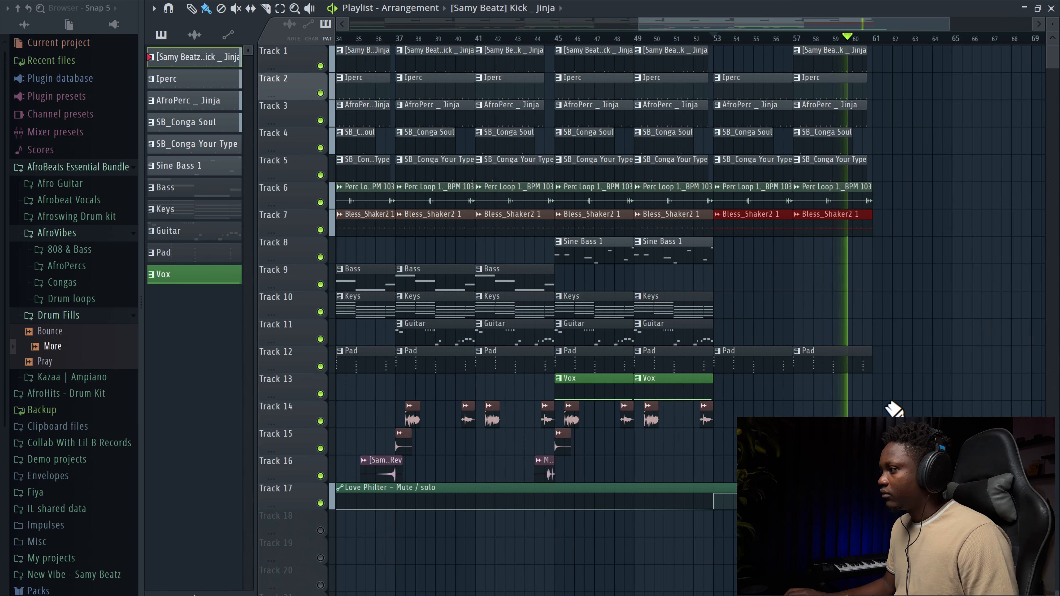
{"action": "left_click", "coordinate": [714, 500]}
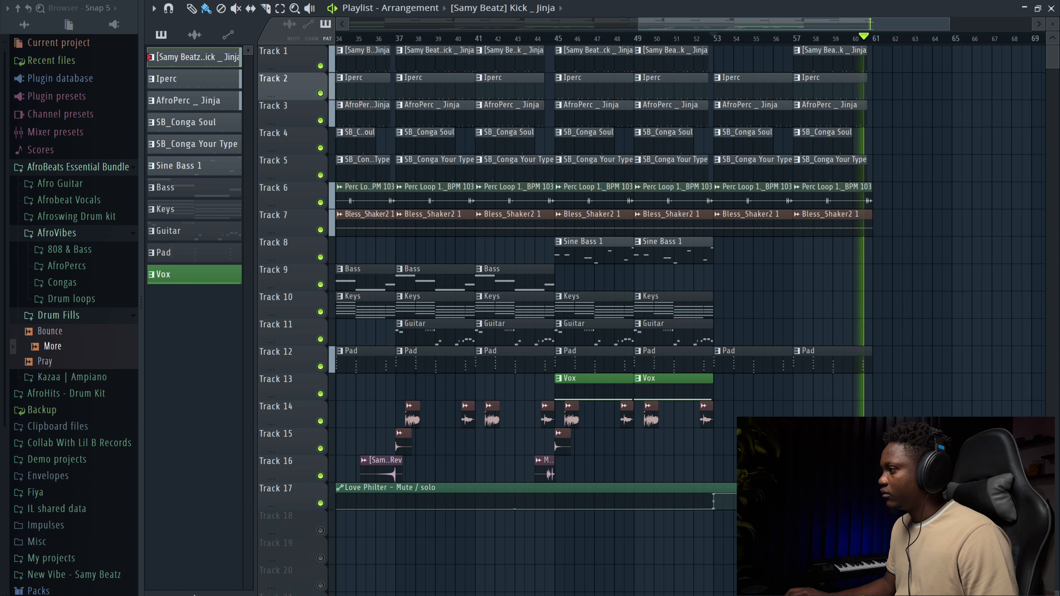
{"action": "key", "text": "space"}
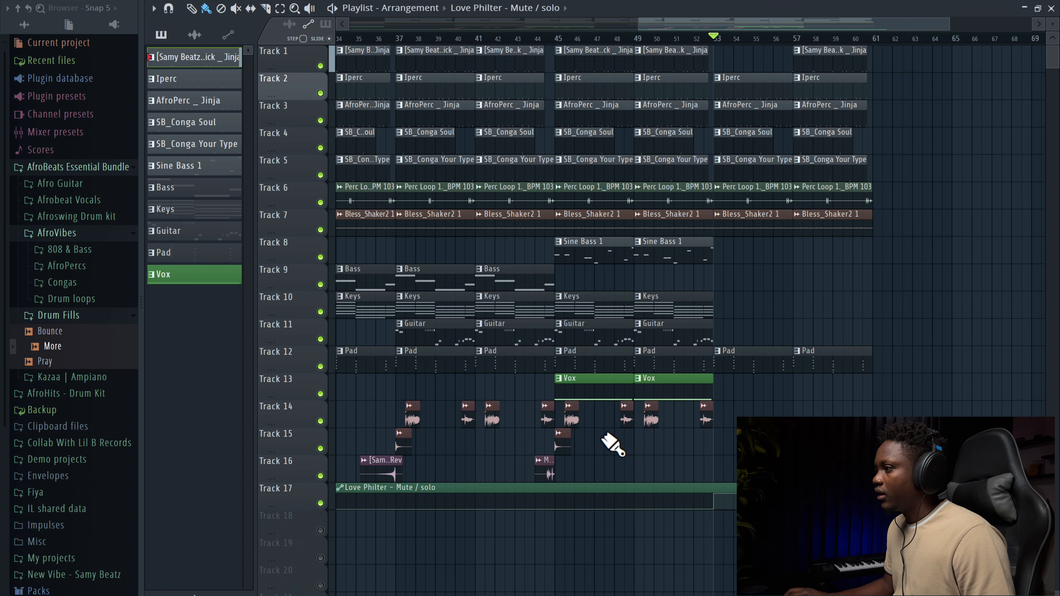
Step: Copy the transition effect clips on Tracks 14 to 16 into the ending section around bars 58 to 61
{"action": "left_click_drag", "start_coordinate": [737, 438], "coordinate": [645, 402]}
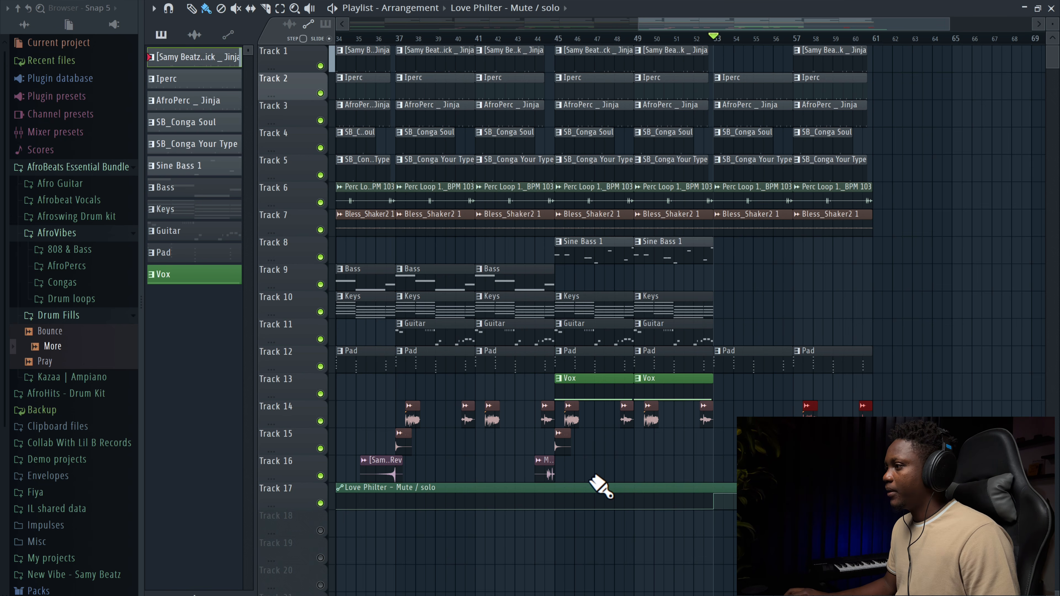
{"action": "left_click_drag", "start_coordinate": [589, 481], "coordinate": [522, 451]}
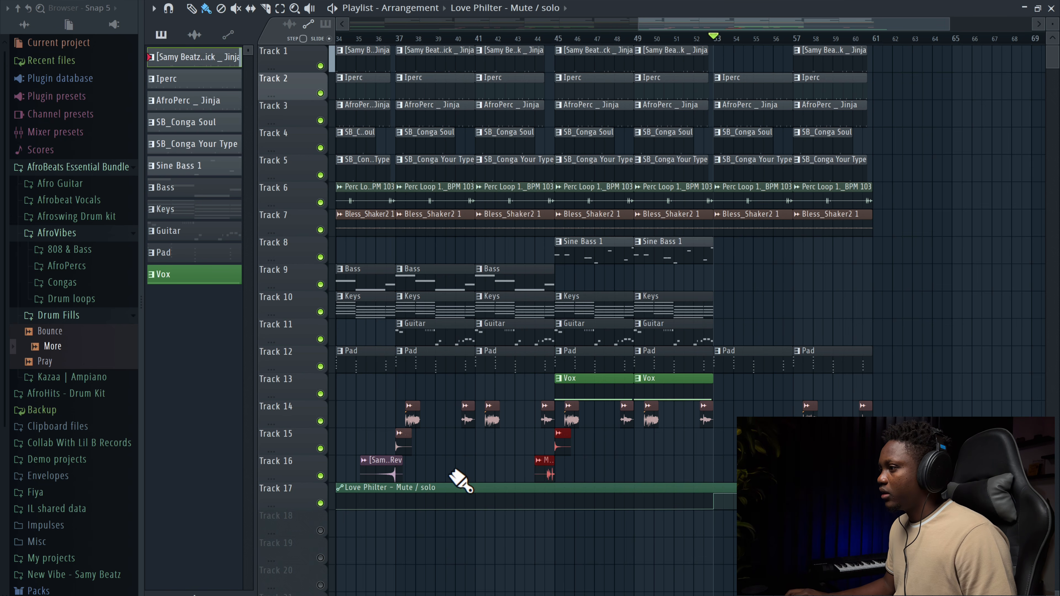
{"action": "left_click_drag", "start_coordinate": [439, 481], "coordinate": [356, 431]}
{"action": "left_click_drag", "start_coordinate": [623, 481], "coordinate": [681, 450]}
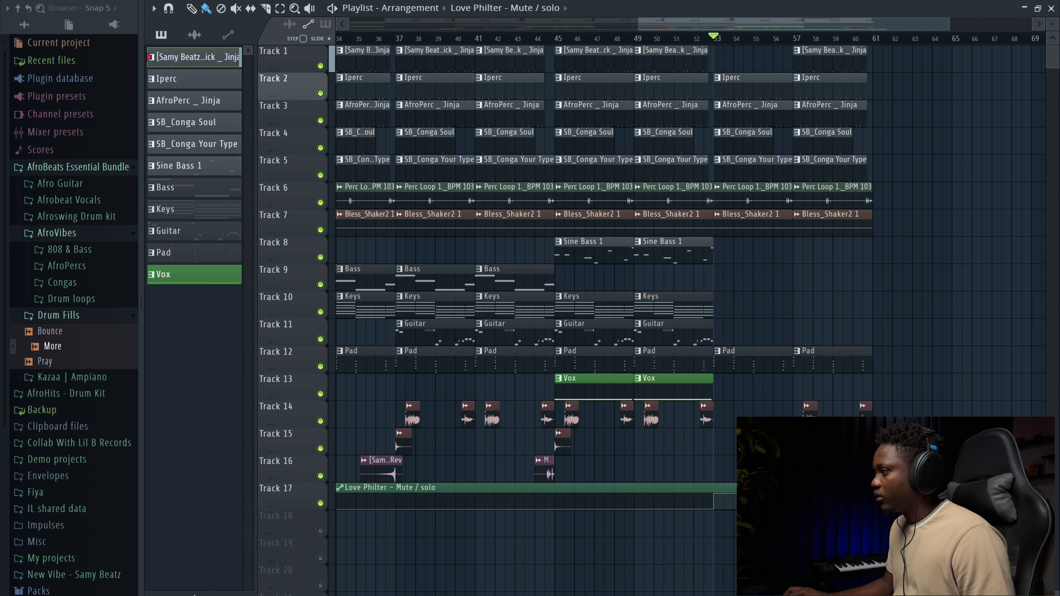
Step: Create an automation clip for the master volume
{"action": "scroll", "coordinate": [734, 448], "scroll_direction": "left", "scroll_amount": 10}
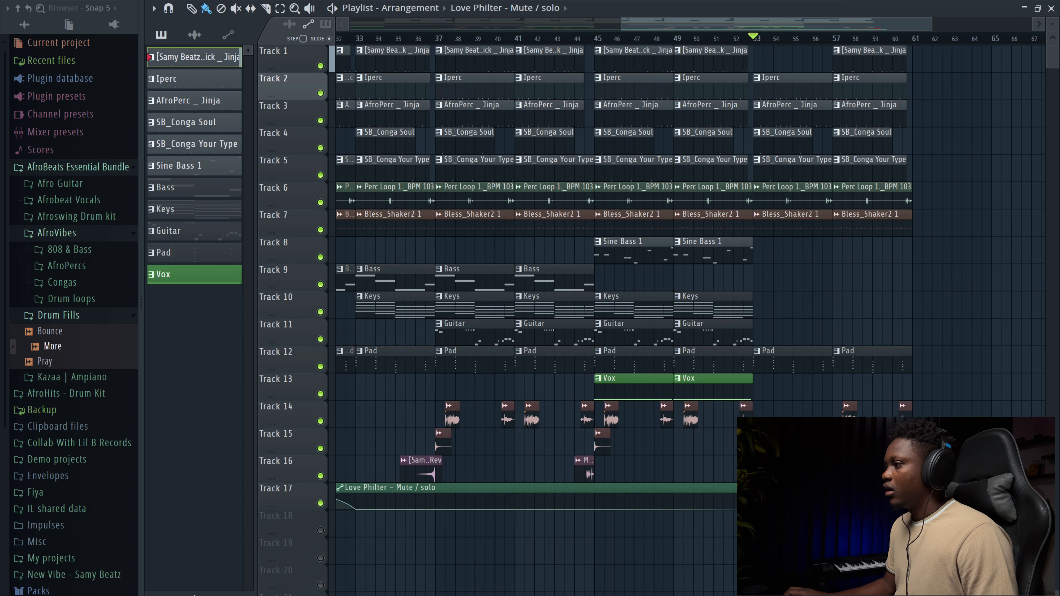
{"action": "left_click_drag", "start_coordinate": [473, 33], "coordinate": [327, 25]}
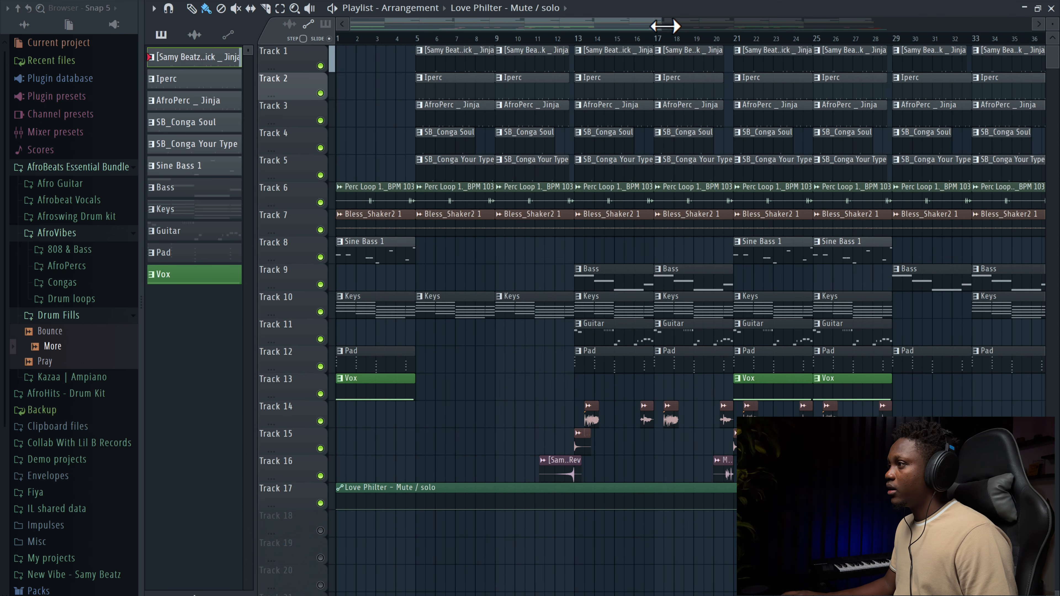
{"action": "left_click_drag", "start_coordinate": [663, 26], "coordinate": [926, 58]}
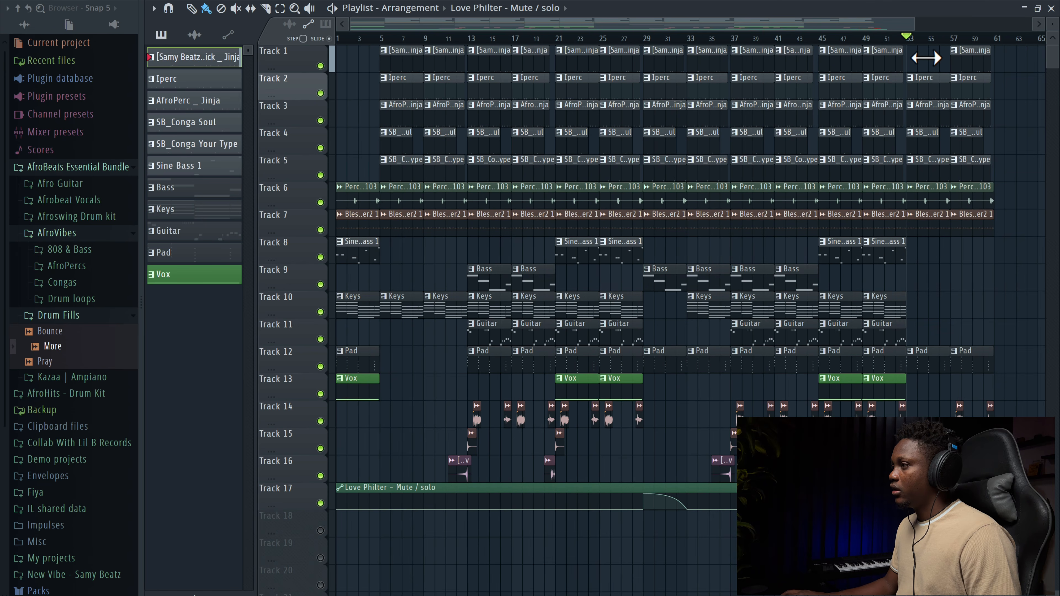
{"action": "left_click_drag", "start_coordinate": [1049, 19], "coordinate": [1050, 30]}
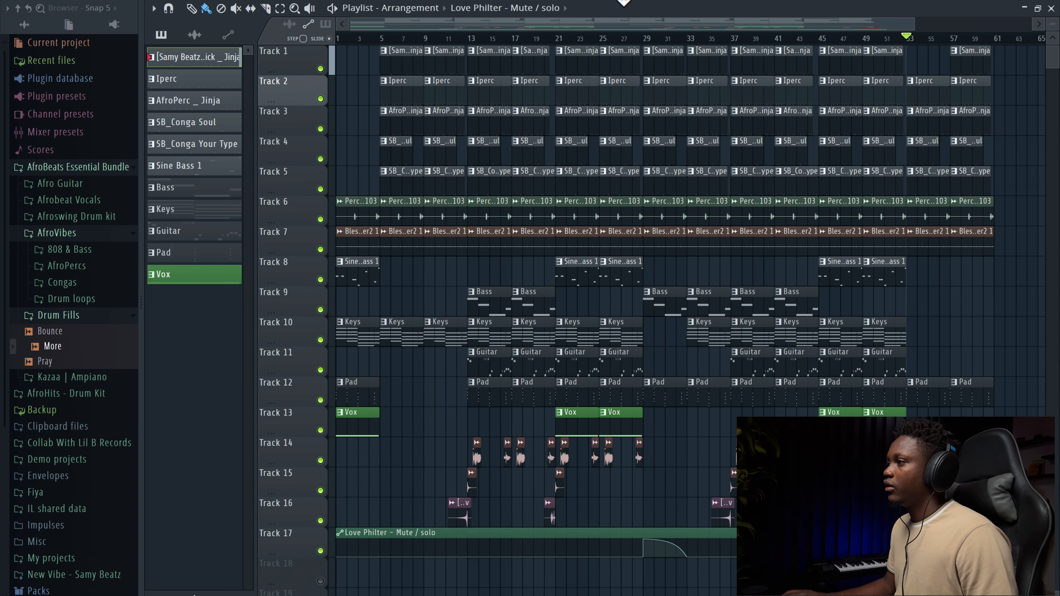
{"action": "key", "text": "F9"}
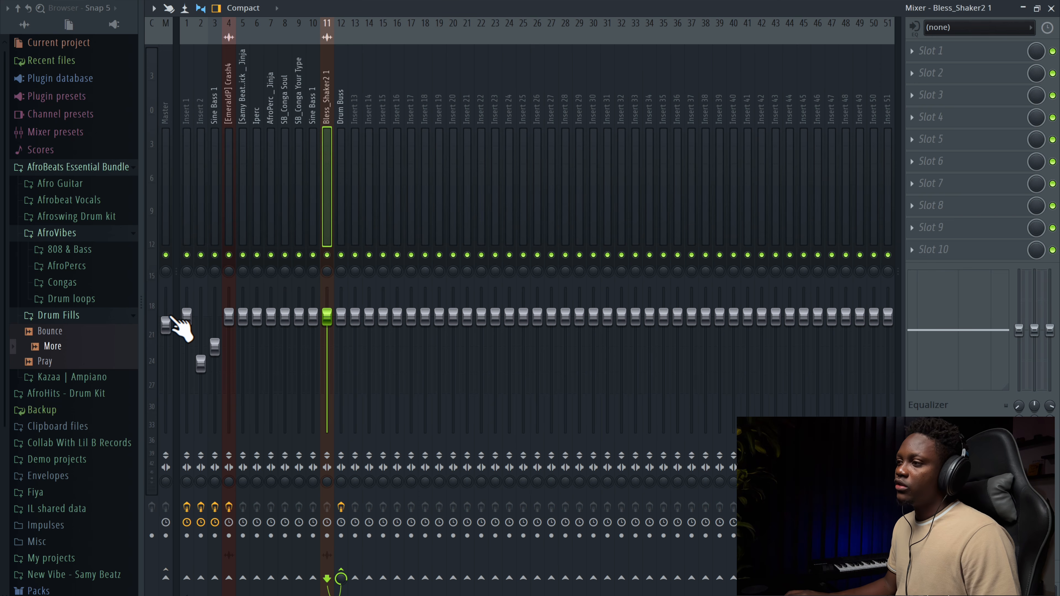
{"action": "left_click", "coordinate": [166, 323]}
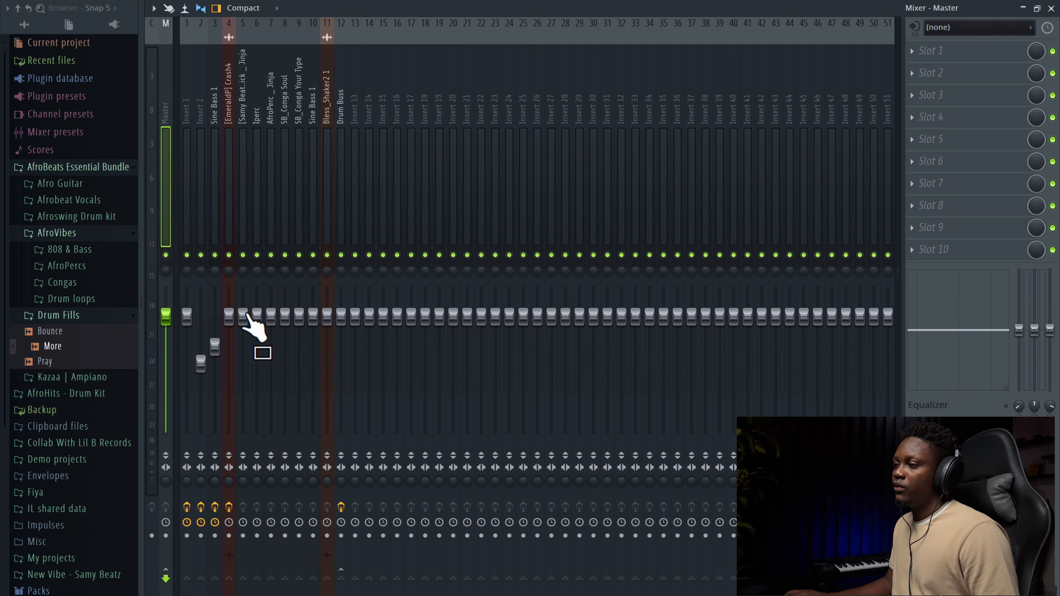
{"action": "right_click", "coordinate": [167, 318]}
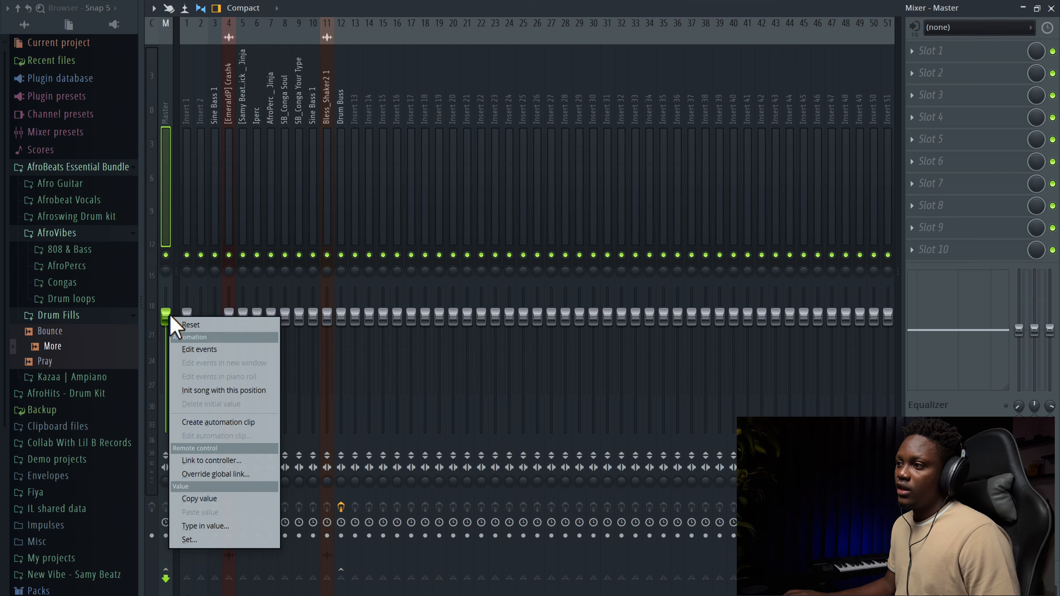
{"action": "left_click", "coordinate": [247, 422]}
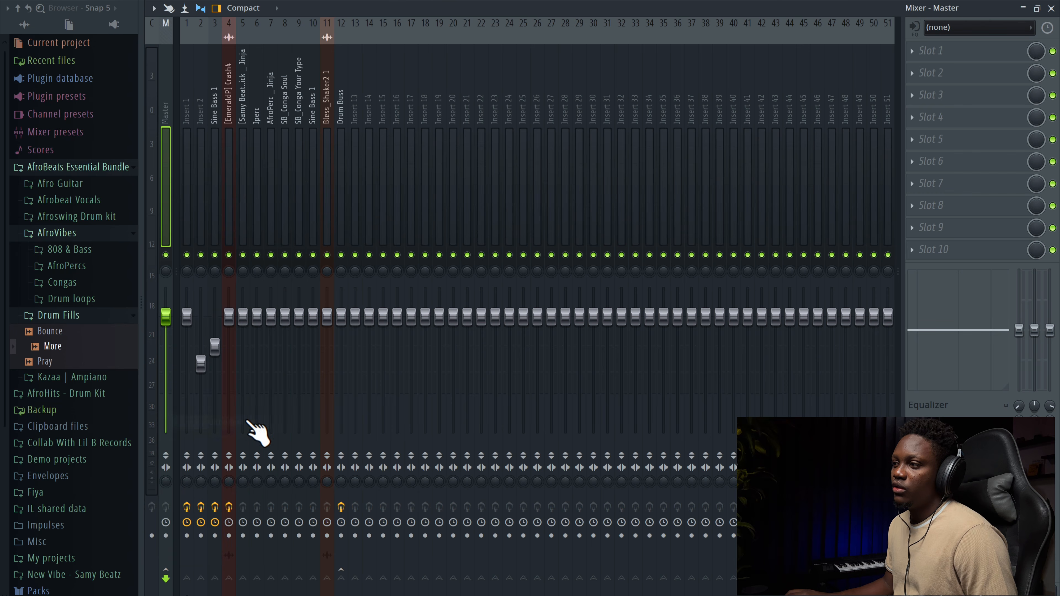
{"action": "left_click", "coordinate": [1051, 9]}
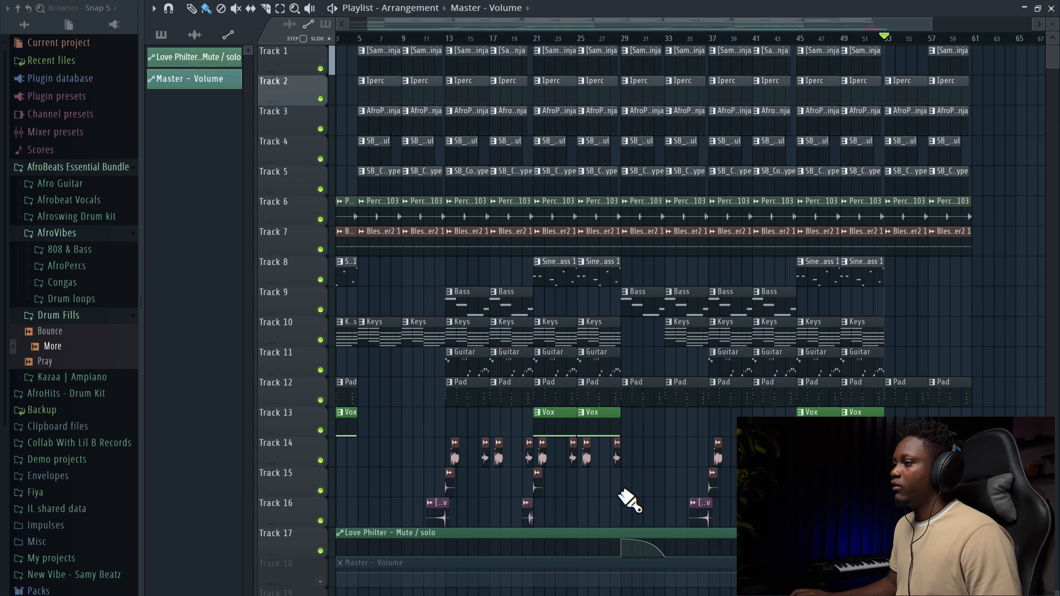
Step: Shape the master volume automation into a fade-out from bar 53 to the song's end and play it back
{"action": "left_click", "coordinate": [320, 581]}
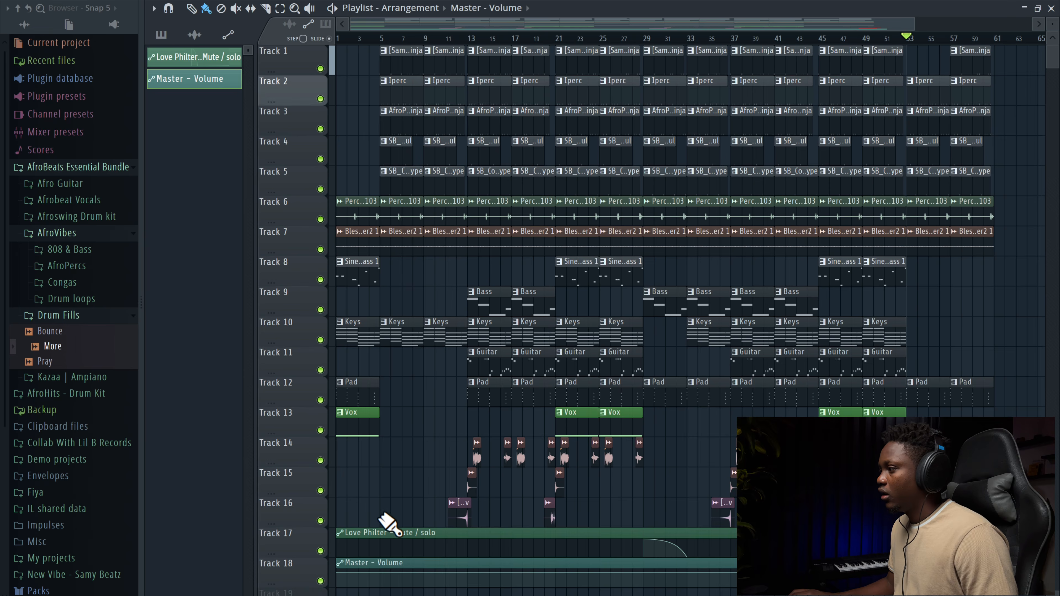
{"action": "scroll", "coordinate": [386, 504], "scroll_direction": "down", "scroll_amount": 5}
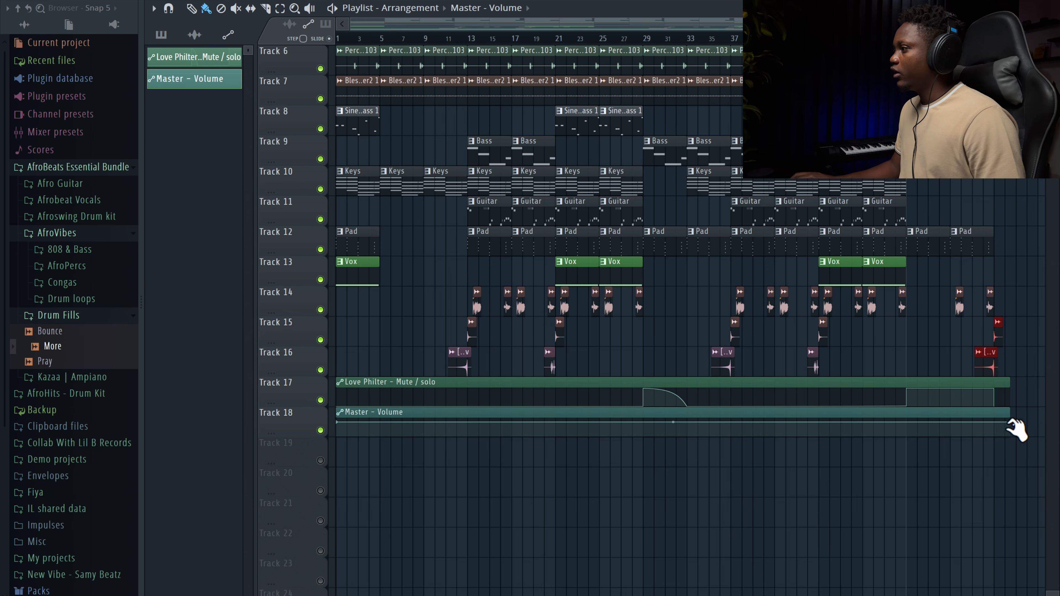
{"action": "right_click", "coordinate": [1010, 422]}
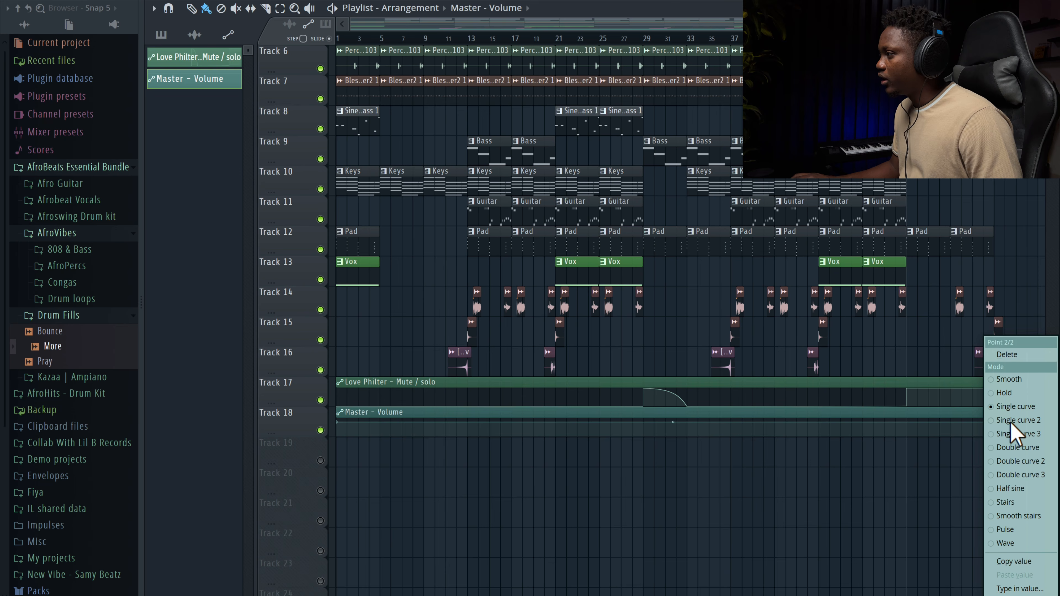
{"action": "left_click", "coordinate": [1028, 560]}
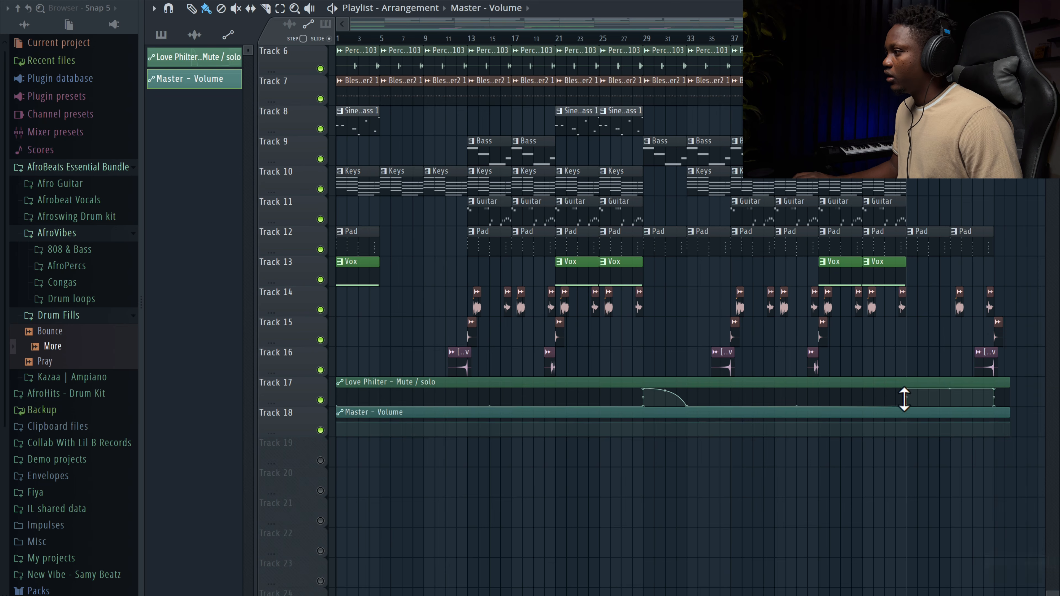
{"action": "right_click", "coordinate": [907, 422]}
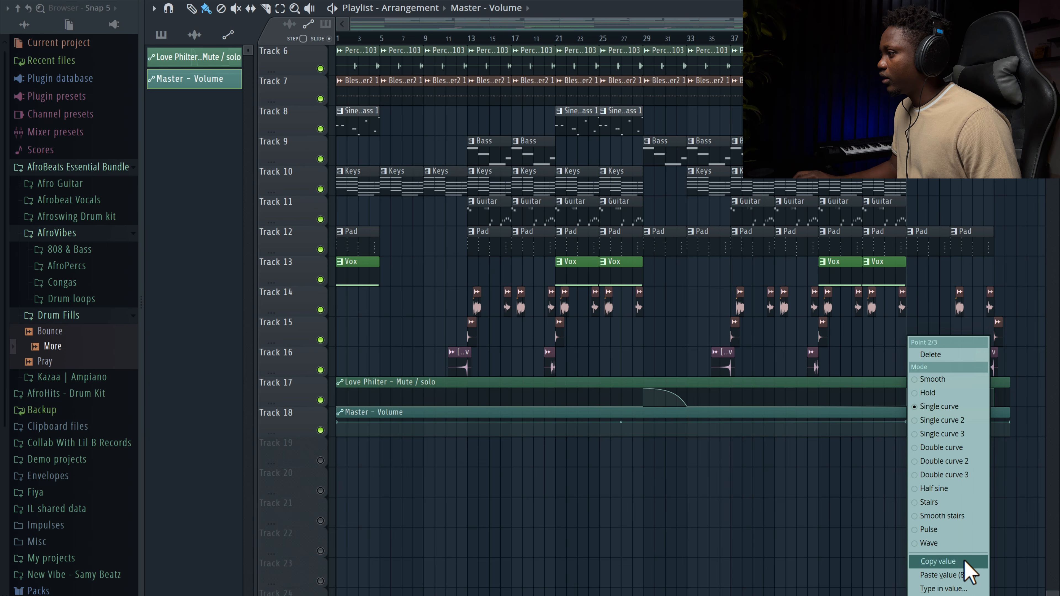
{"action": "left_click", "coordinate": [947, 575]}
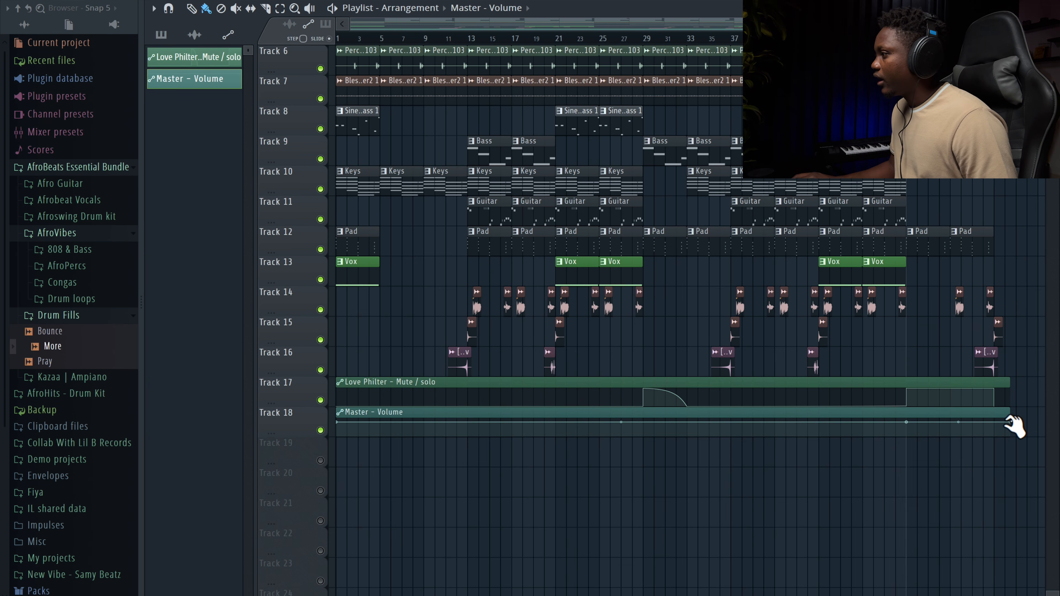
{"action": "key", "text": "space"}
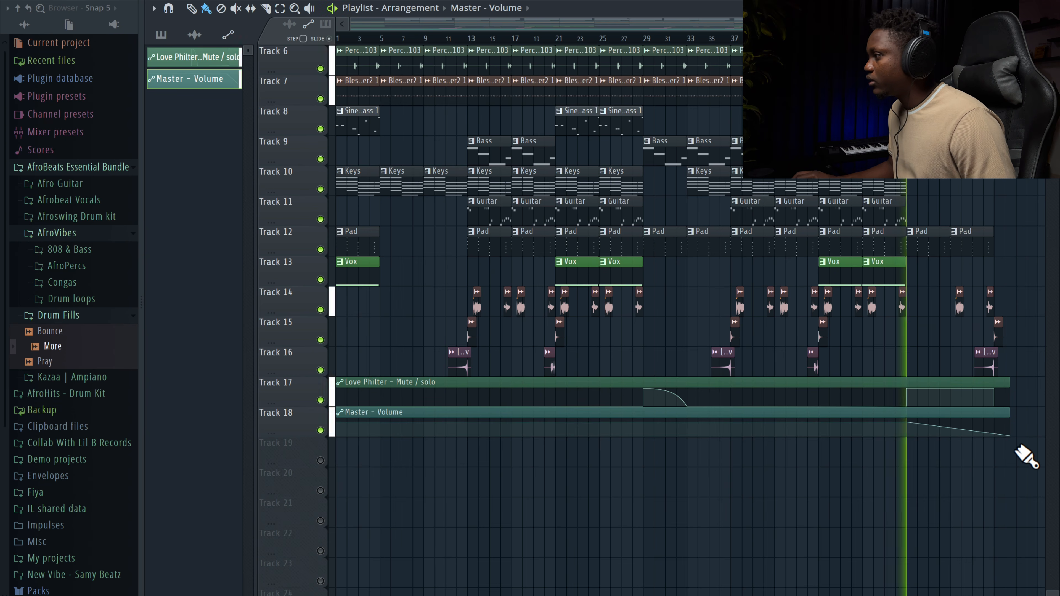
Step: Add Bass clips on Track 9 across bars 53 to 61 and start playback
{"action": "scroll", "coordinate": [900, 387], "scroll_direction": "up", "scroll_amount": 5}
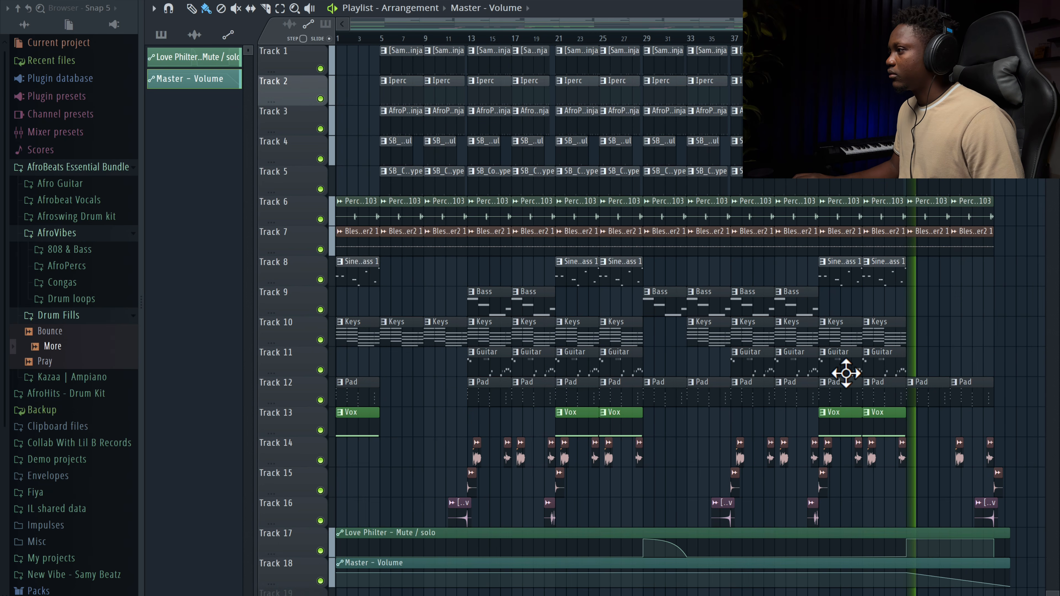
{"action": "left_click", "coordinate": [696, 298]}
{"action": "left_click", "coordinate": [753, 308]}
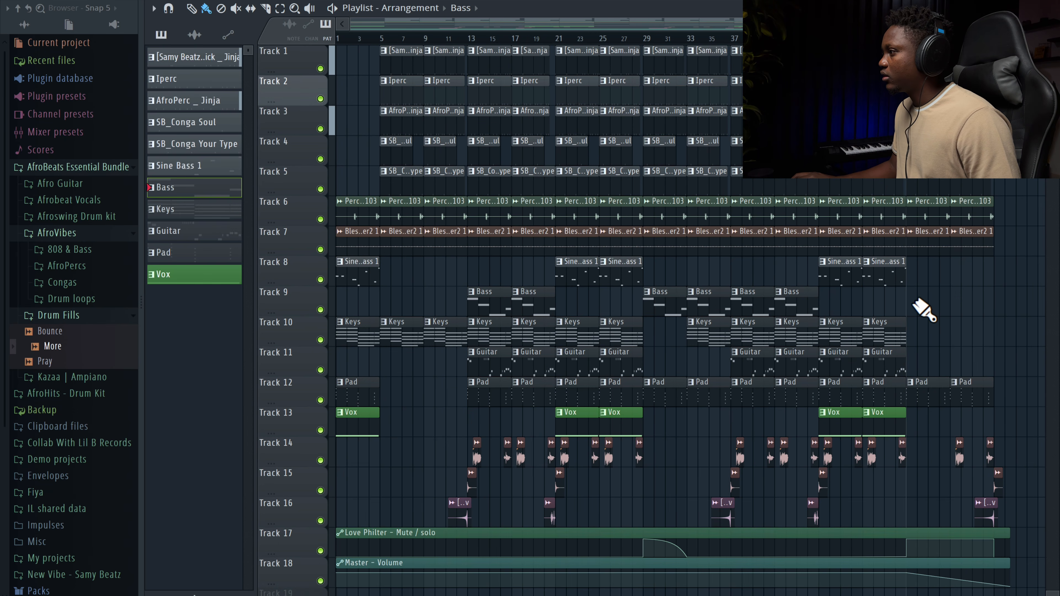
{"action": "key", "text": "space"}
{"action": "scroll", "coordinate": [973, 168], "scroll_direction": "down", "scroll_amount": 1}
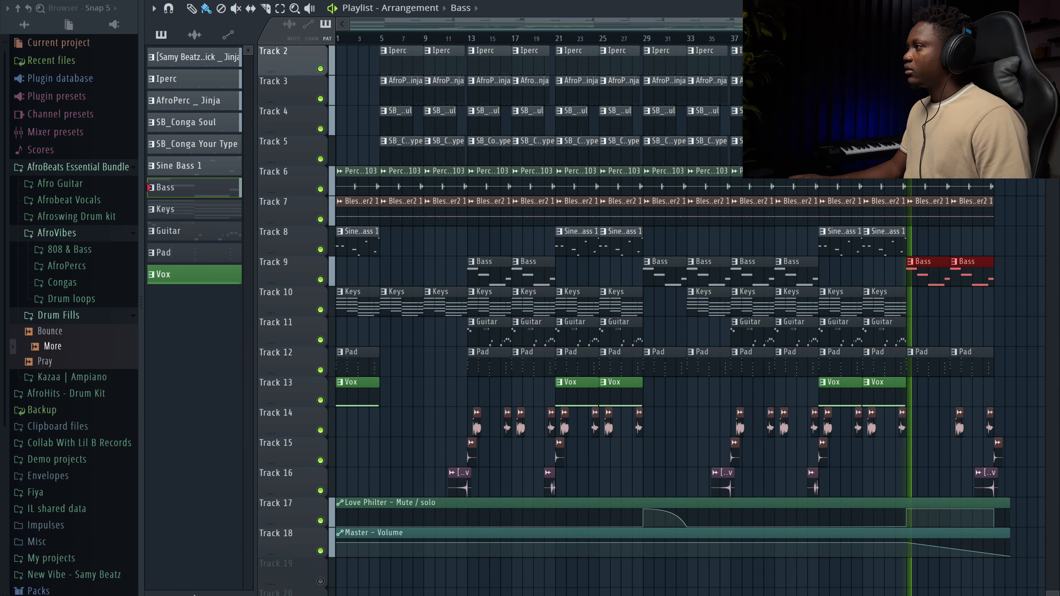
{"action": "scroll", "coordinate": [973, 167], "scroll_direction": "down", "scroll_amount": 3}
{"action": "scroll", "coordinate": [973, 167], "scroll_direction": "up", "scroll_amount": 3}
{"action": "scroll", "coordinate": [973, 167], "scroll_direction": "up", "scroll_amount": 1}
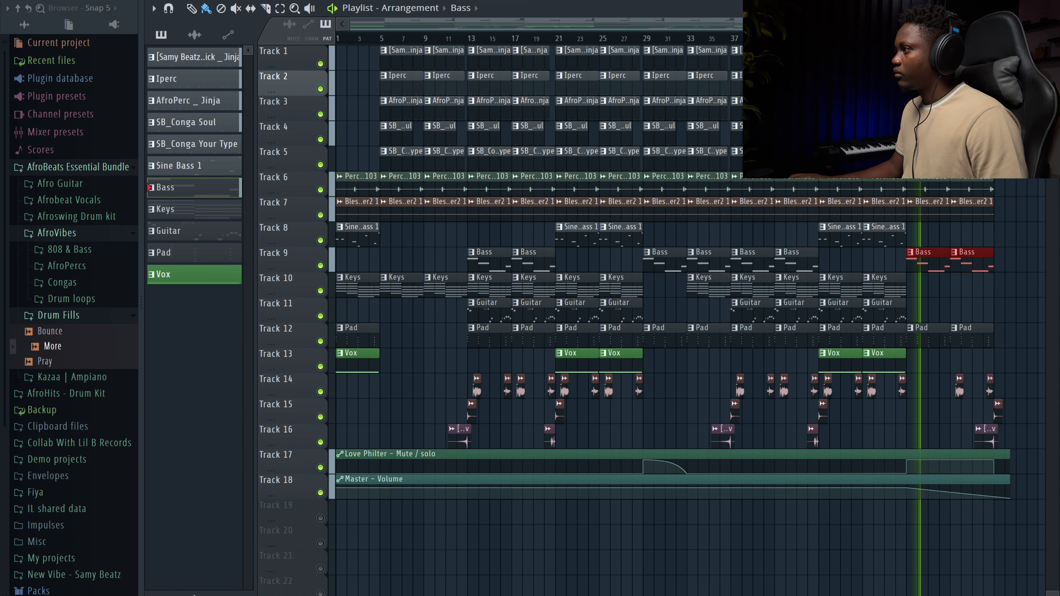
{"action": "scroll", "coordinate": [973, 167], "scroll_direction": "down", "scroll_amount": 1}
{"action": "scroll", "coordinate": [958, 256], "scroll_direction": "up", "scroll_amount": 1}
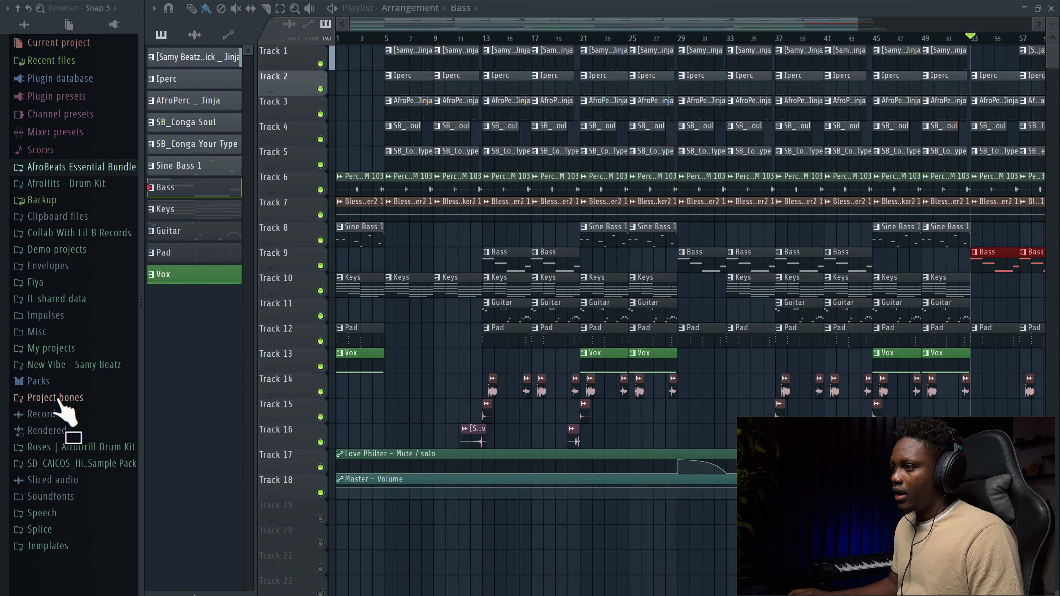
Step: Place the Samy Beatz Tag 2022 sample from the Fiya folder on Track 20 near the song's start and play it
{"action": "left_click", "coordinate": [31, 285]}
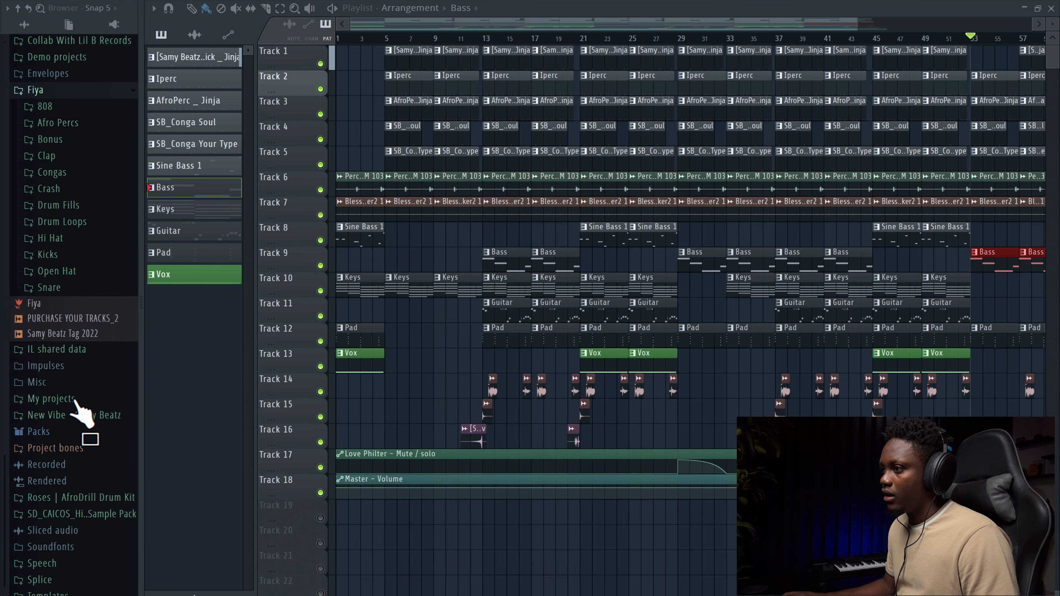
{"action": "scroll", "coordinate": [49, 320], "scroll_direction": "up", "scroll_amount": 2}
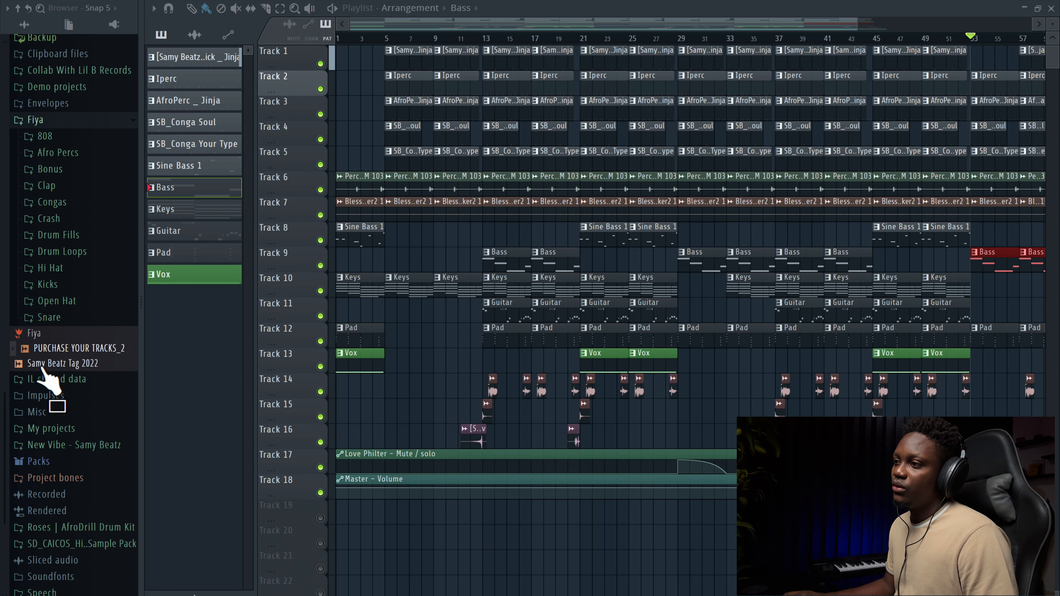
{"action": "left_click_drag", "start_coordinate": [86, 368], "coordinate": [403, 540]}
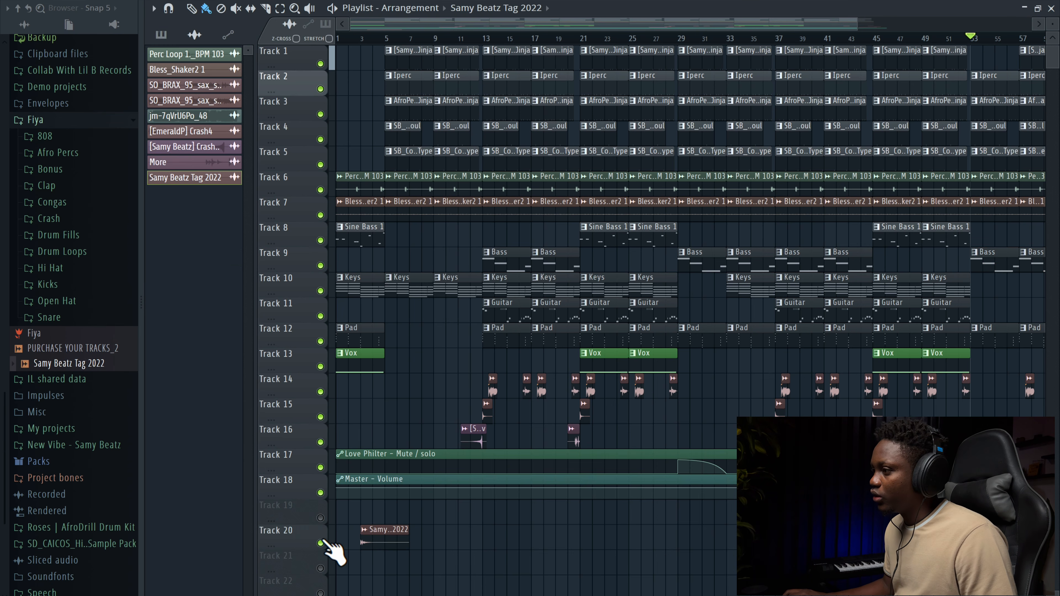
{"action": "key", "text": "space"}
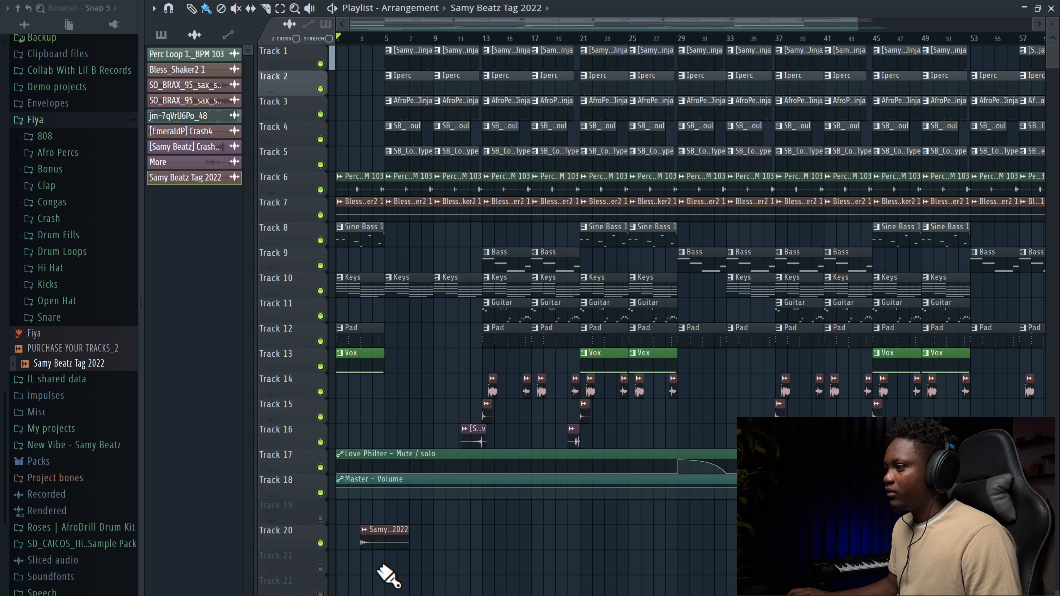
{"action": "key", "text": "space"}
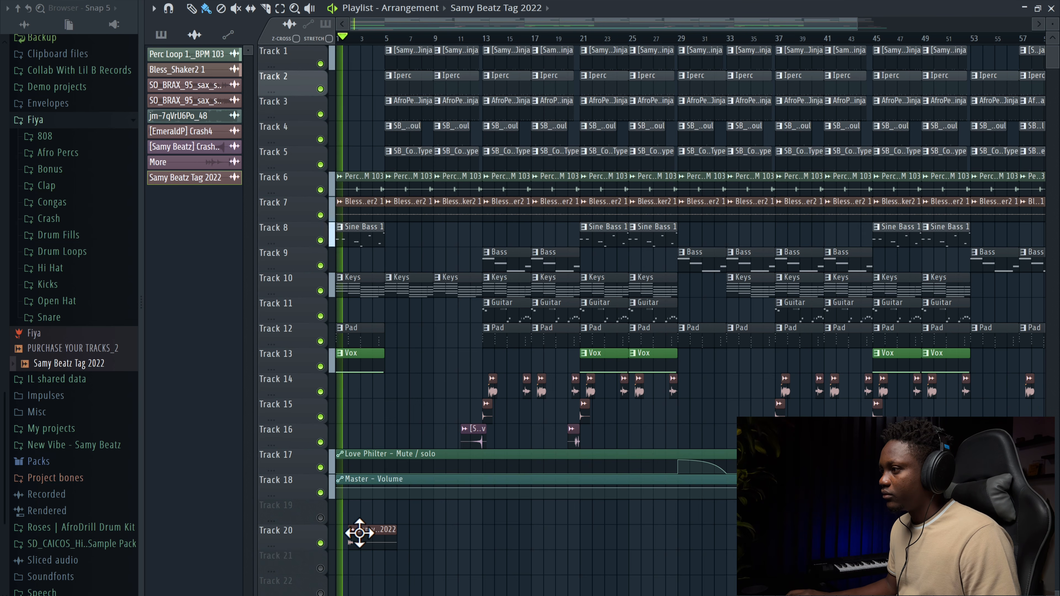
Step: Place the PURCHASE YOUR TRACKS_2 sample from the Fiya folder on Track 21 around bar 12
{"action": "double_click", "coordinate": [360, 532]}
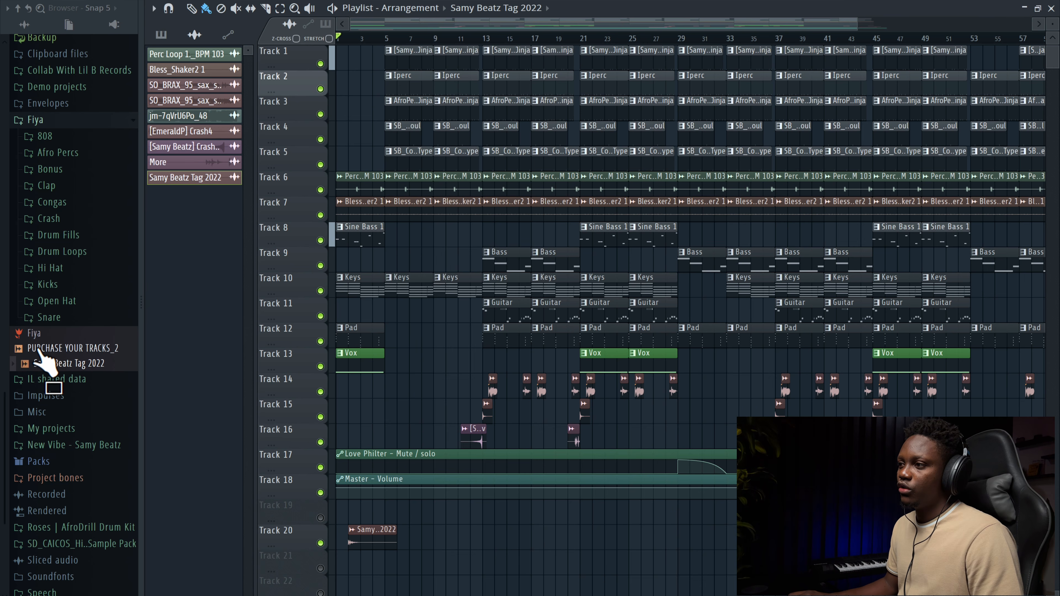
{"action": "left_click_drag", "start_coordinate": [39, 355], "coordinate": [524, 541]}
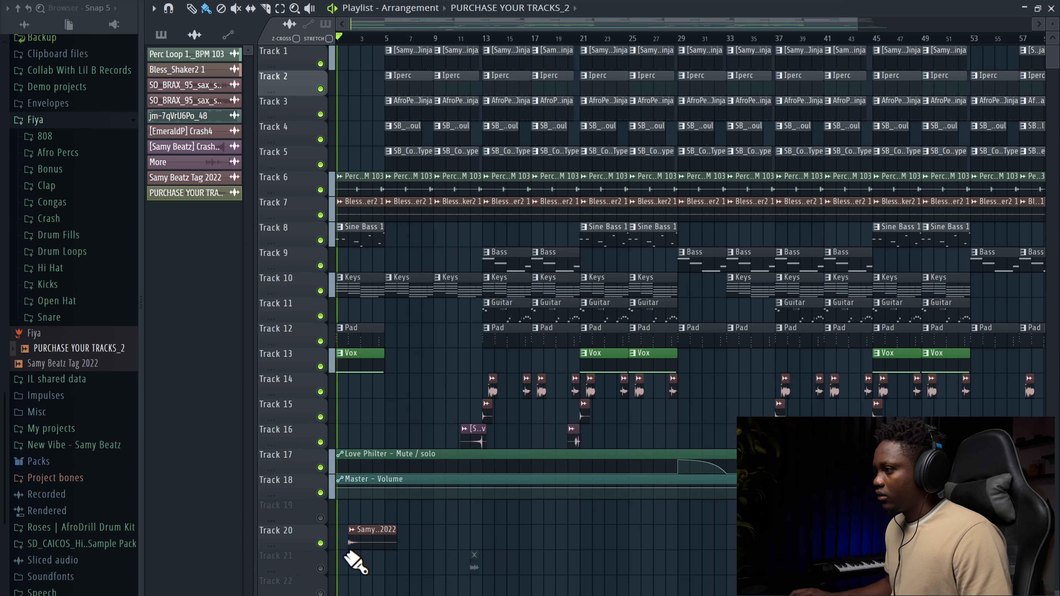
{"action": "left_click", "coordinate": [320, 569]}
Step: Route the PURCHASE YOUR TRACKS_2 clip's channel to its own free mixer insert
{"action": "double_click", "coordinate": [476, 565]}
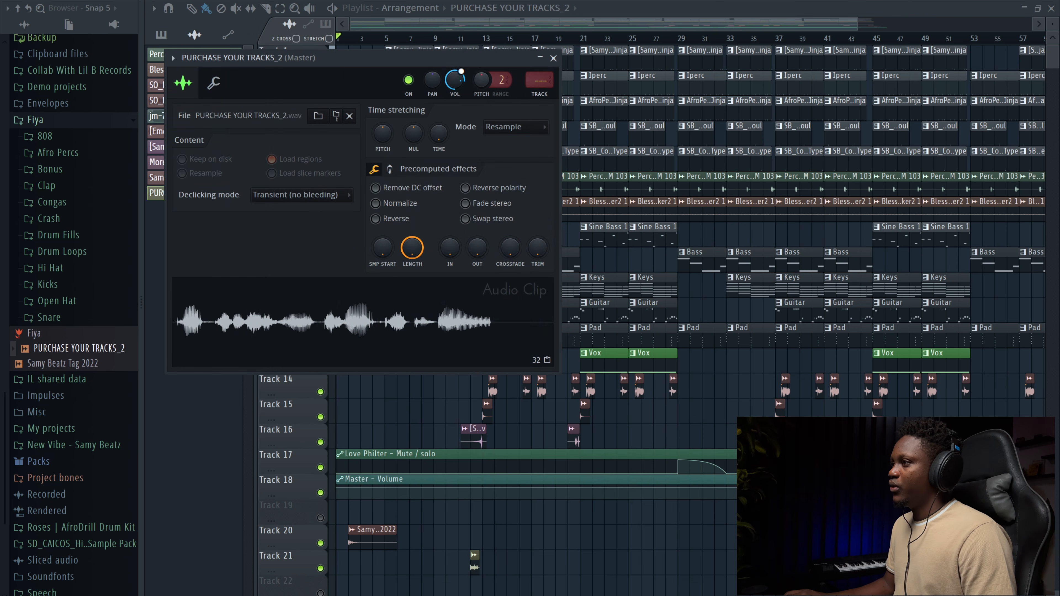
{"action": "key", "text": "ctrl+l"}
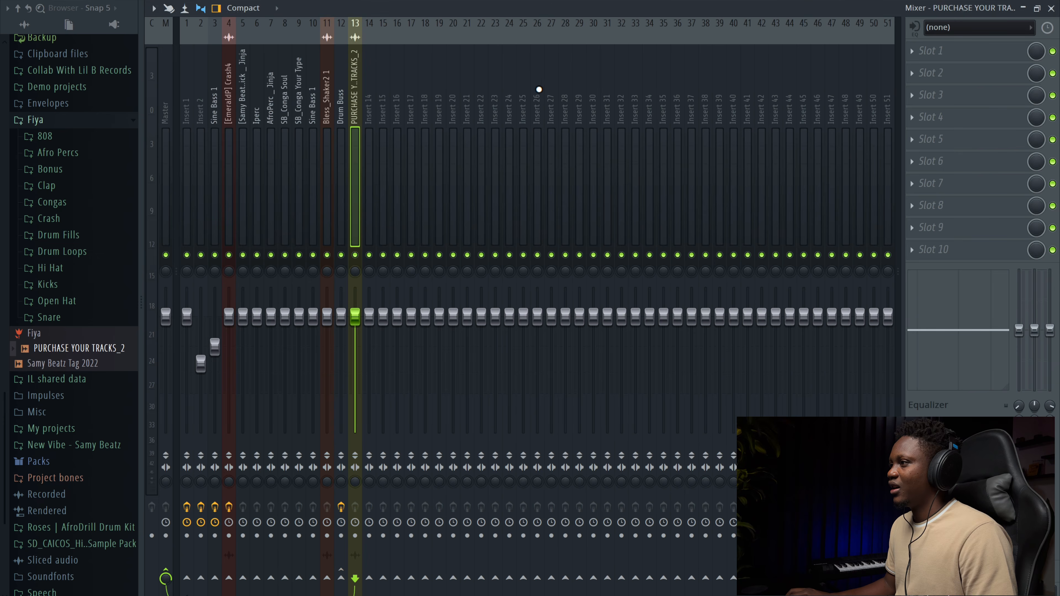
{"action": "left_click", "coordinate": [1052, 8]}
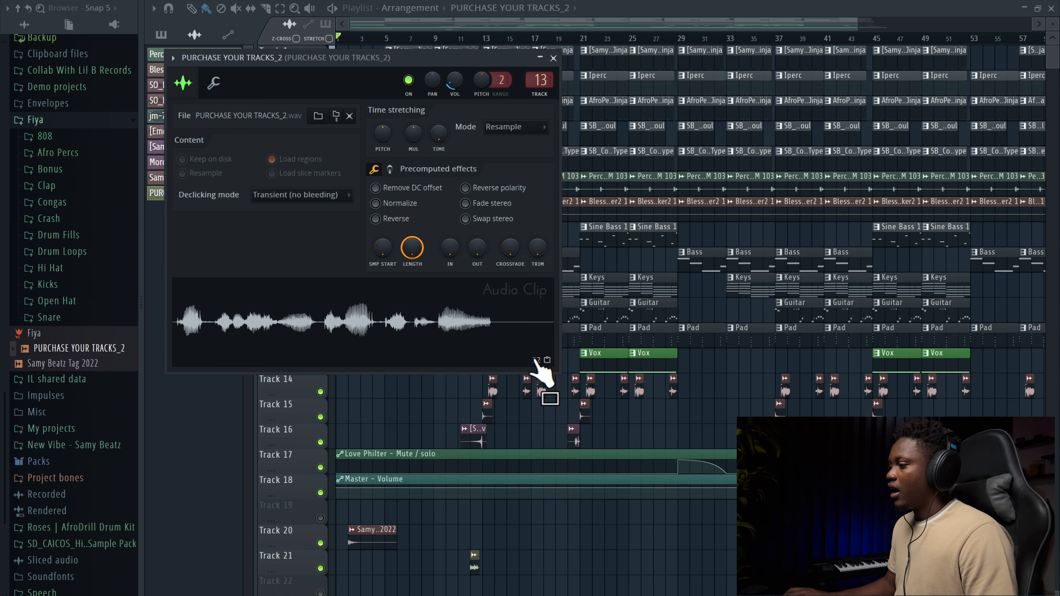
Step: Add a second Samy Beatz Tag 2022 clip on Track 20 around bar 29
{"action": "left_click", "coordinate": [368, 544]}
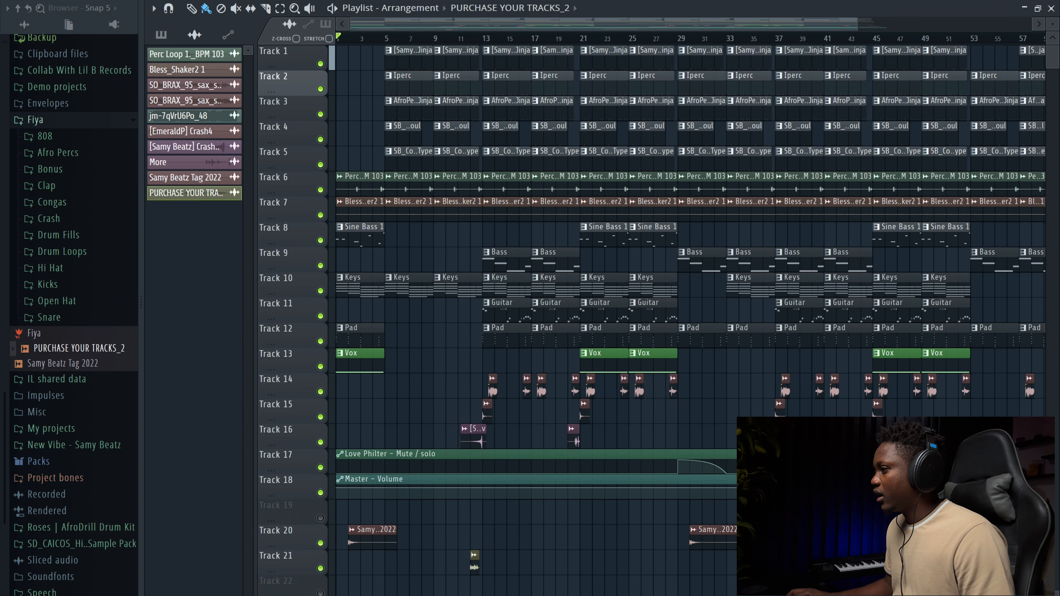
{"action": "scroll", "coordinate": [691, 309], "scroll_direction": "right", "scroll_amount": 5}
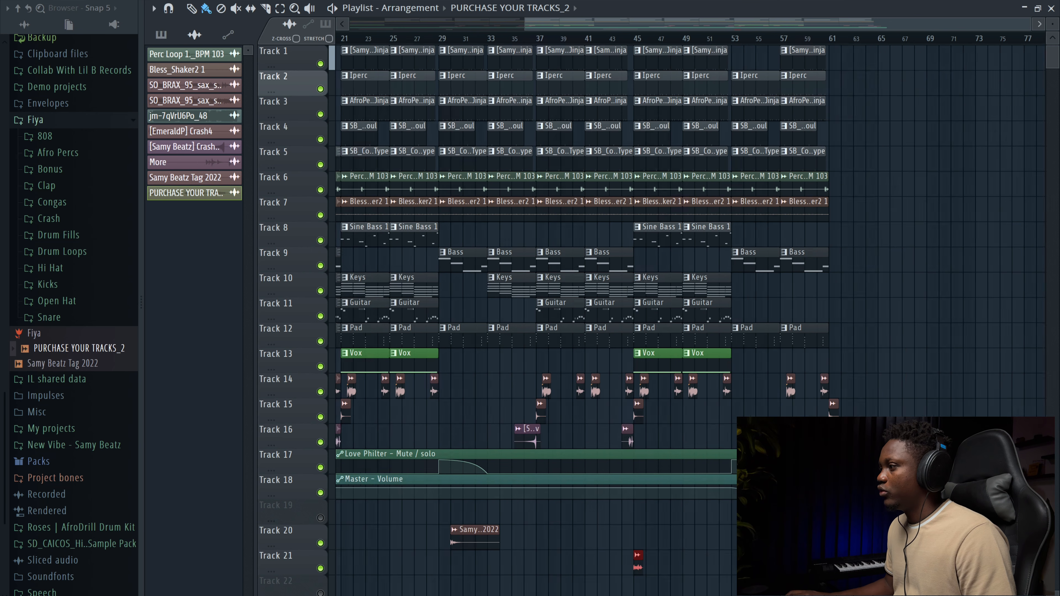
{"action": "scroll", "coordinate": [731, 516], "scroll_direction": "left", "scroll_amount": 5}
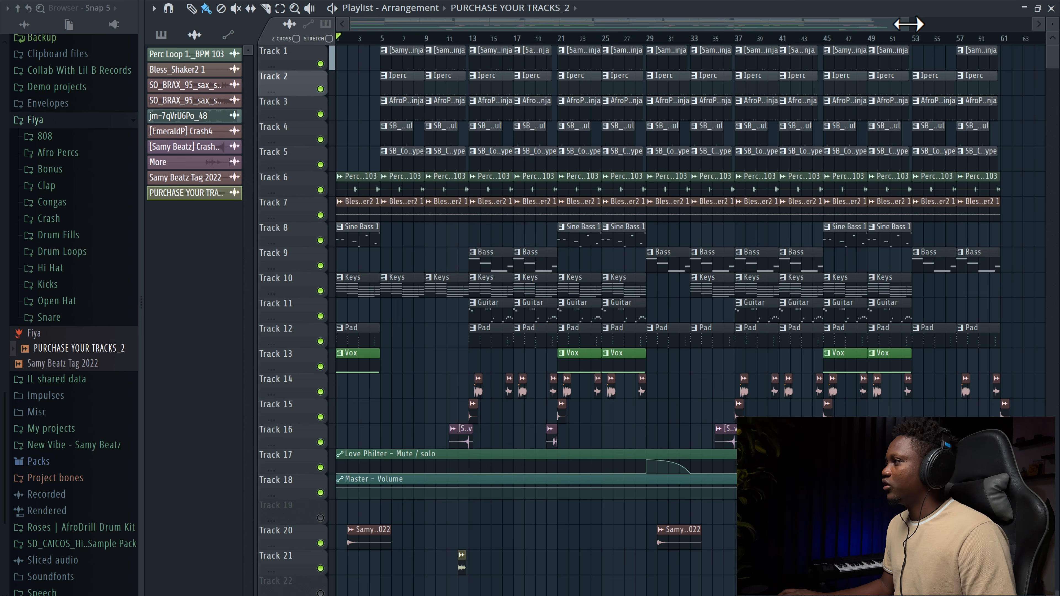
{"action": "left_click_drag", "start_coordinate": [908, 24], "coordinate": [880, 24]}
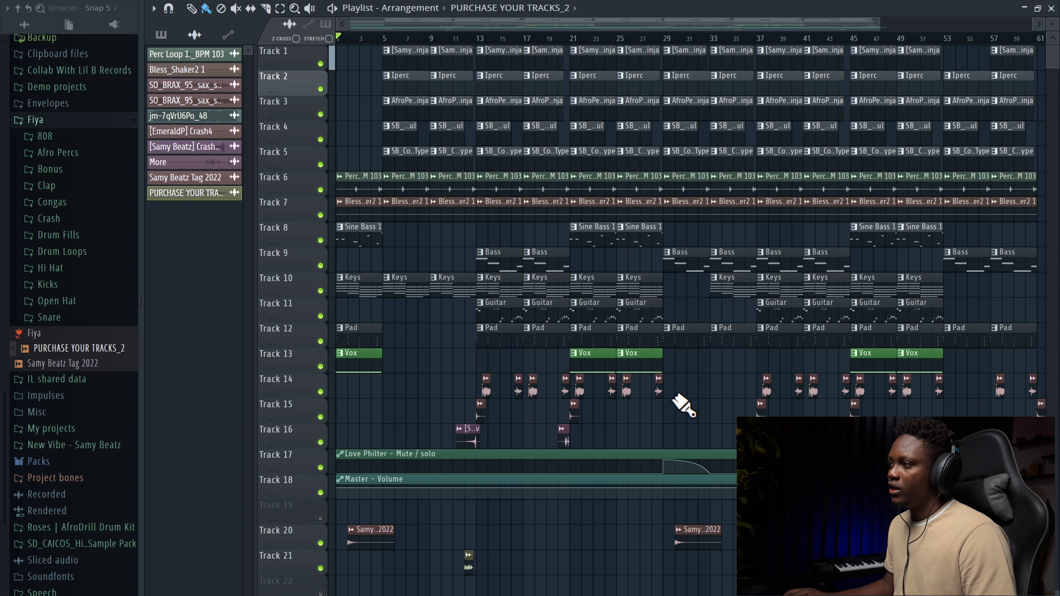
Step: Scroll and zoom across the arrangement to review the placement of the tag clips
{"action": "scroll", "coordinate": [656, 353], "scroll_direction": "right", "scroll_amount": 6}
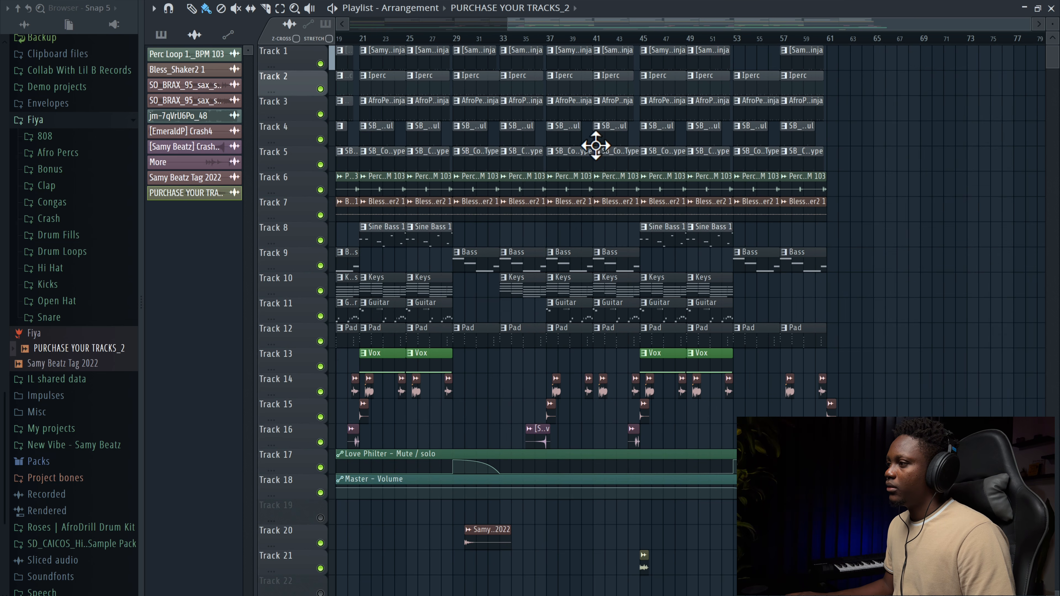
{"action": "scroll", "coordinate": [649, 352], "scroll_direction": "left", "scroll_amount": 6}
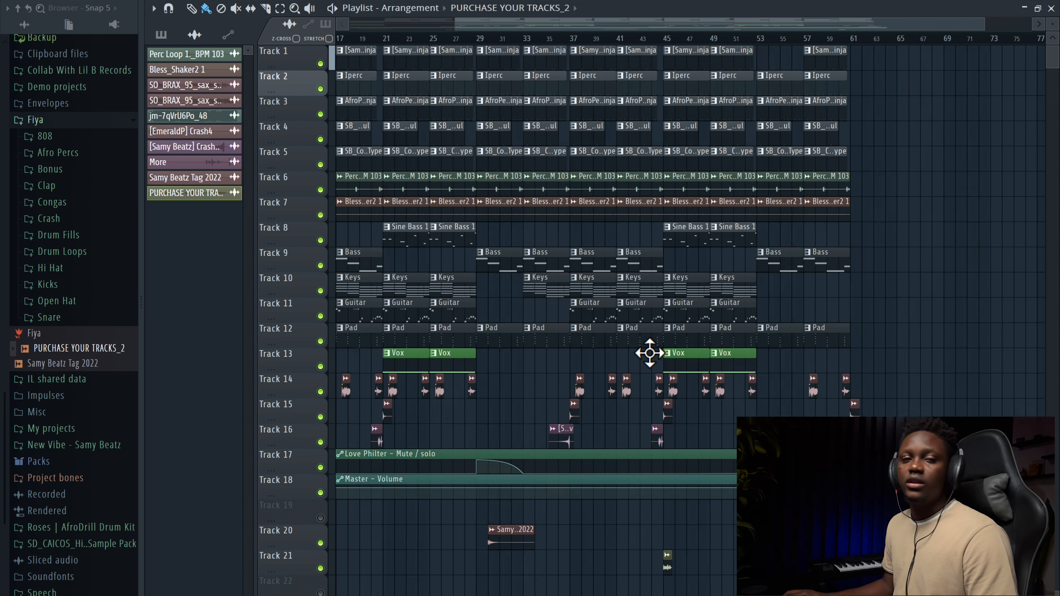
{"action": "scroll", "coordinate": [650, 353], "scroll_direction": "right", "scroll_amount": 7}
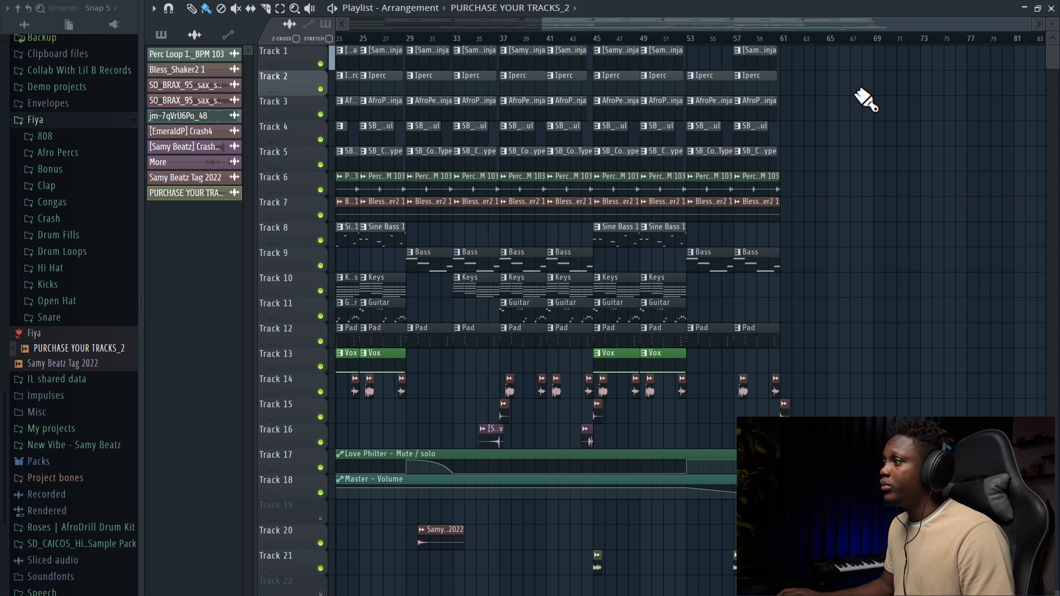
{"action": "mouse_move", "coordinate": [746, 35]}
{"action": "left_mouse_down"}
{"action": "mouse_move", "coordinate": [812, 35]}
{"action": "mouse_move", "coordinate": [754, 48]}
{"action": "mouse_move", "coordinate": [591, 156]}
{"action": "left_mouse_up"}
{"action": "scroll", "coordinate": [591, 156], "scroll_direction": "left", "scroll_amount": 7}
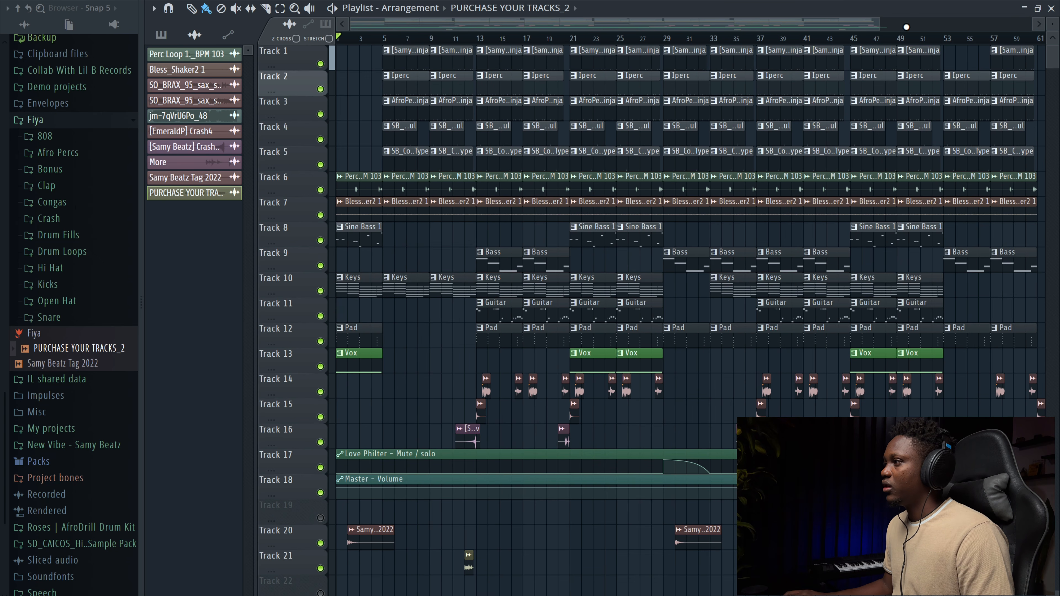
{"action": "left_click_drag", "start_coordinate": [878, 21], "coordinate": [912, 24]}
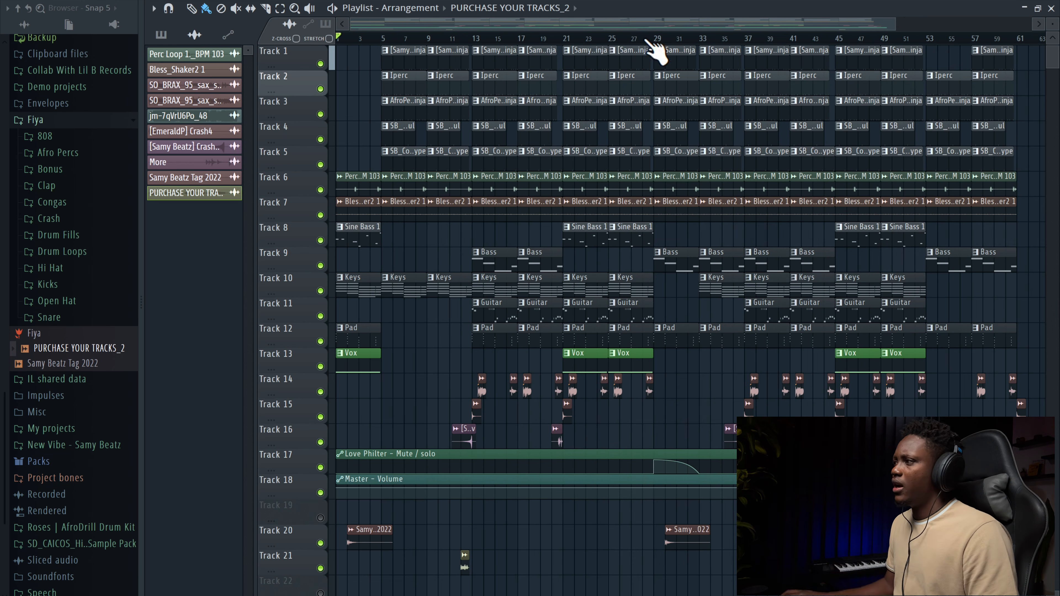
{"action": "left_click_drag", "start_coordinate": [1055, 27], "coordinate": [1055, 28]}
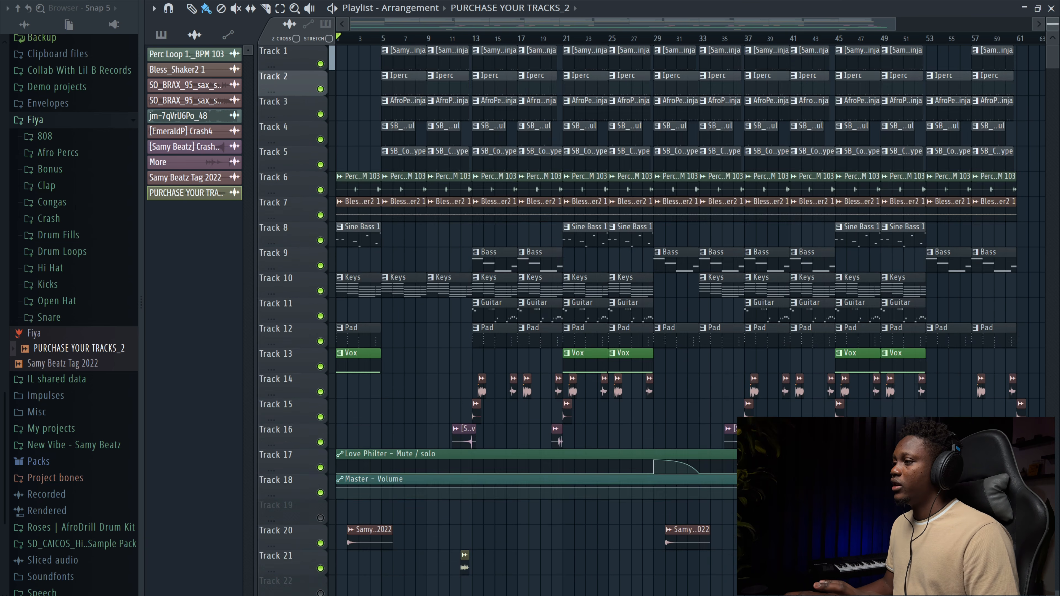